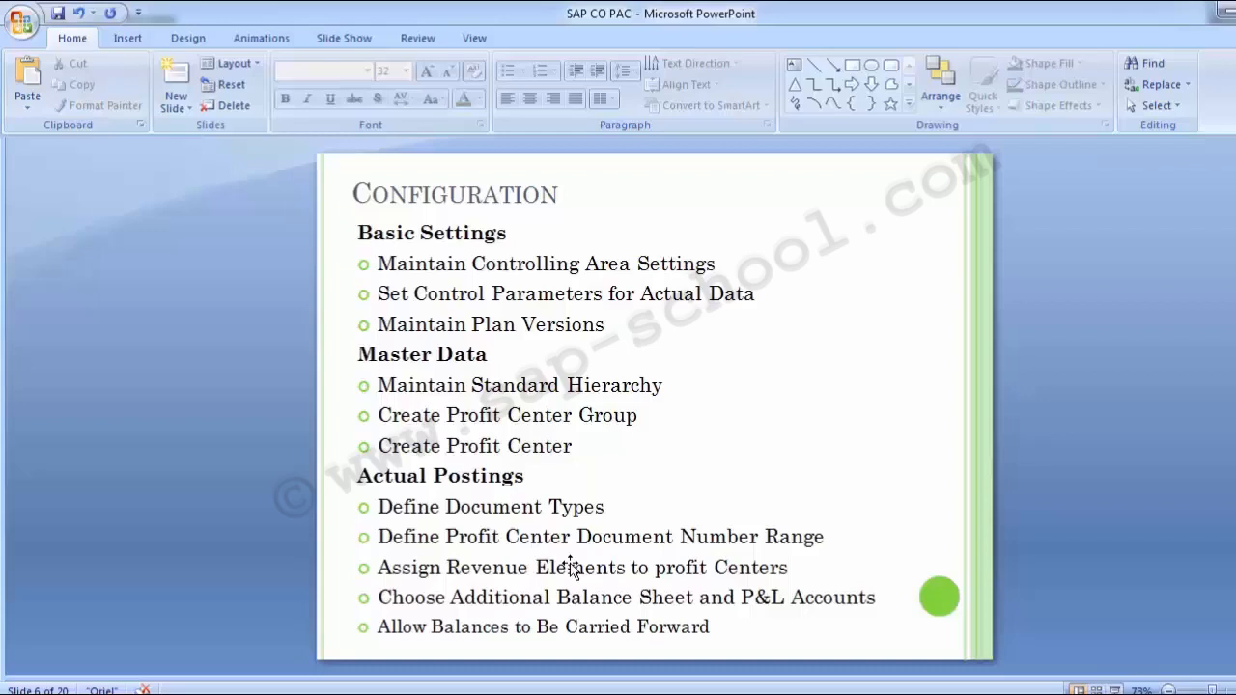
View the Maintain Controlling Area Settings slide with its menu path and T-code, and switch to the SAP Easy Access window.
key(Page_Down)
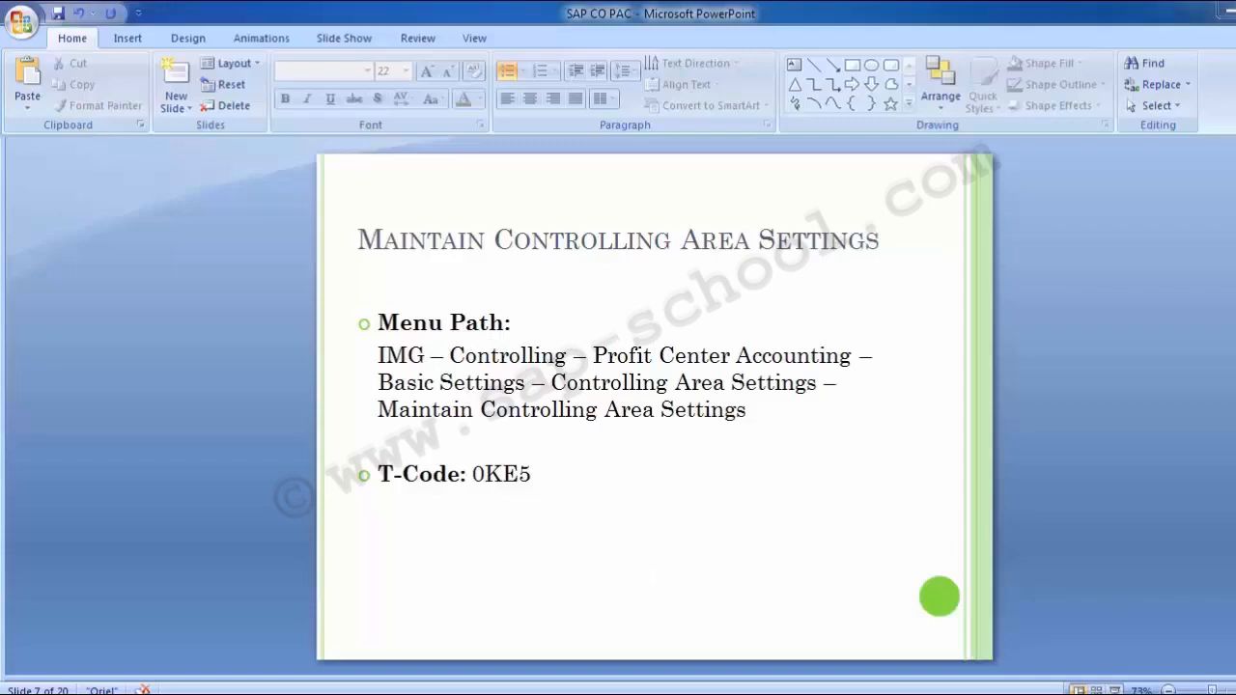
click(617, 638)
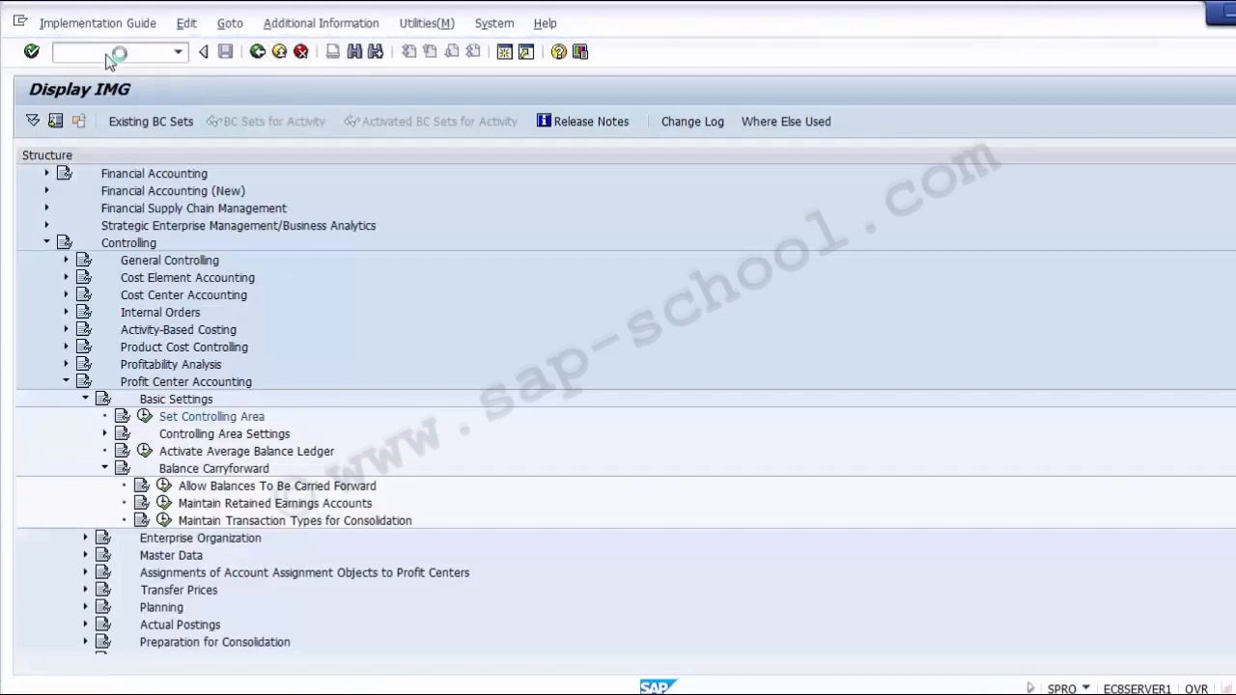
key(alt+Tab)
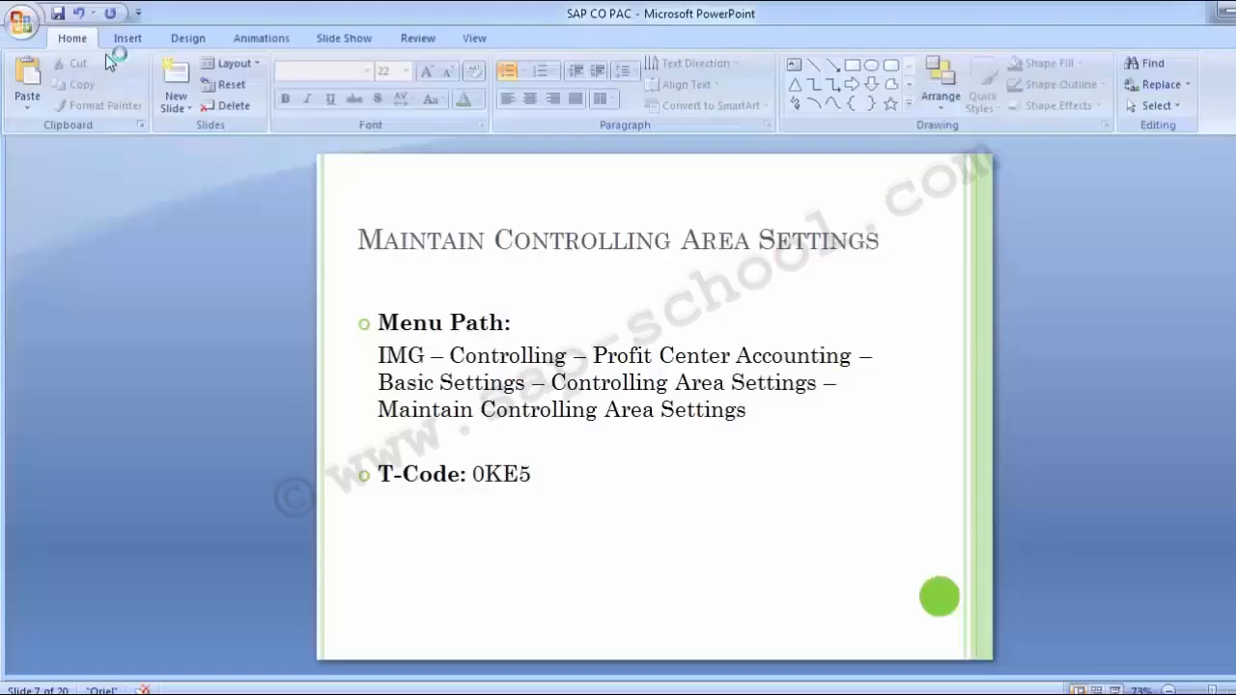
key(alt+Tab)
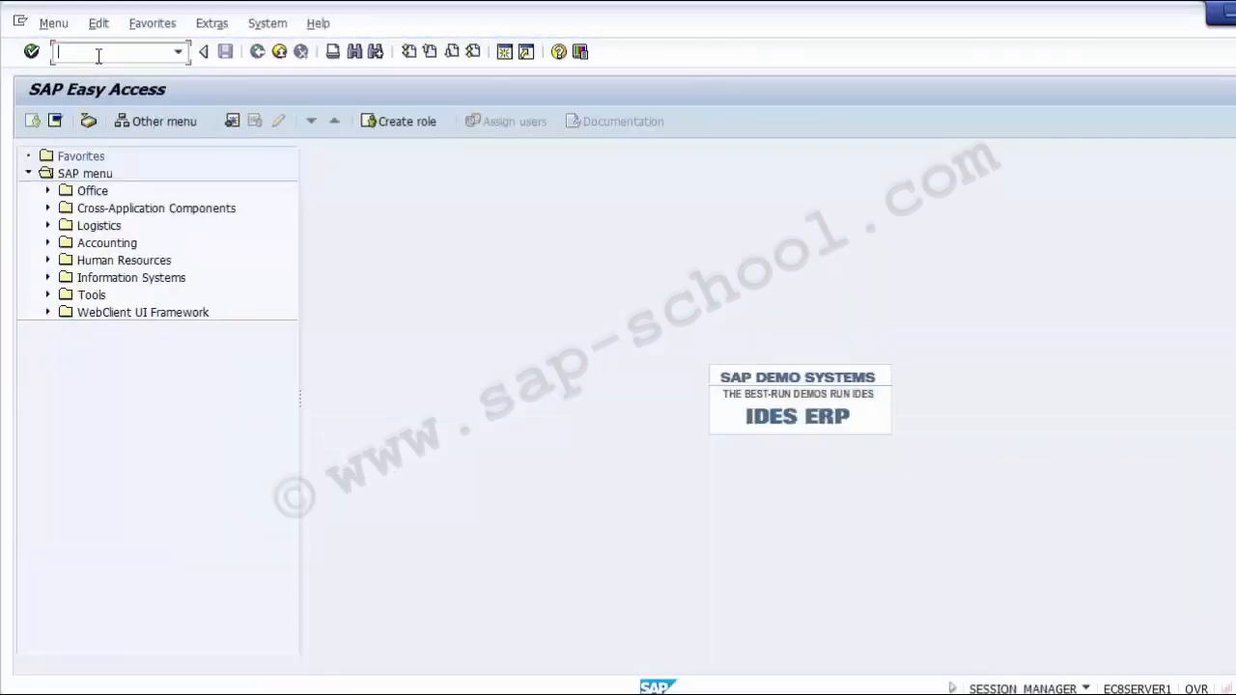
Run transaction SPRO and display the SAP Reference IMG.
text(SPRO)
key(Return)
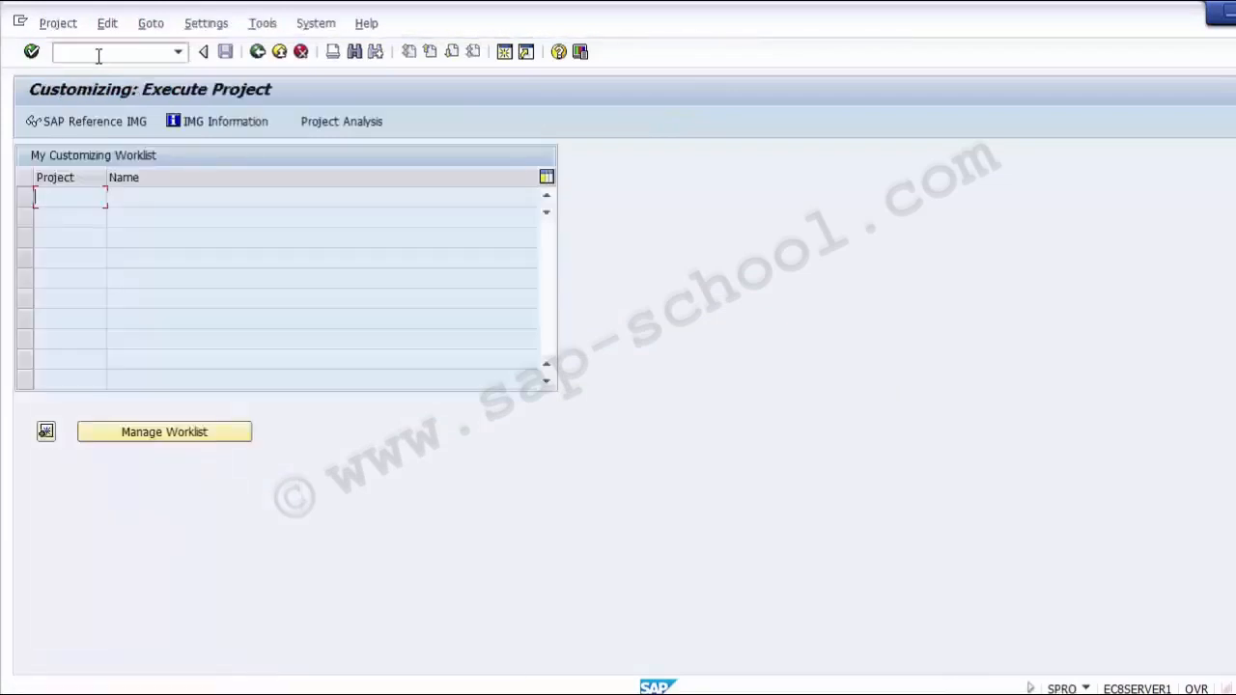
click(95, 129)
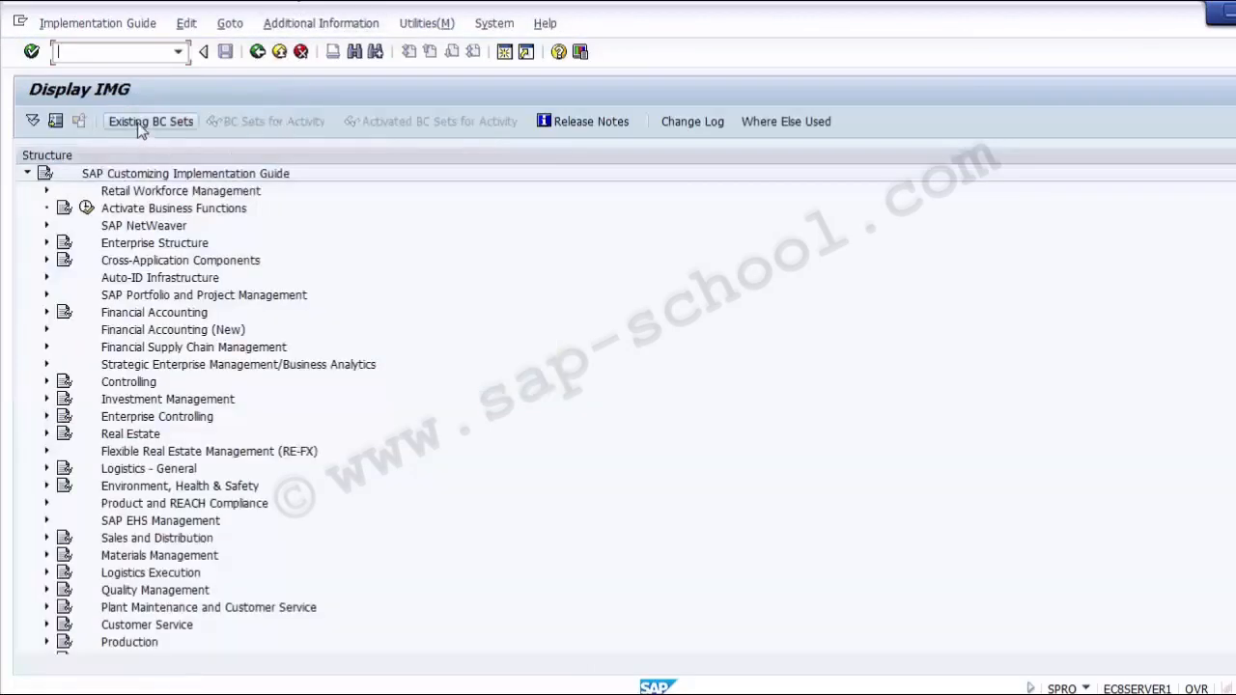
Expand Controlling, Profit Center Accounting, Basic Settings and Controlling Area Settings in the IMG structure, and select Maintain Controlling Area Settings.
click(128, 383)
click(46, 382)
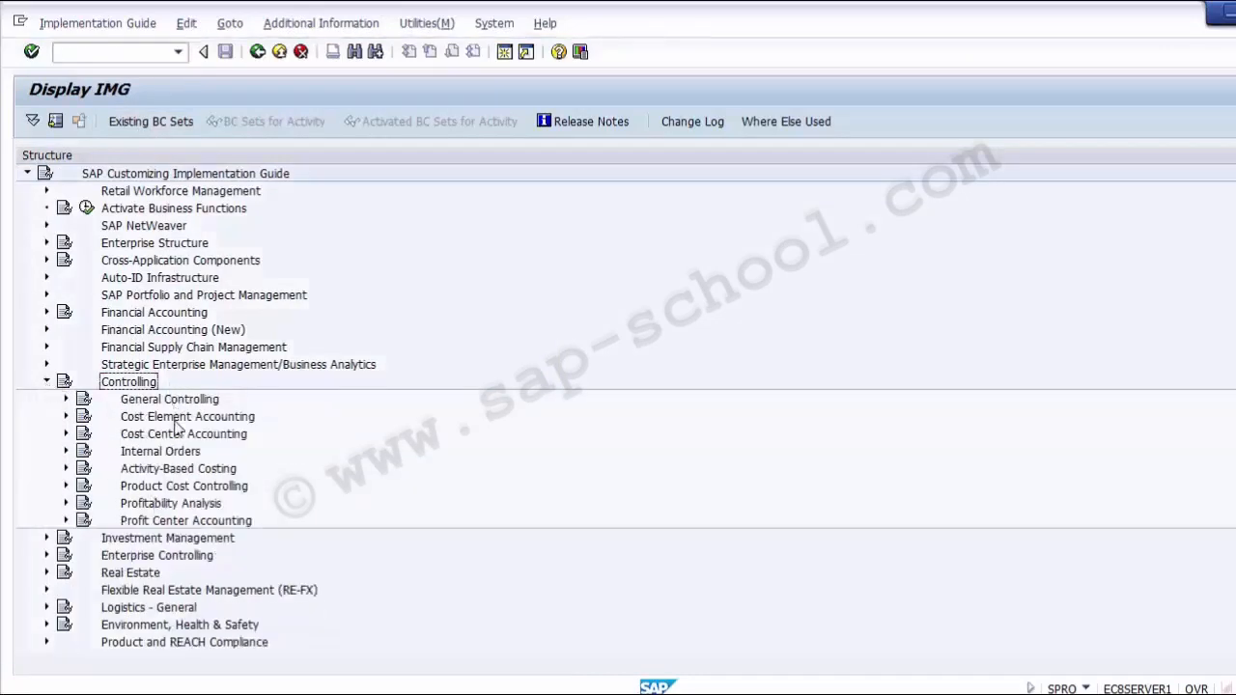
click(155, 522)
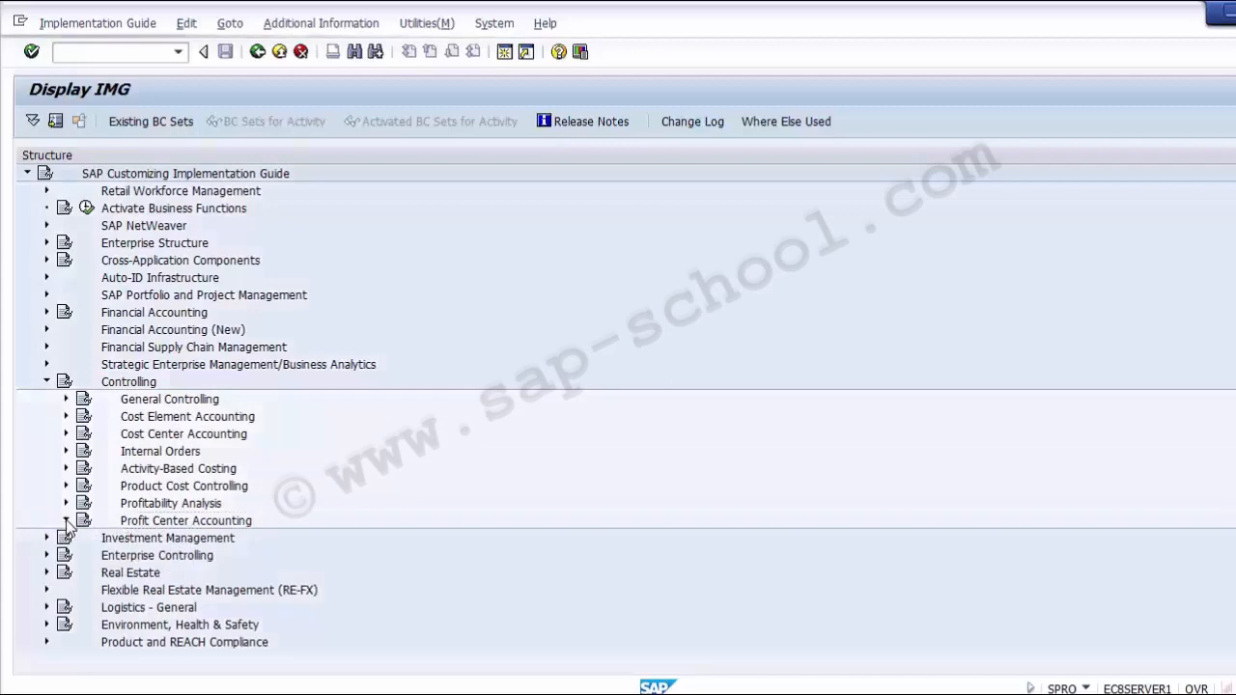
click(66, 521)
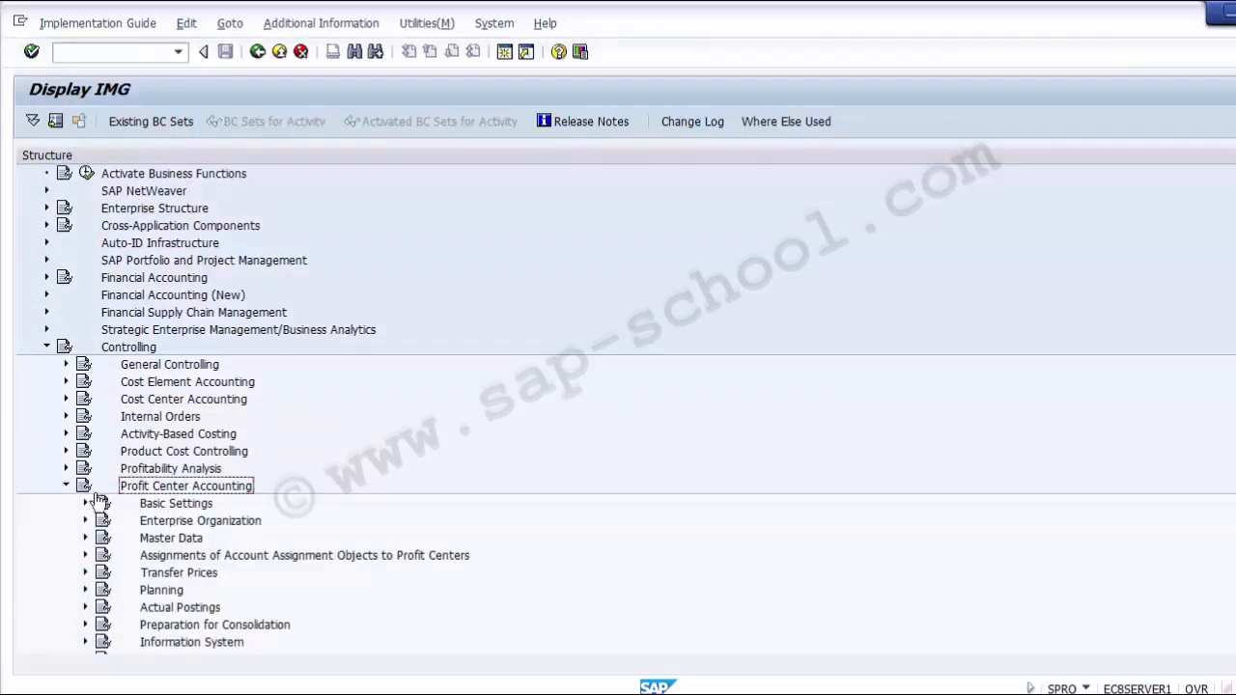
click(86, 504)
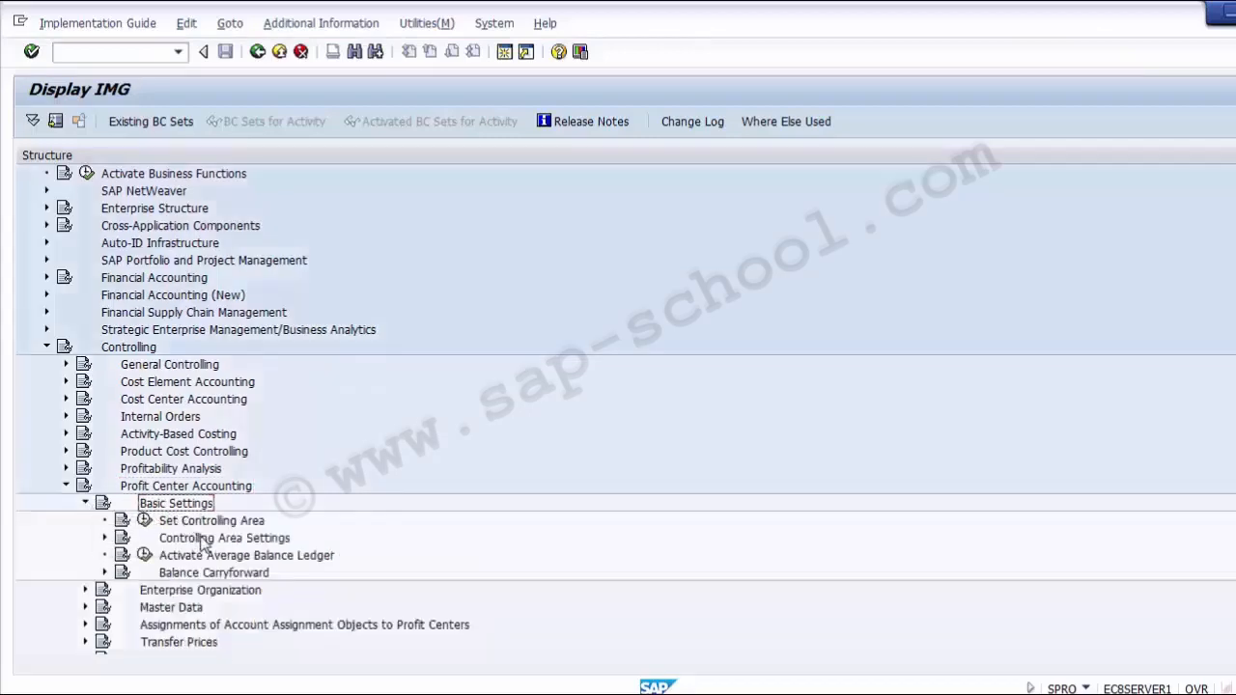
click(203, 544)
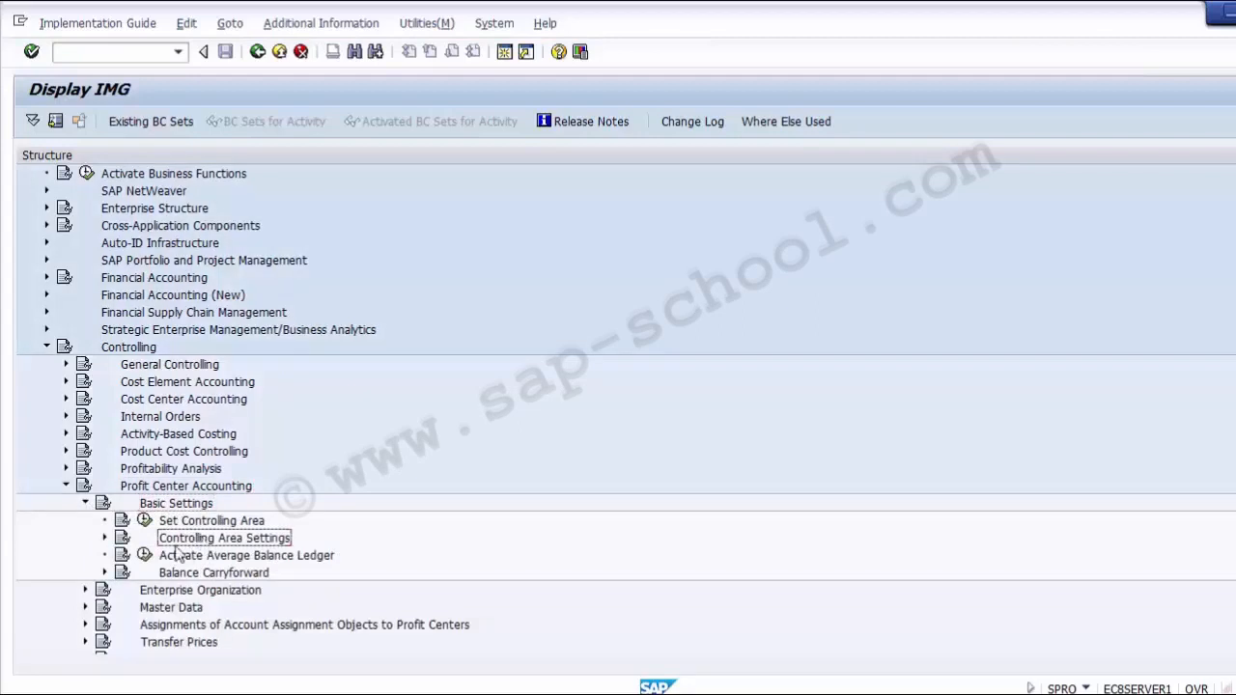
click(105, 538)
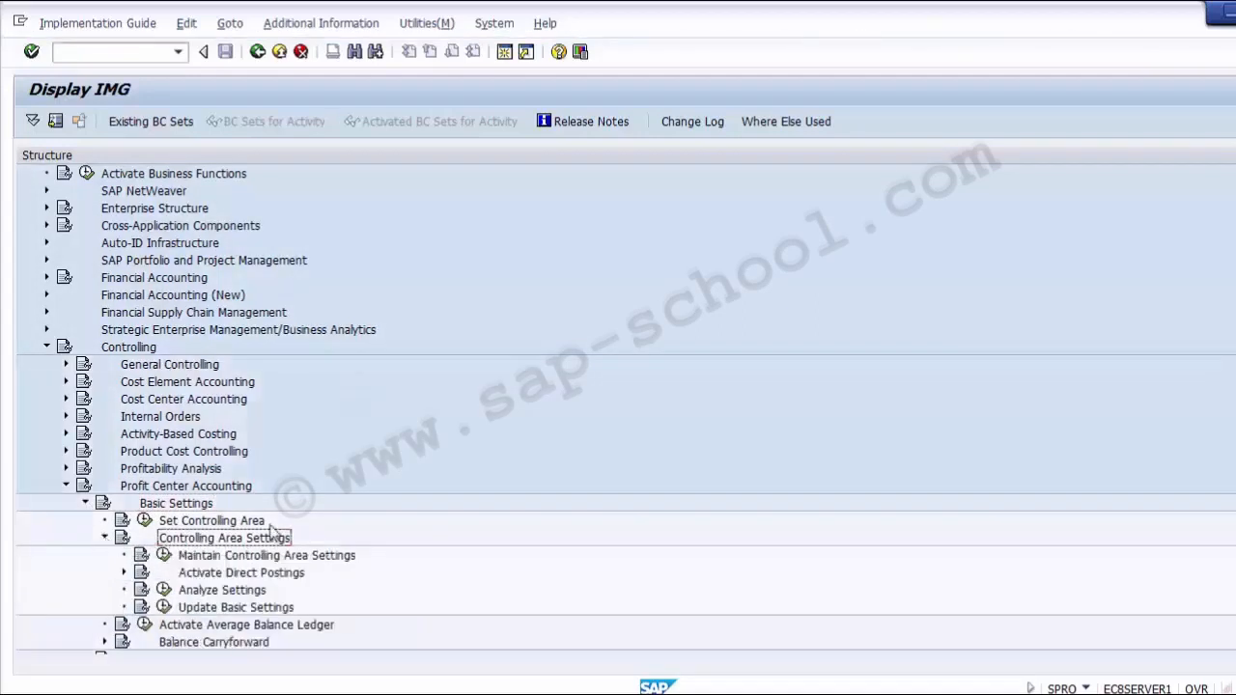
click(268, 558)
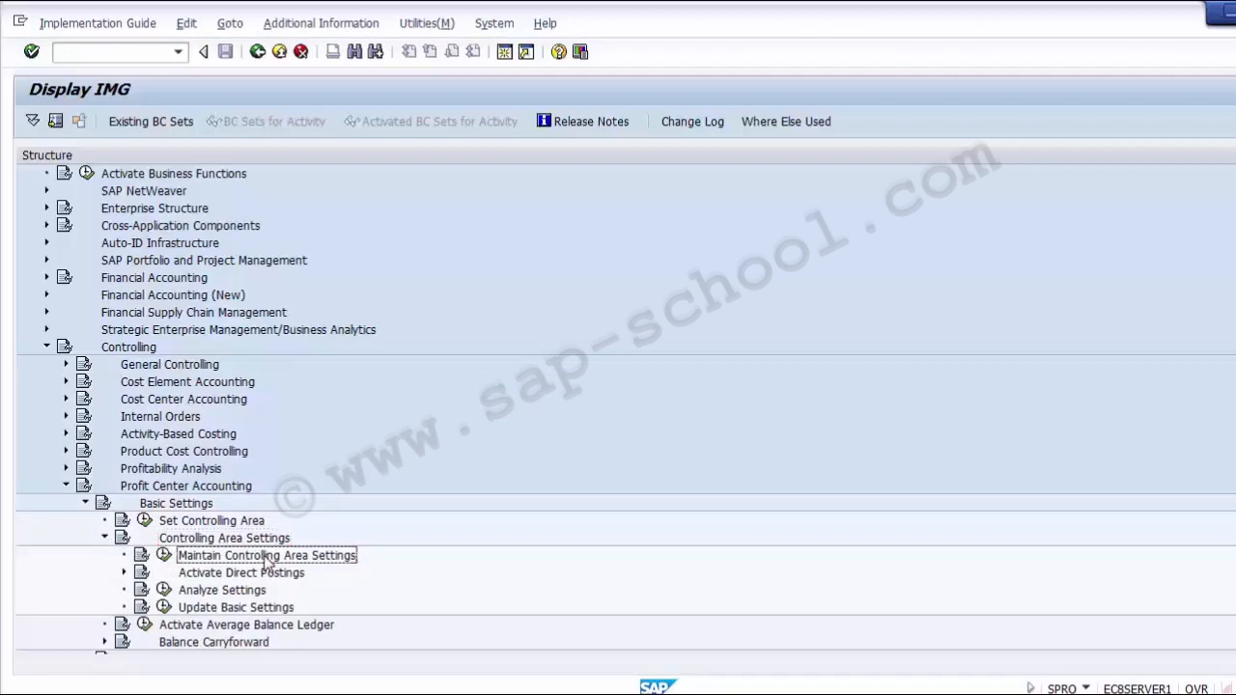
Retrace the path from Controlling down to Controlling Area Settings and execute the Maintain Controlling Area Settings activity.
click(138, 349)
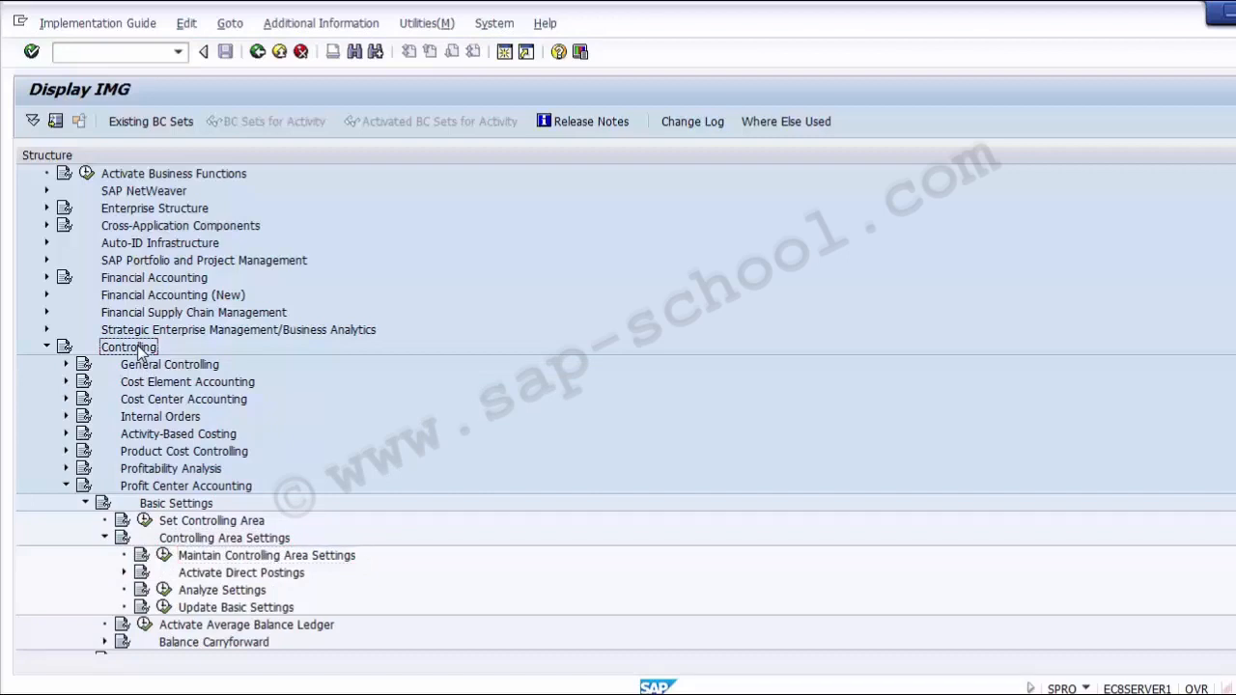
click(173, 488)
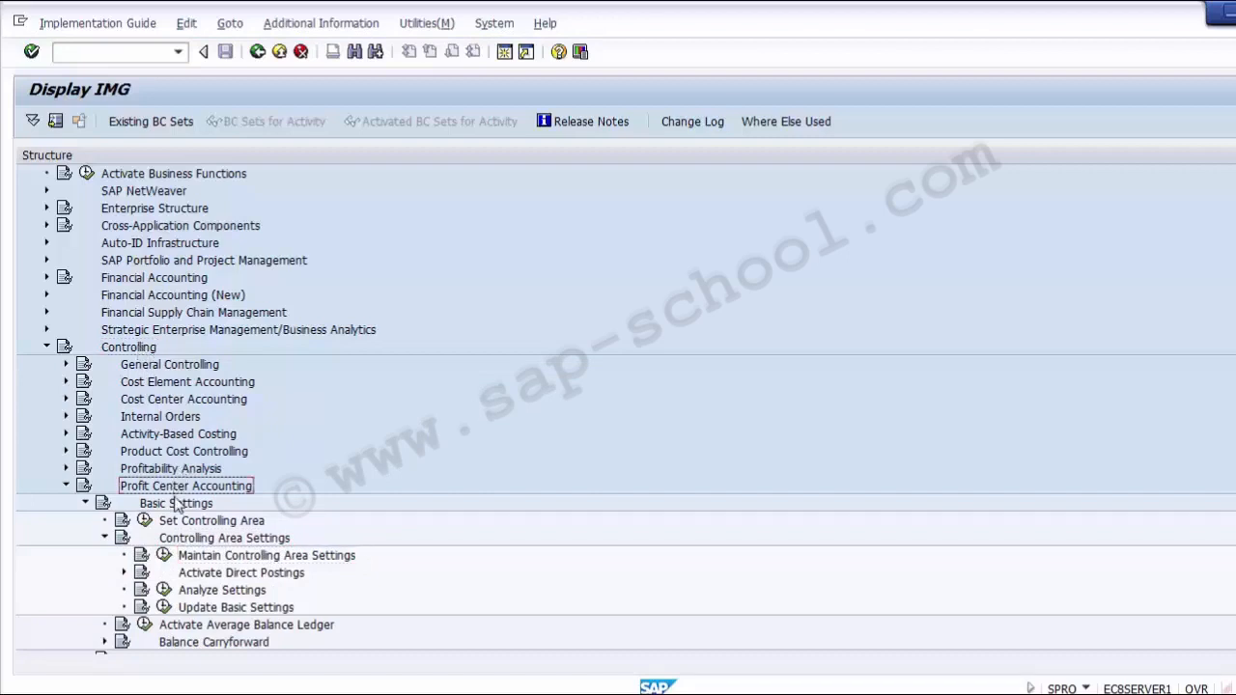
click(178, 506)
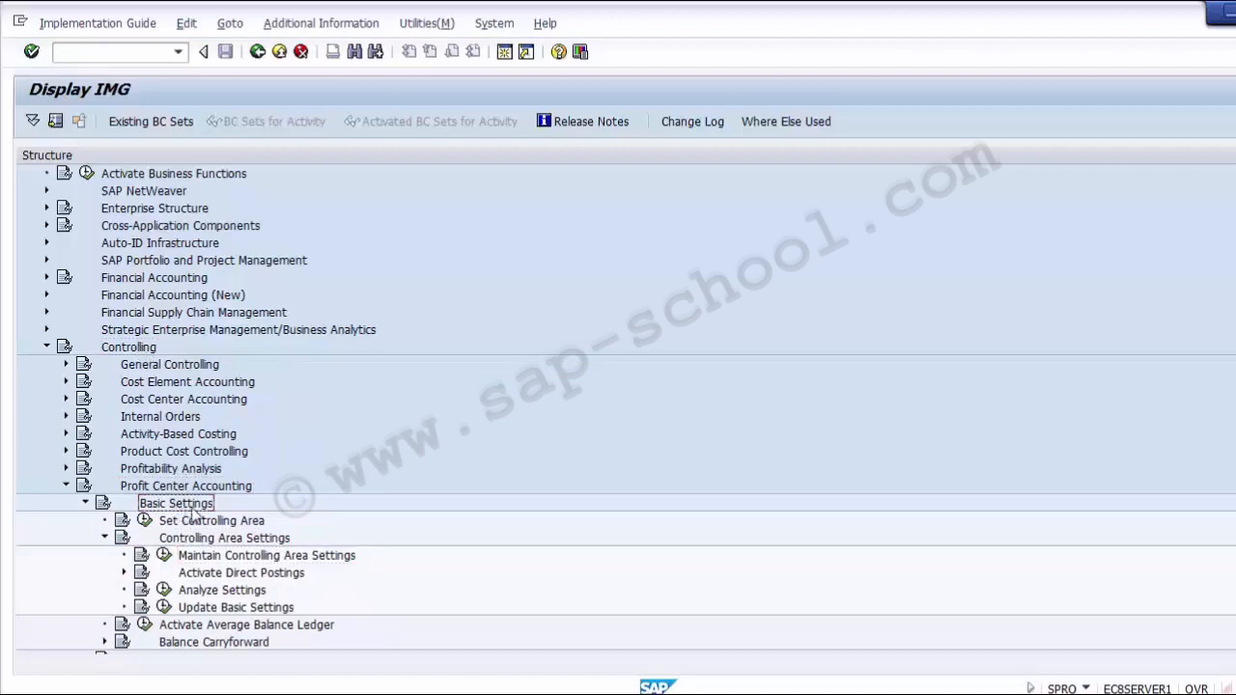
click(214, 541)
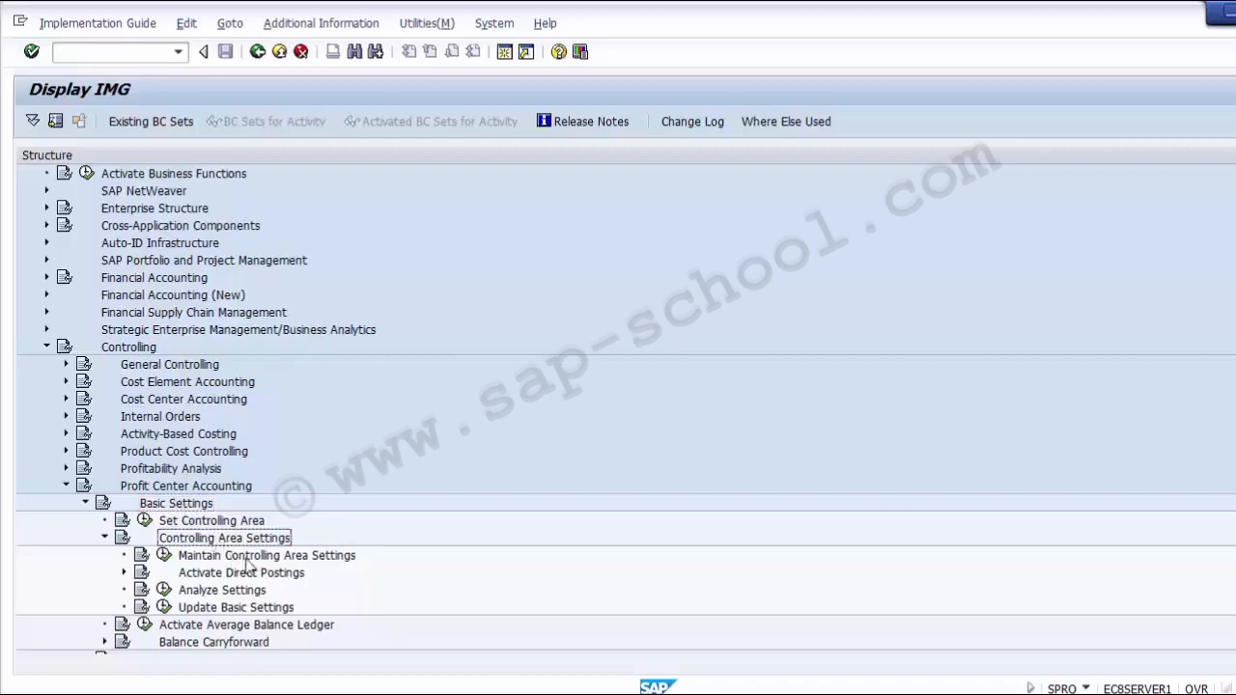
click(247, 558)
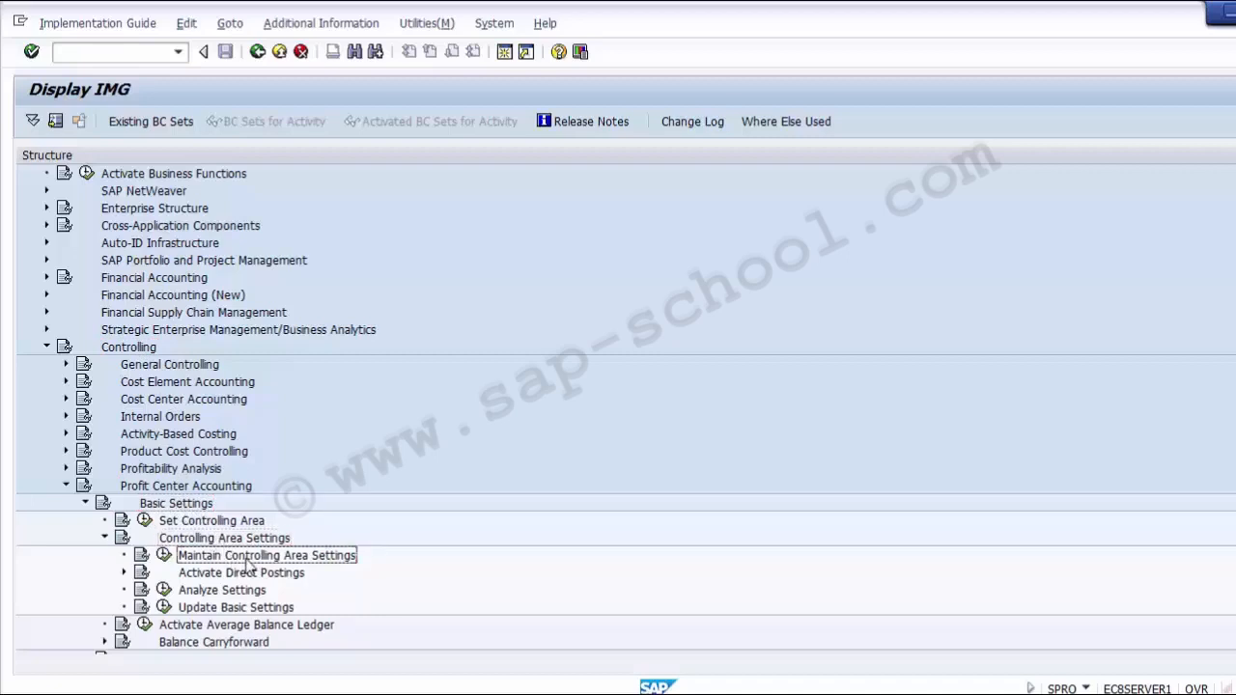
click(164, 558)
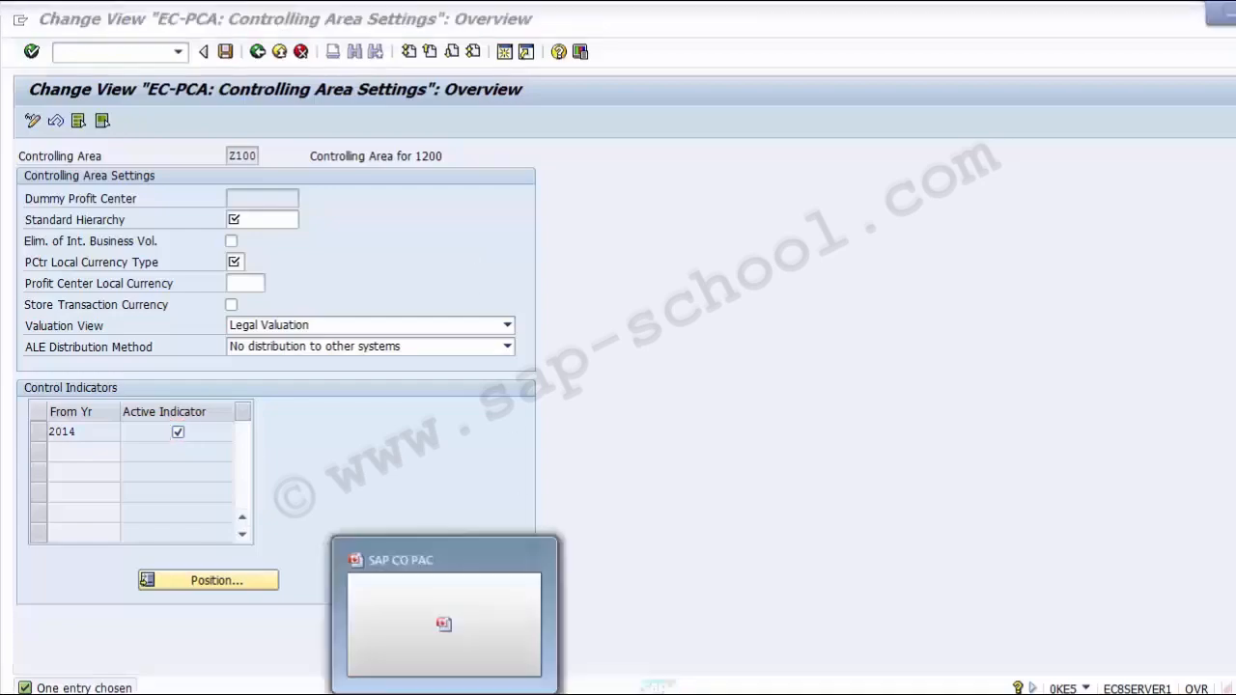
Switch to the SAP CO PAC presentation and examine the slides on standard hierarchy, plan versions and control parameters, returning to SAP.
click(445, 692)
scroll(655, 408, down, 3)
scroll(655, 408, down, 2)
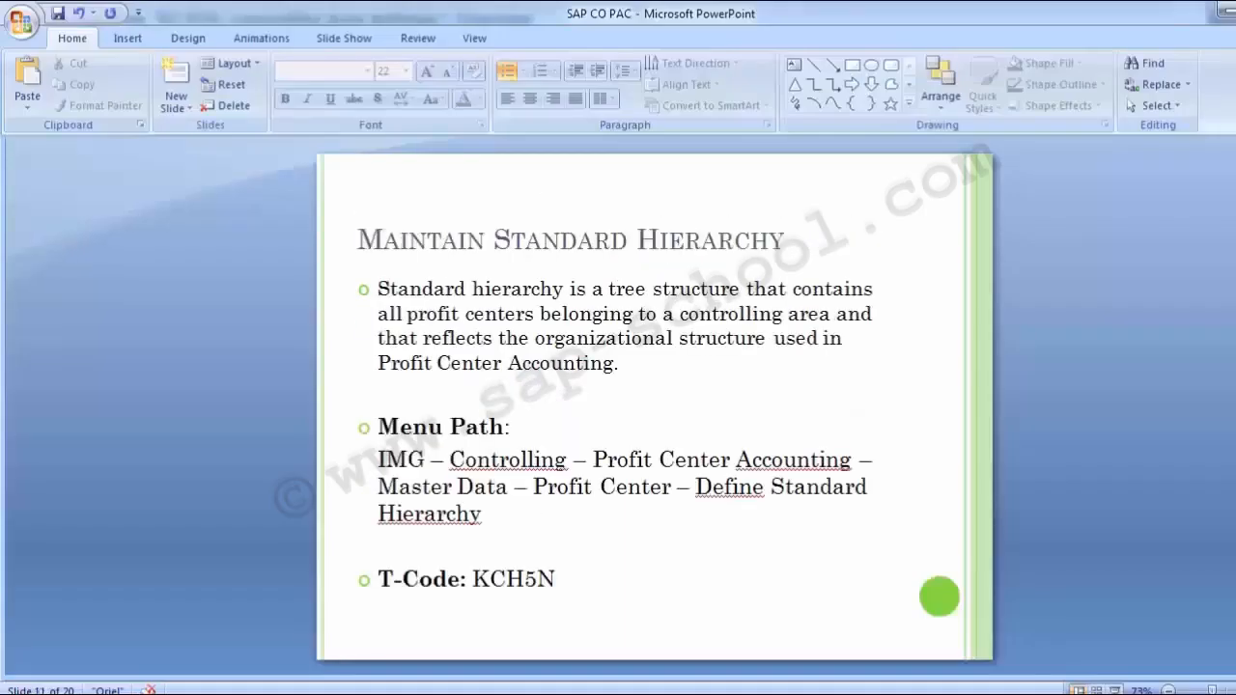
scroll(655, 408, up, 1)
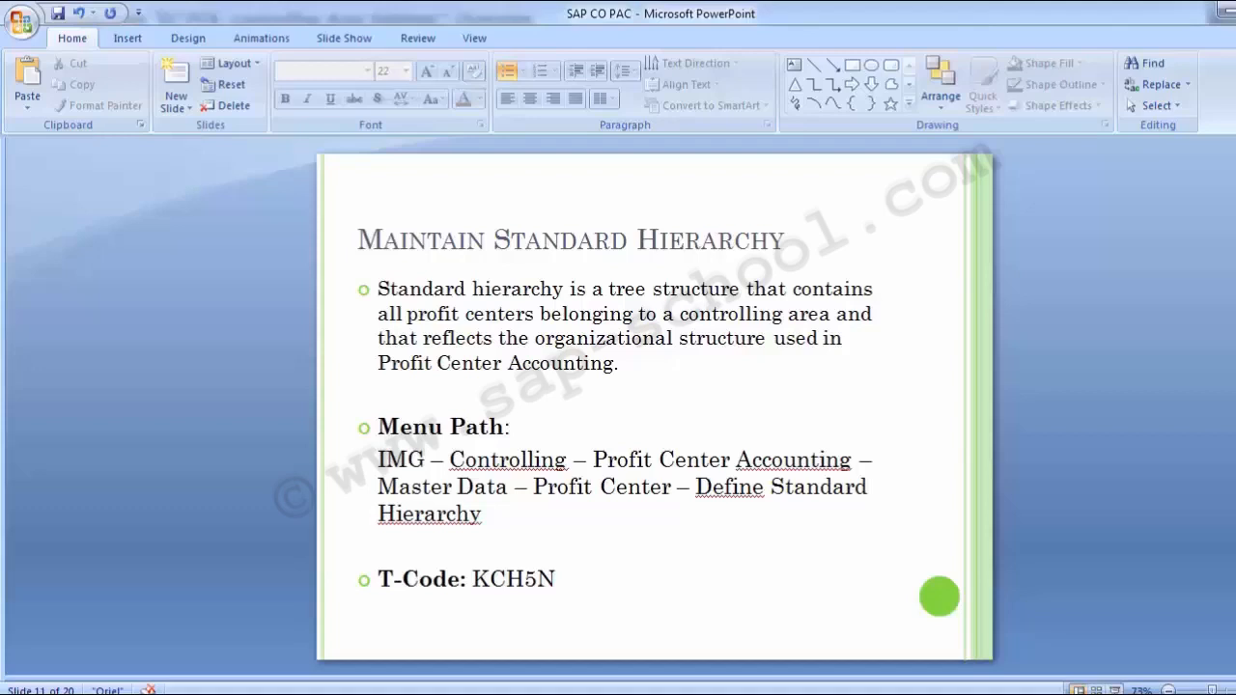
key(Page_Up)
key(Page_Up)
key(Page_Up)
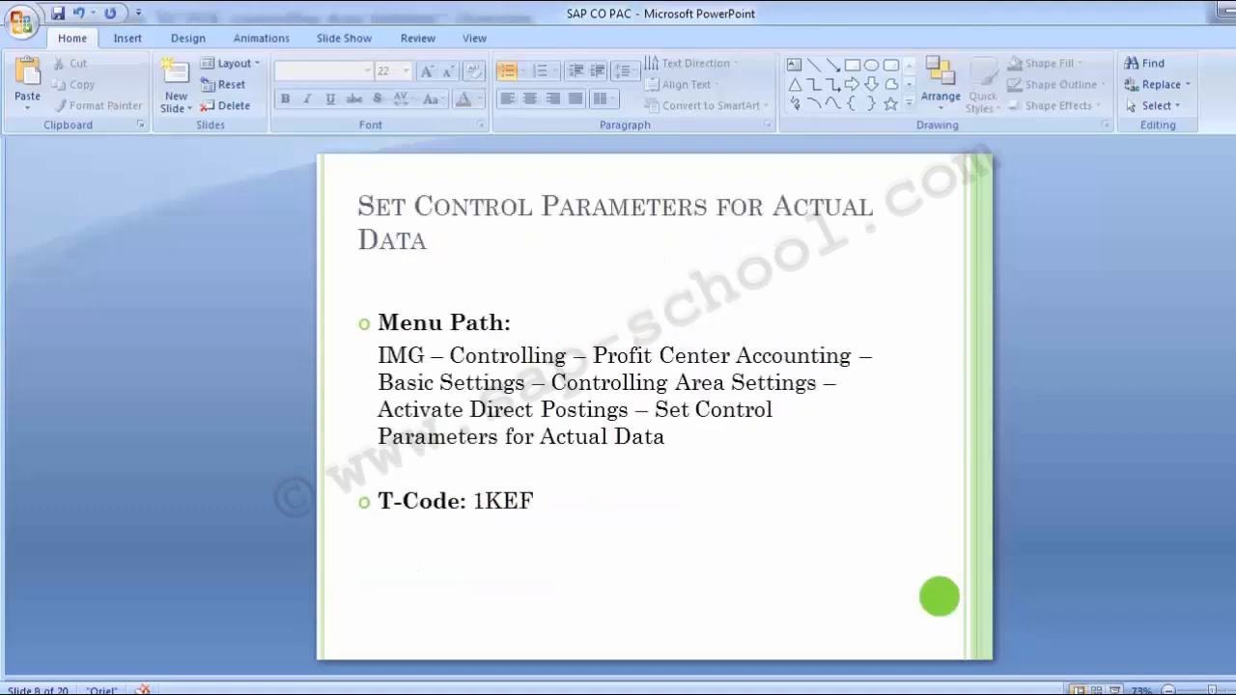
key(Page_Up)
key(Page_Down)
key(Page_Down)
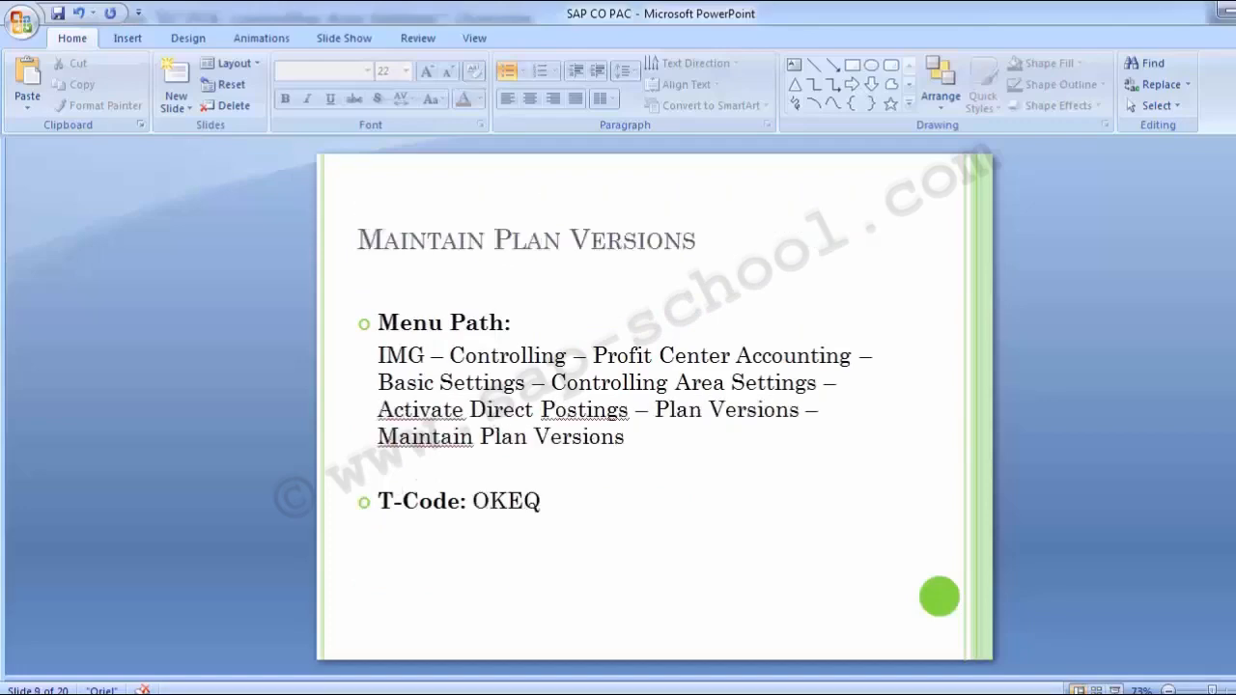
key(Page_Up)
key(Page_Up)
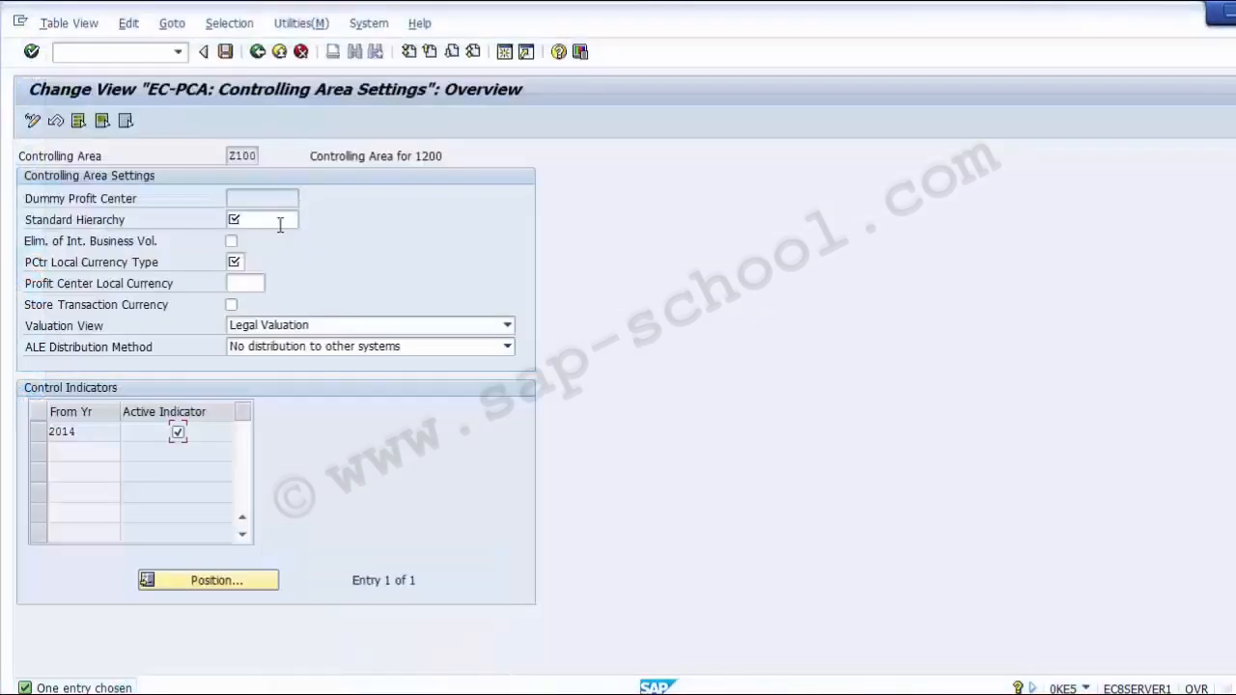
Enter 1200 as the standard hierarchy for controlling area Z100.
click(279, 224)
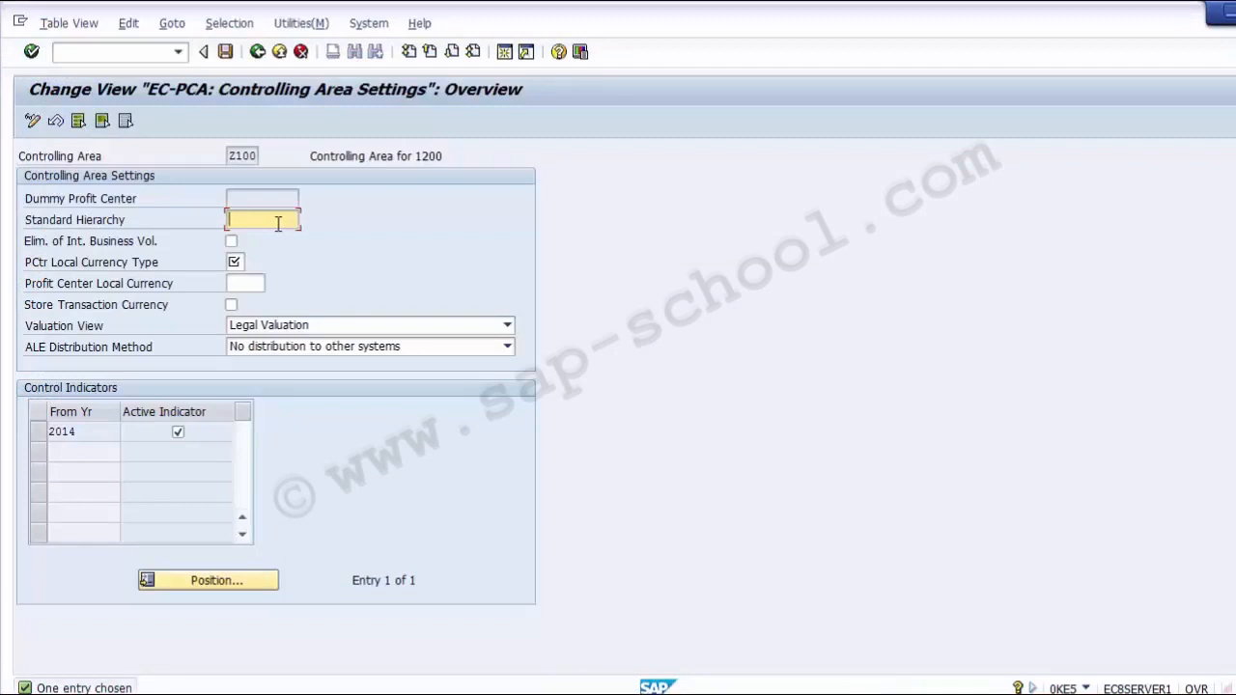
text(1200)
click(77, 243)
Set the profit center local currency type to 20 (Controlling area currency) and the profit center local currency to USD.
click(88, 272)
click(235, 261)
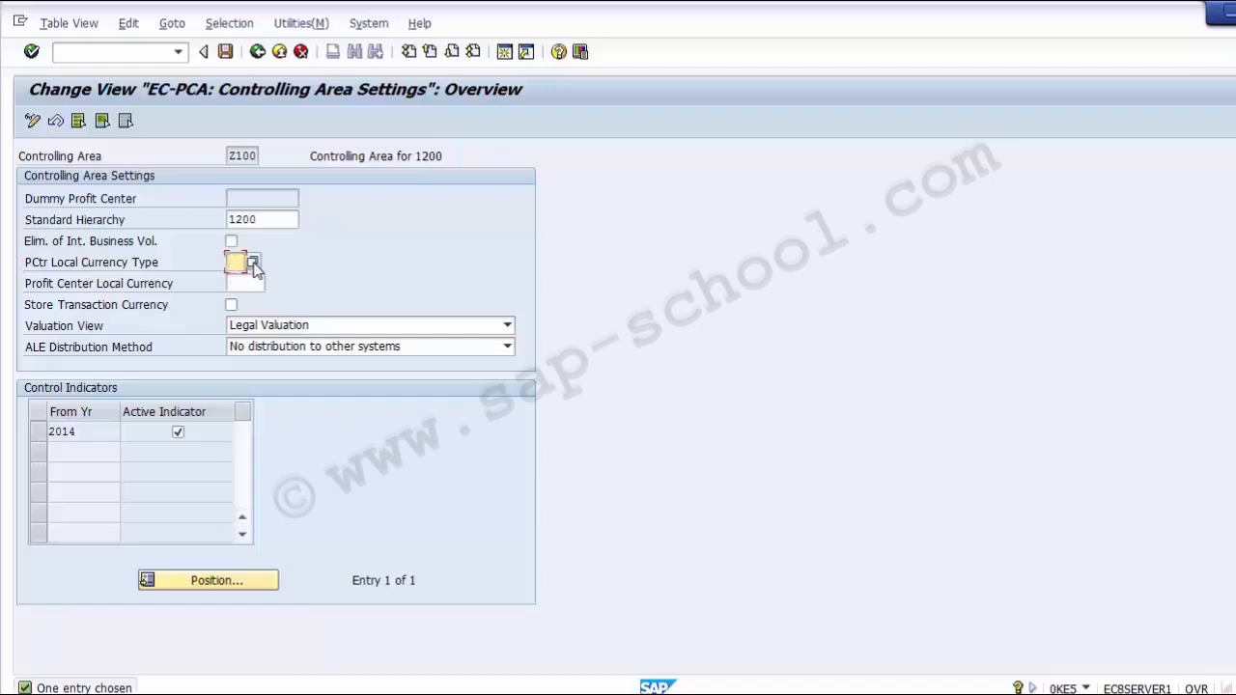
click(252, 263)
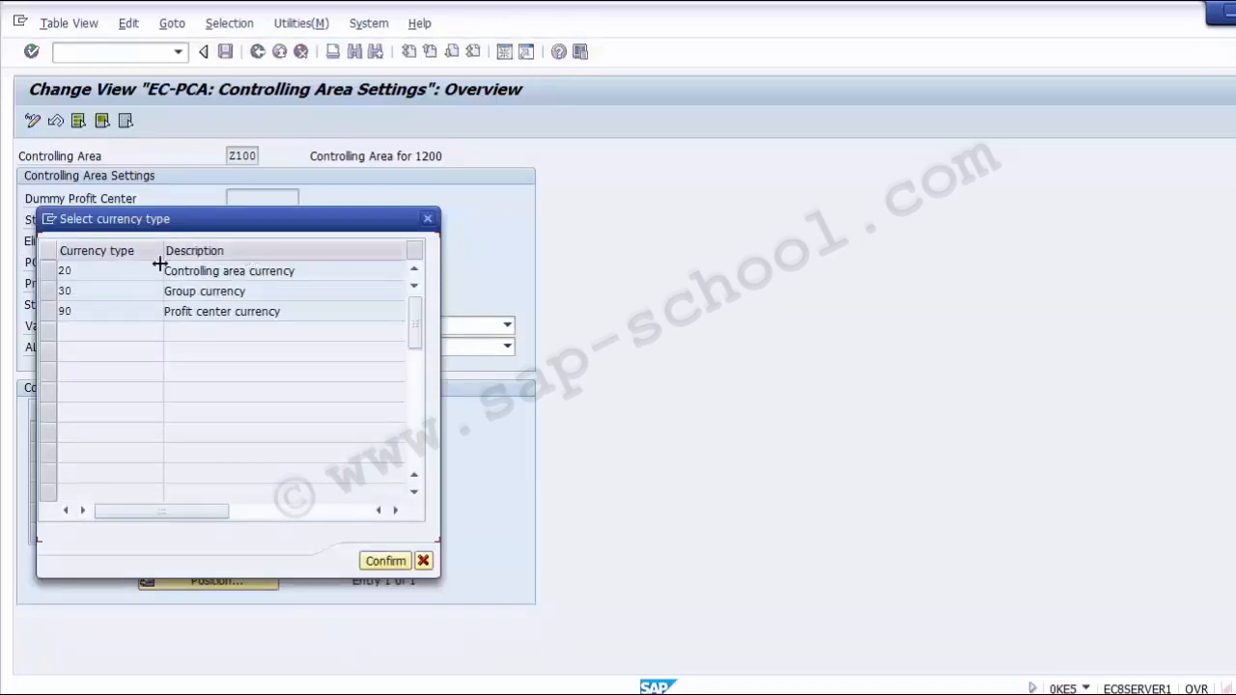
click(133, 311)
click(122, 273)
click(89, 276)
click(48, 271)
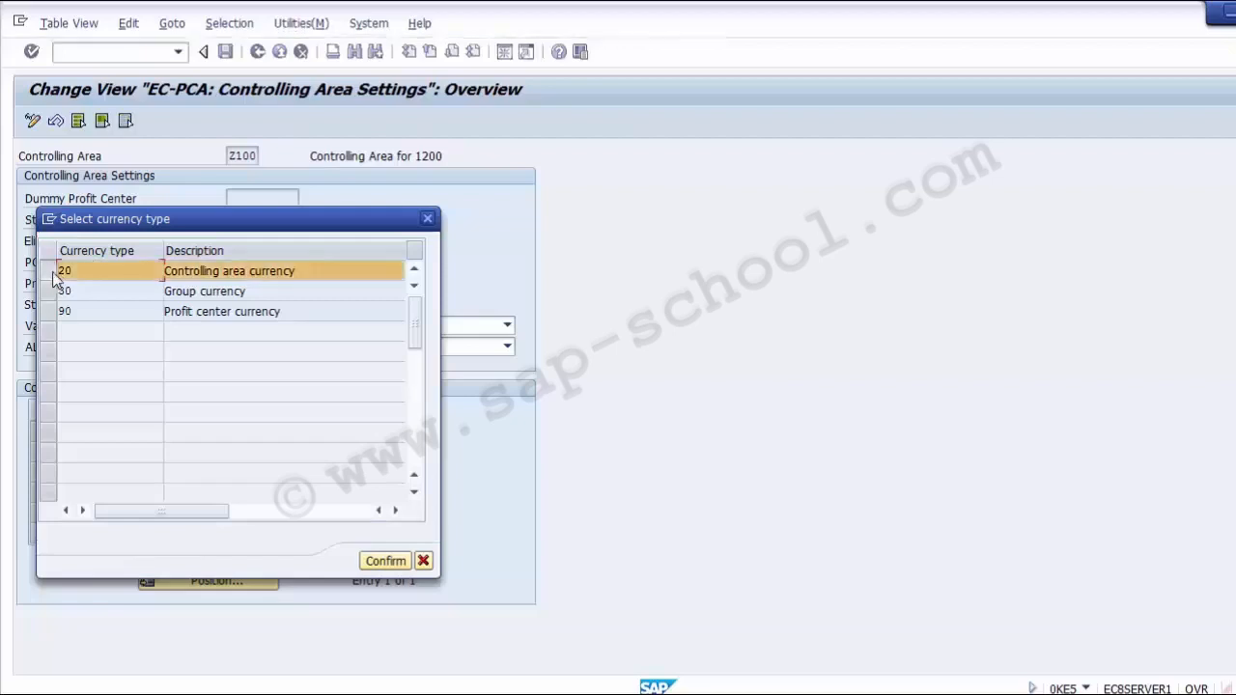
click(386, 561)
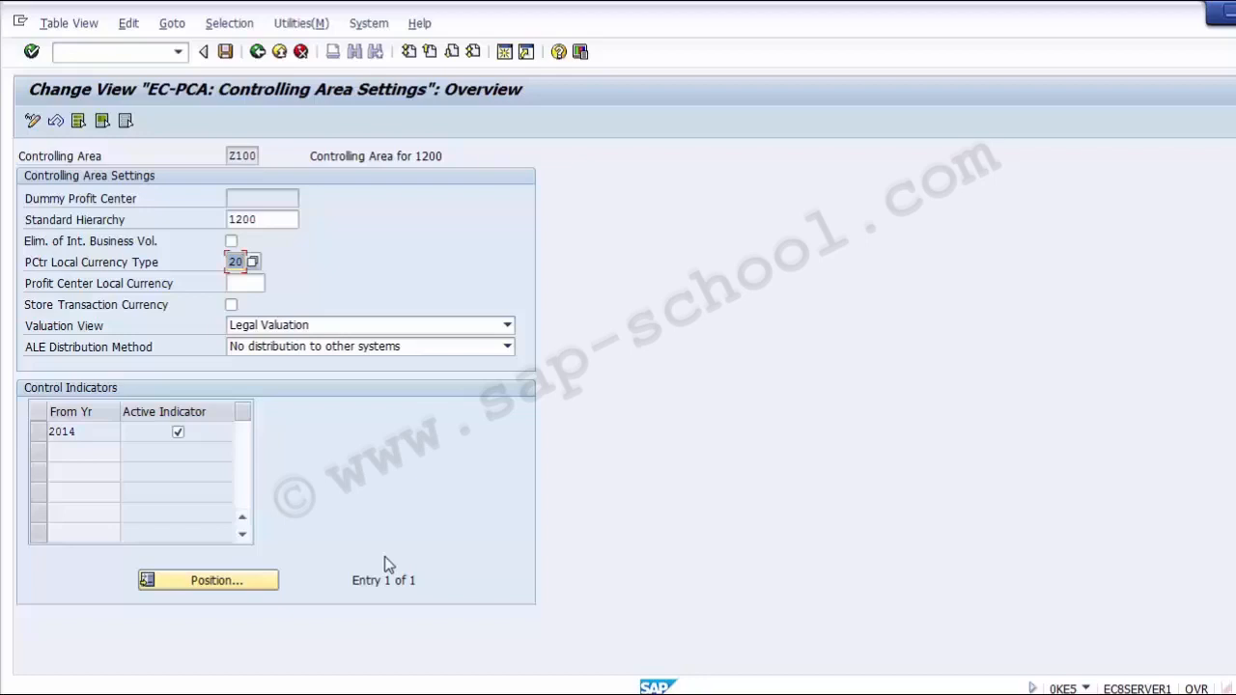
key(Tab)
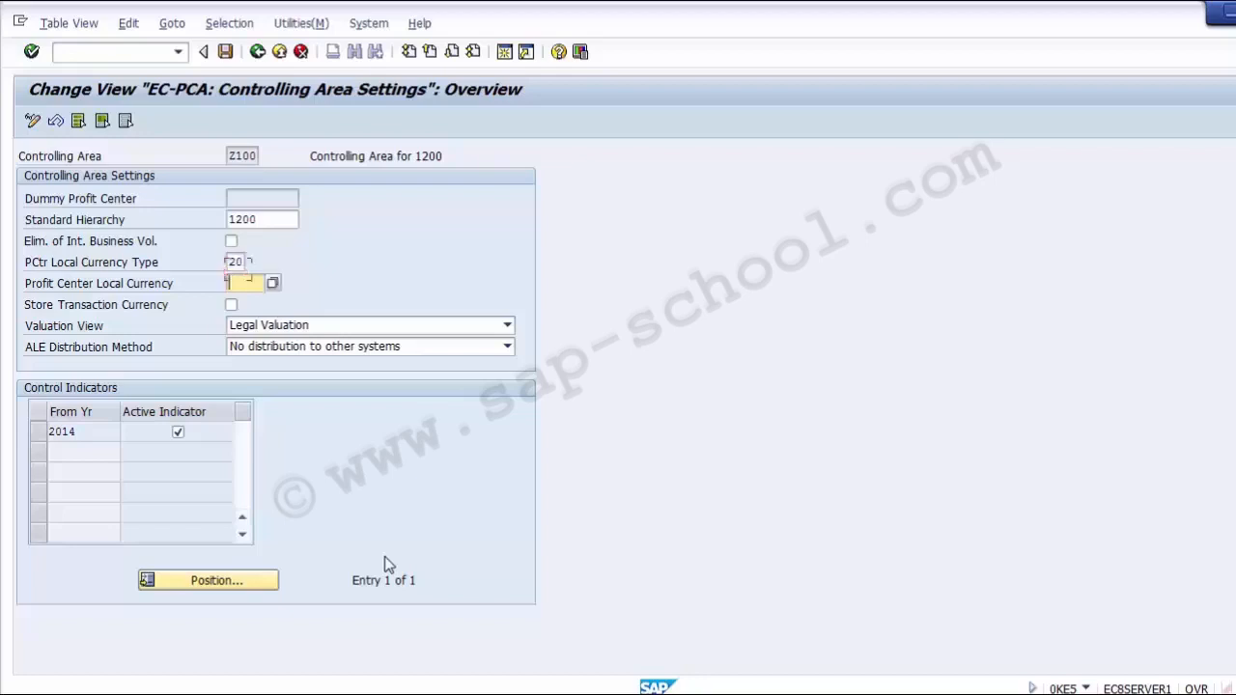
text(USD)
Review the valuation view options and choose Legal Valuation for the controlling area.
click(68, 330)
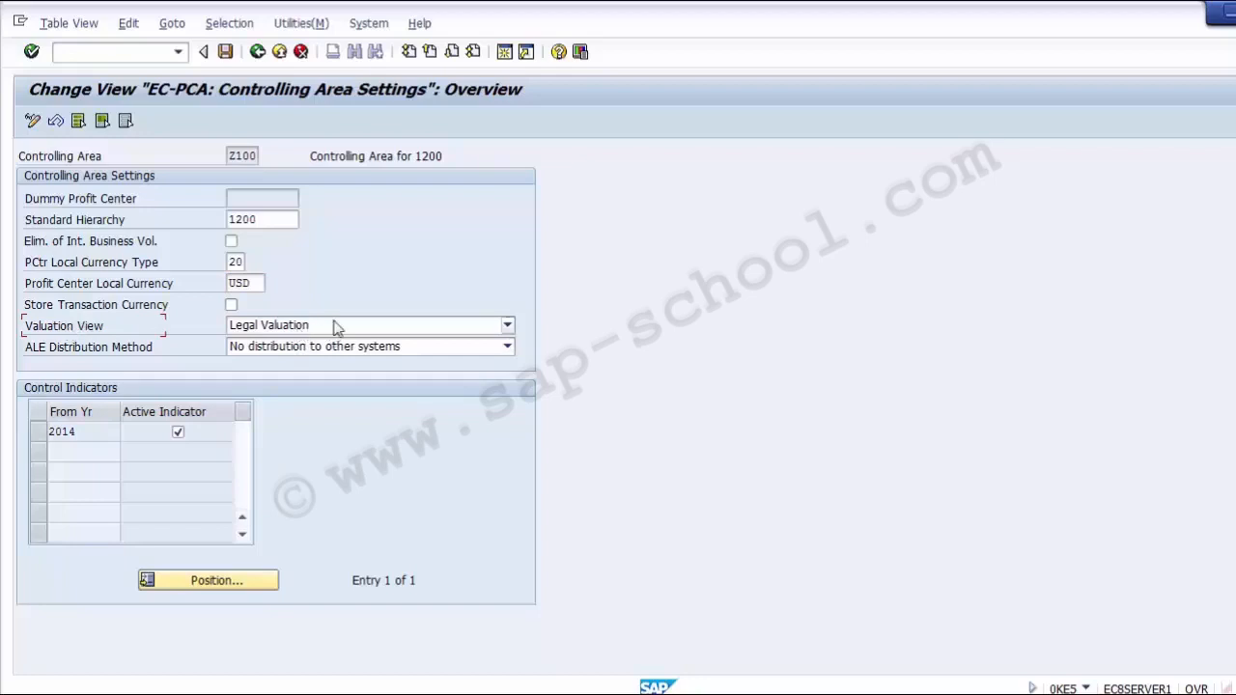
click(507, 325)
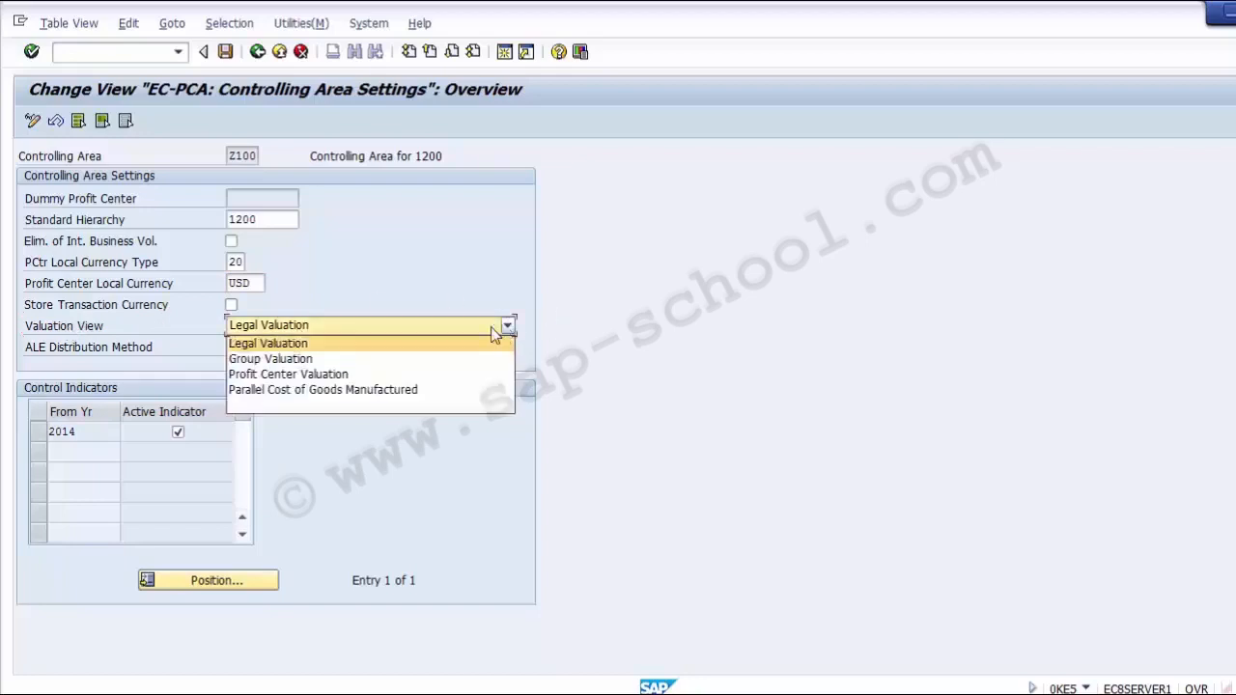
click(418, 270)
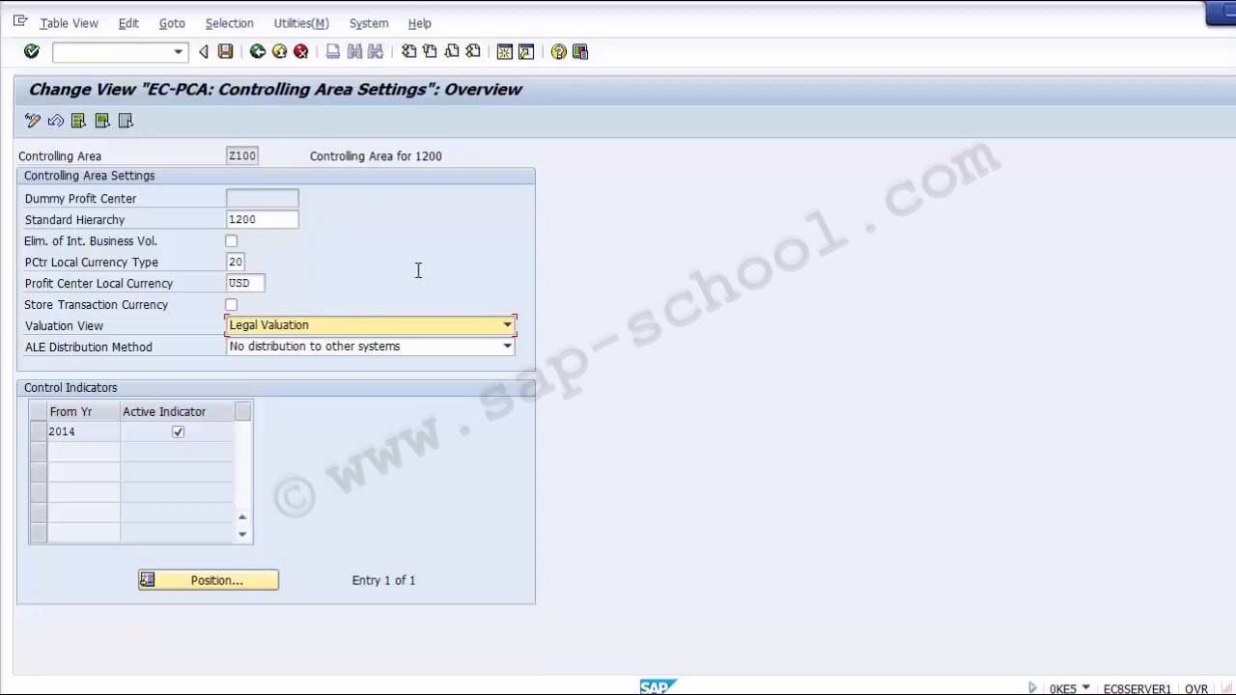
click(346, 330)
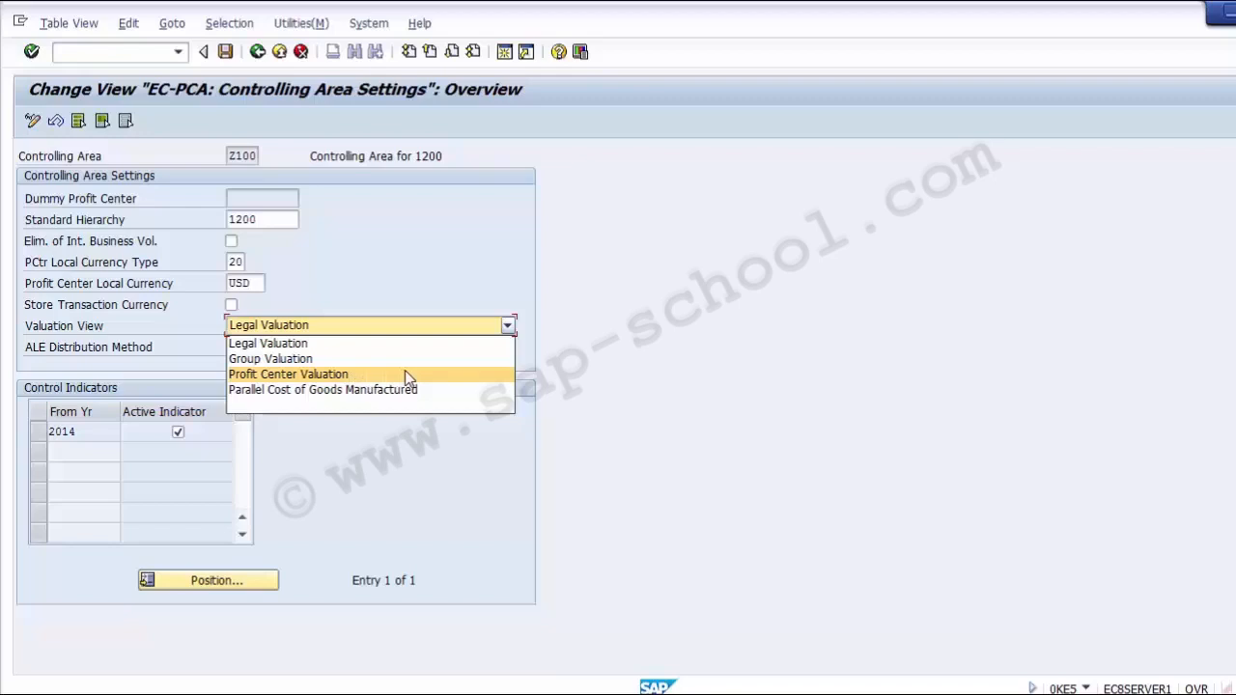
click(320, 344)
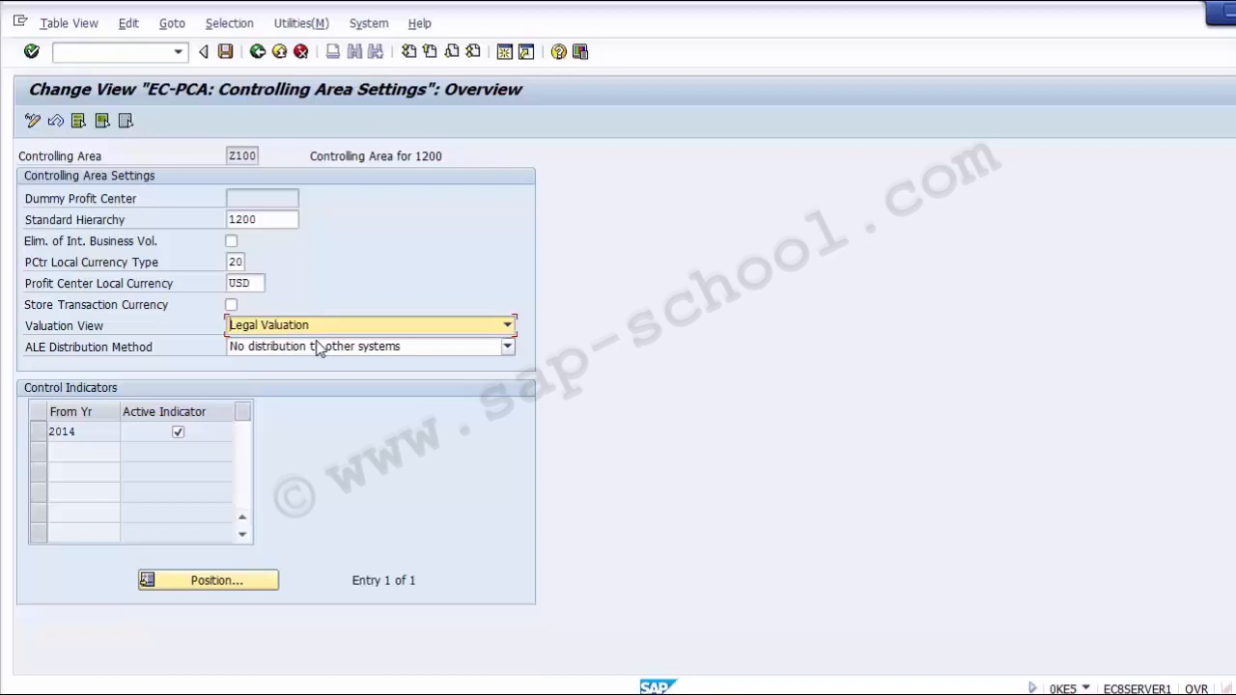
Try Group Valuation and Profit Center Valuation as the valuation view, and set it back to Legal Valuation.
click(319, 329)
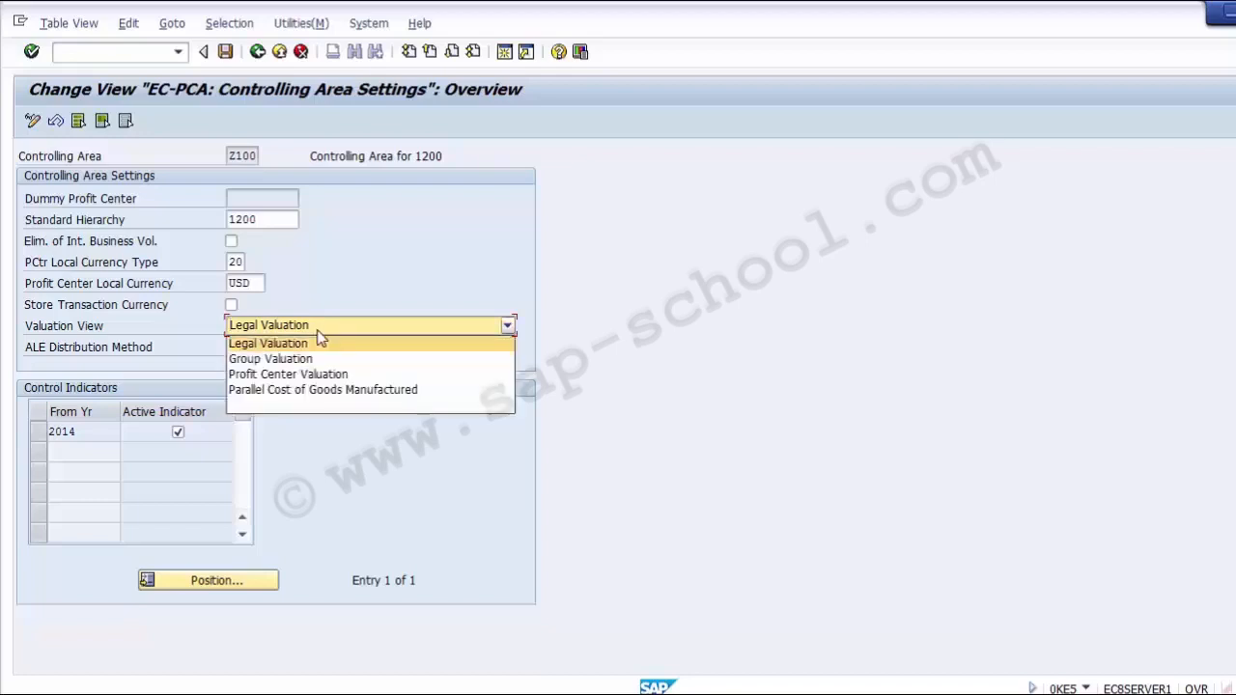
click(290, 360)
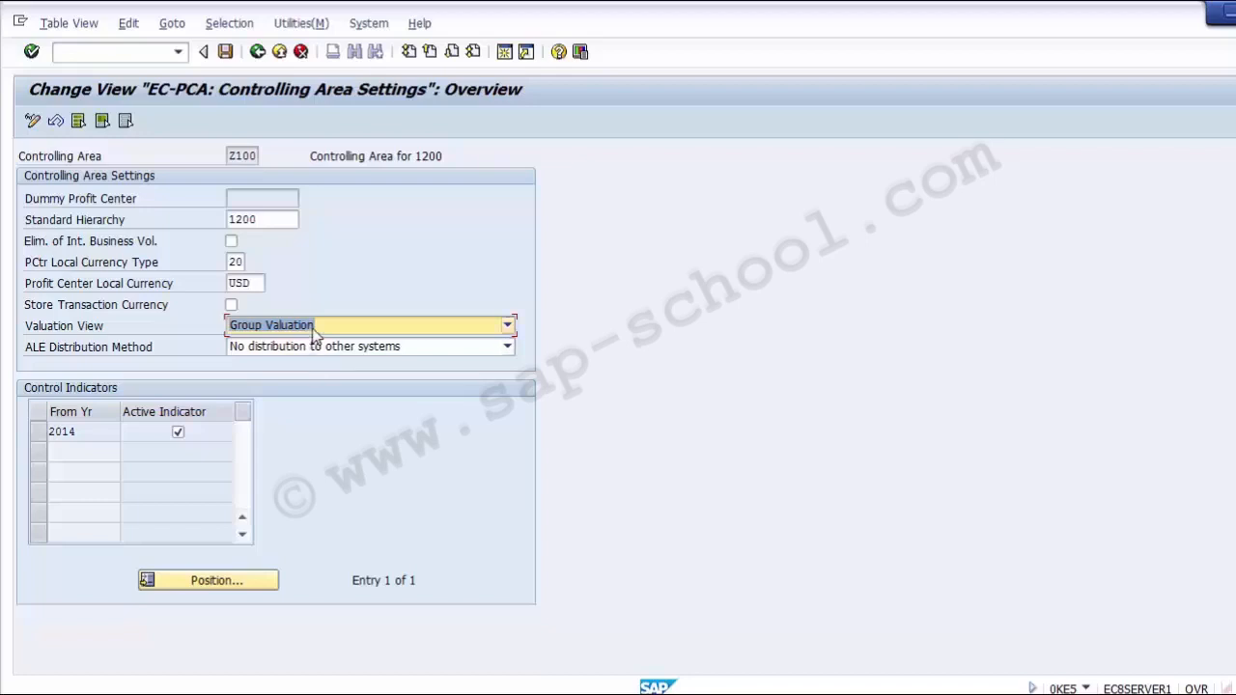
click(312, 328)
click(321, 374)
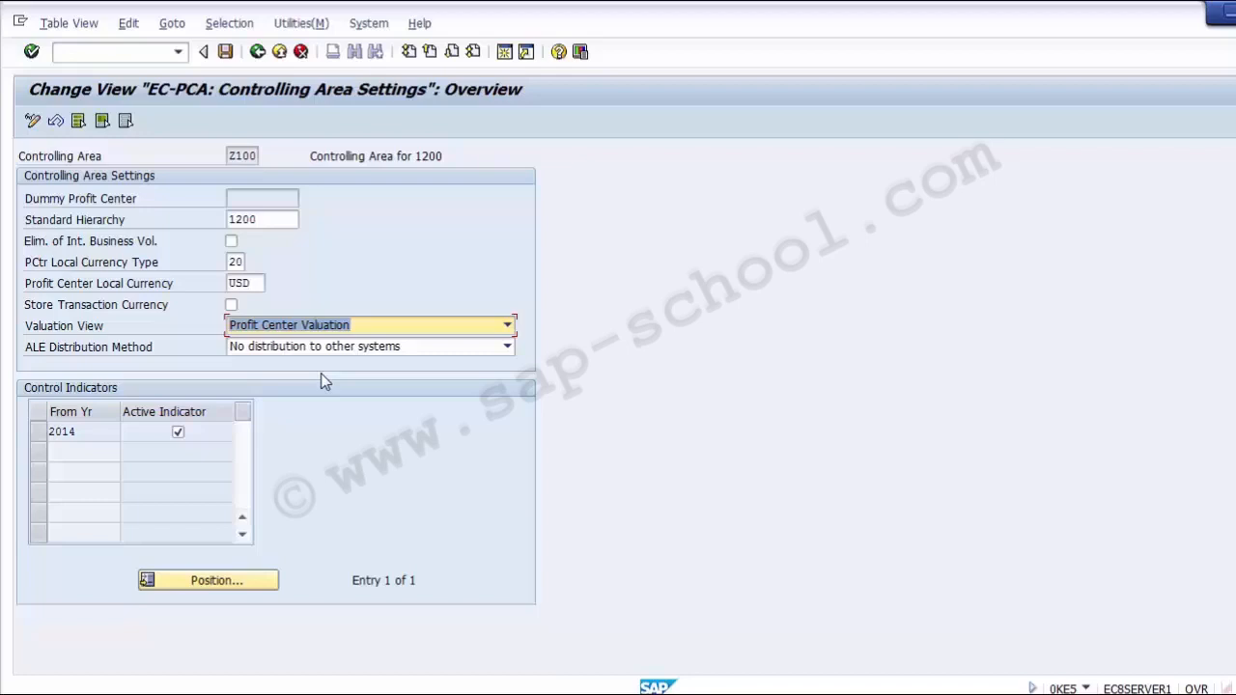
click(388, 328)
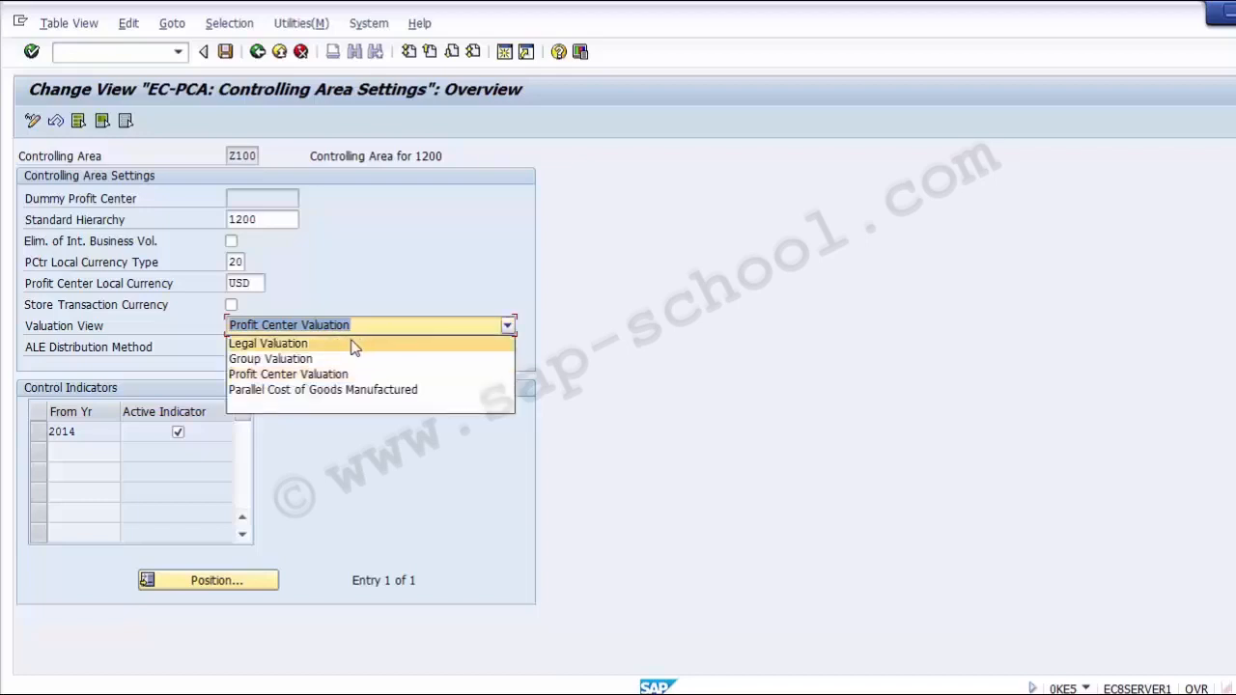
click(349, 345)
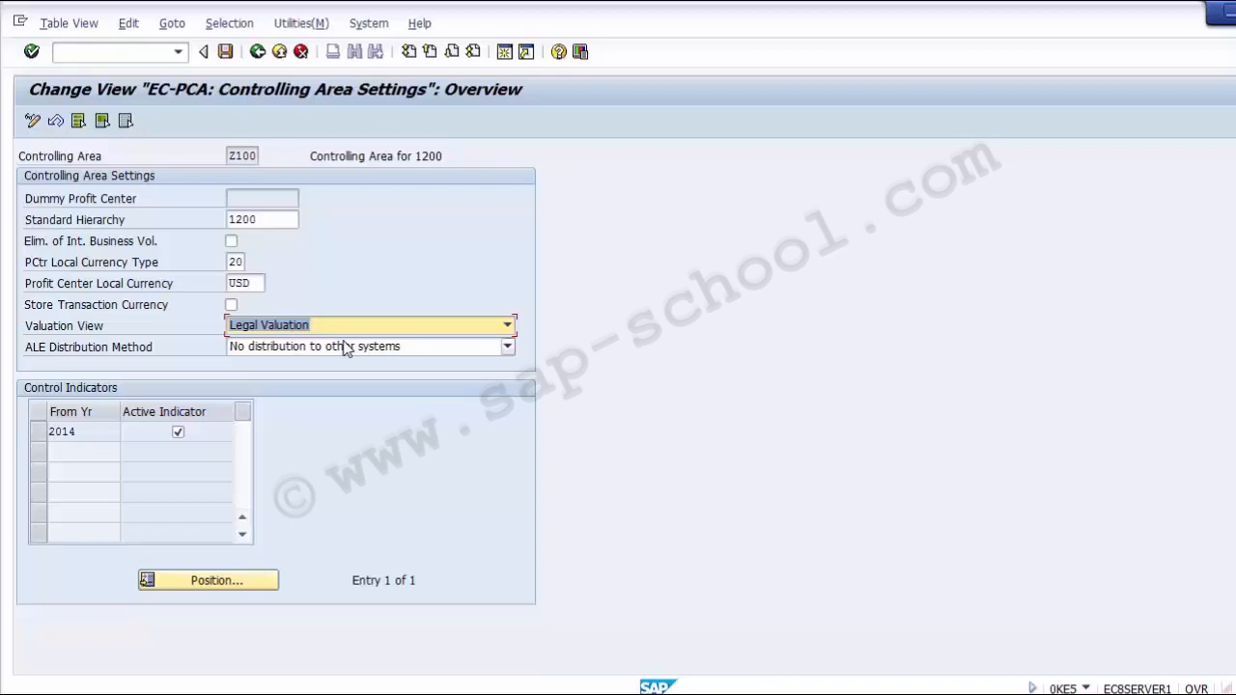
Choose No distribution to other systems as the ALE distribution method and review the standard hierarchy and currency fields.
click(349, 349)
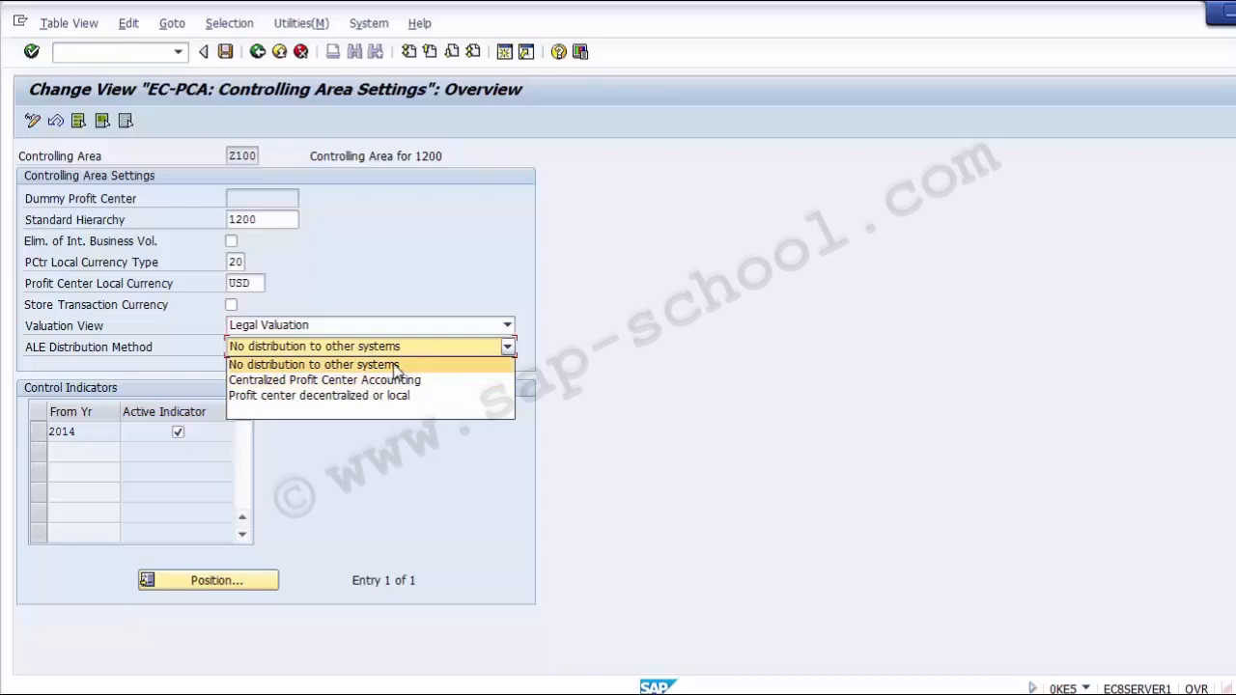
click(395, 366)
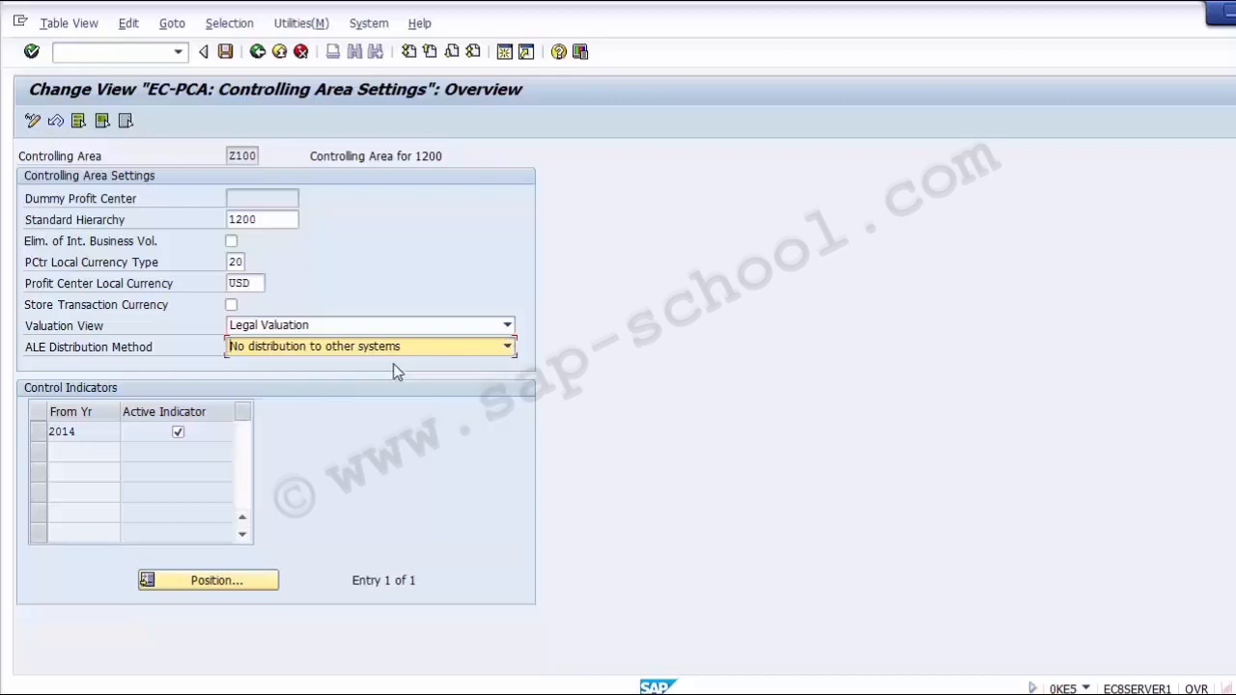
click(277, 227)
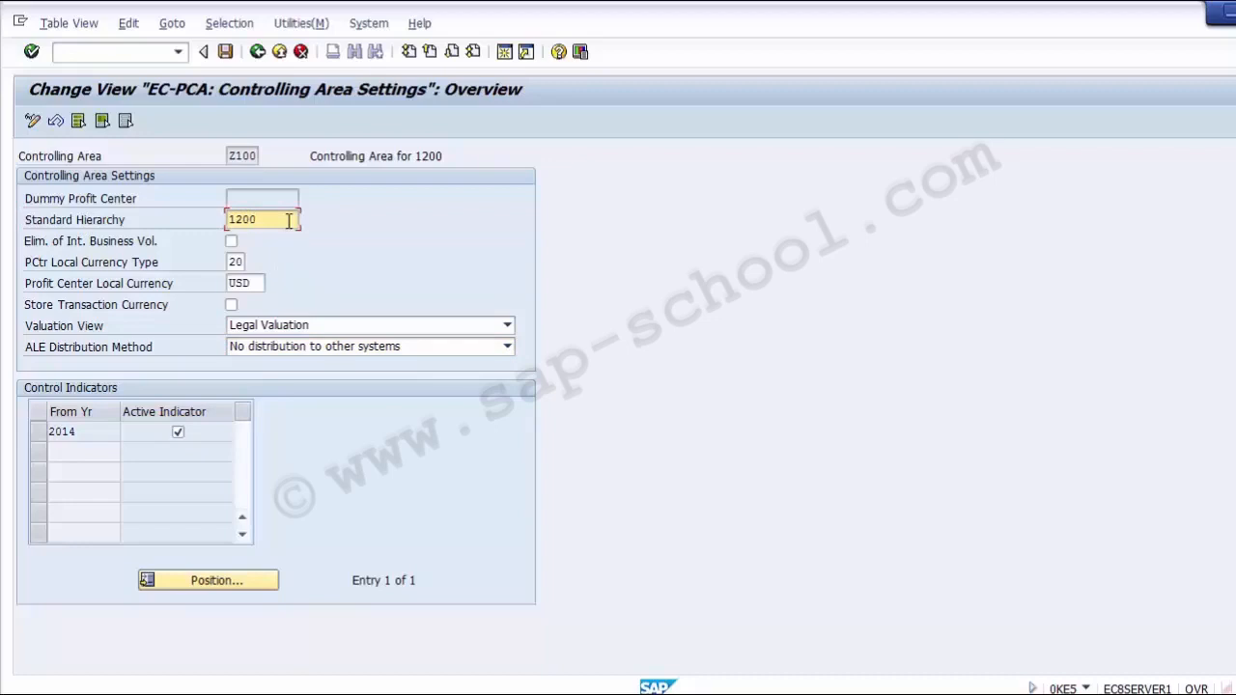
click(234, 264)
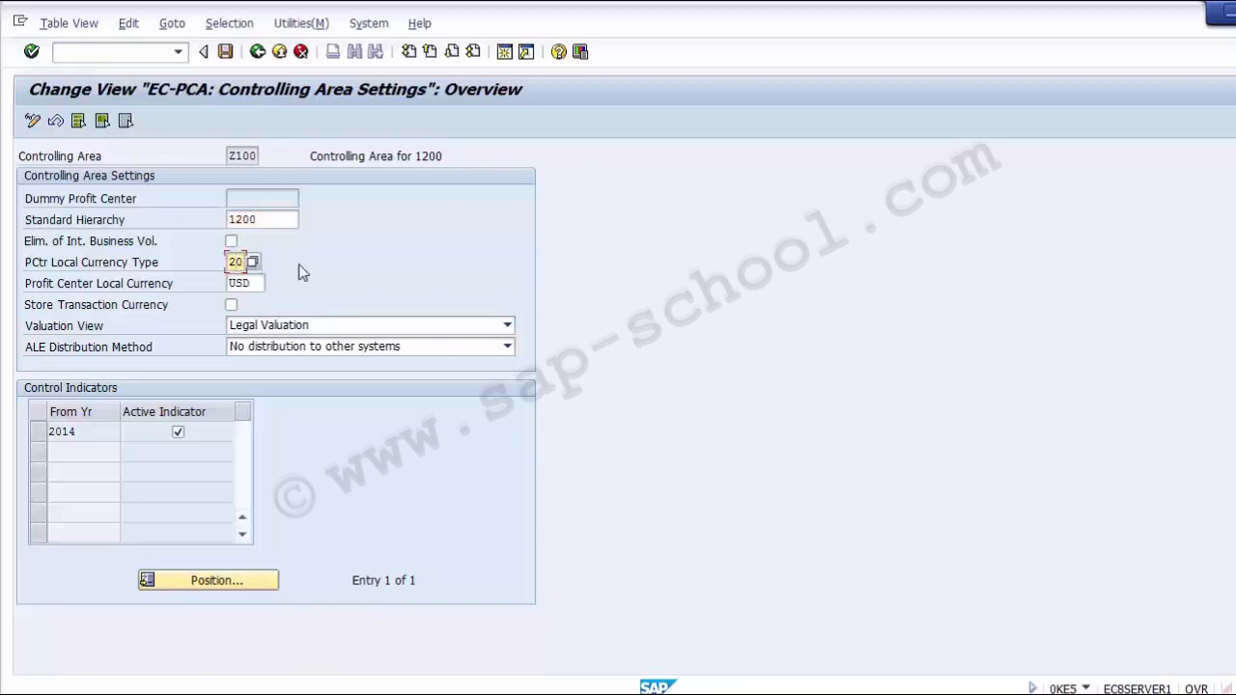
click(261, 282)
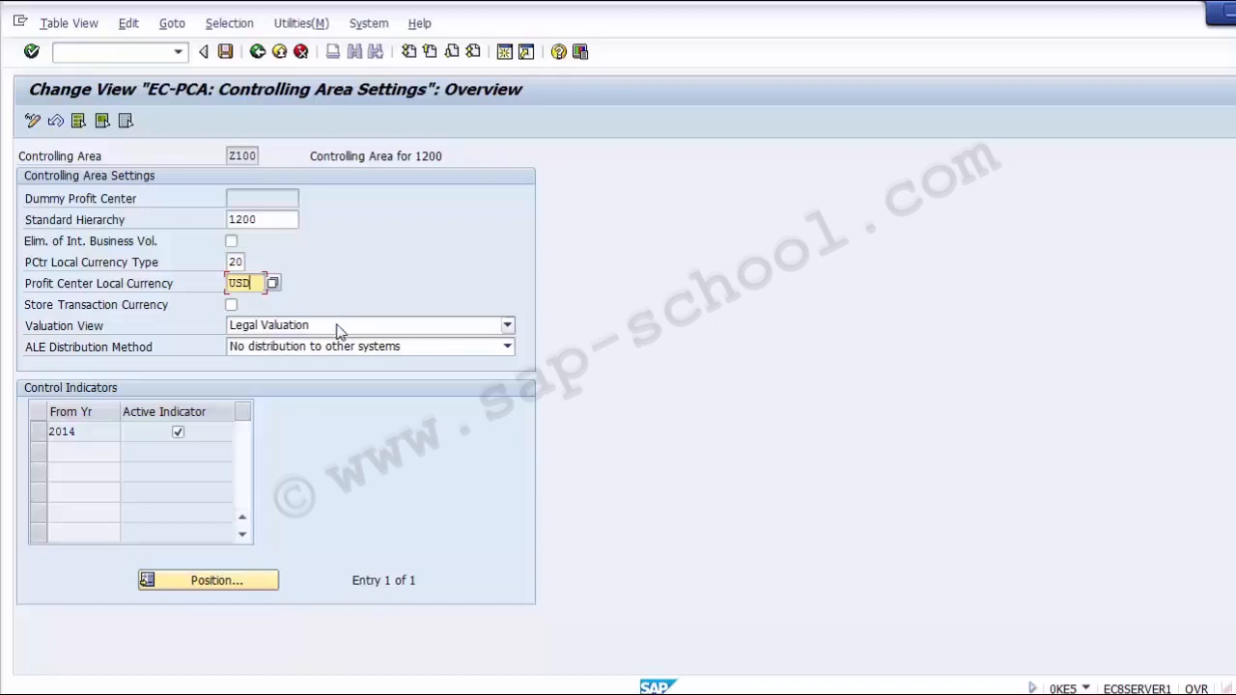
click(134, 350)
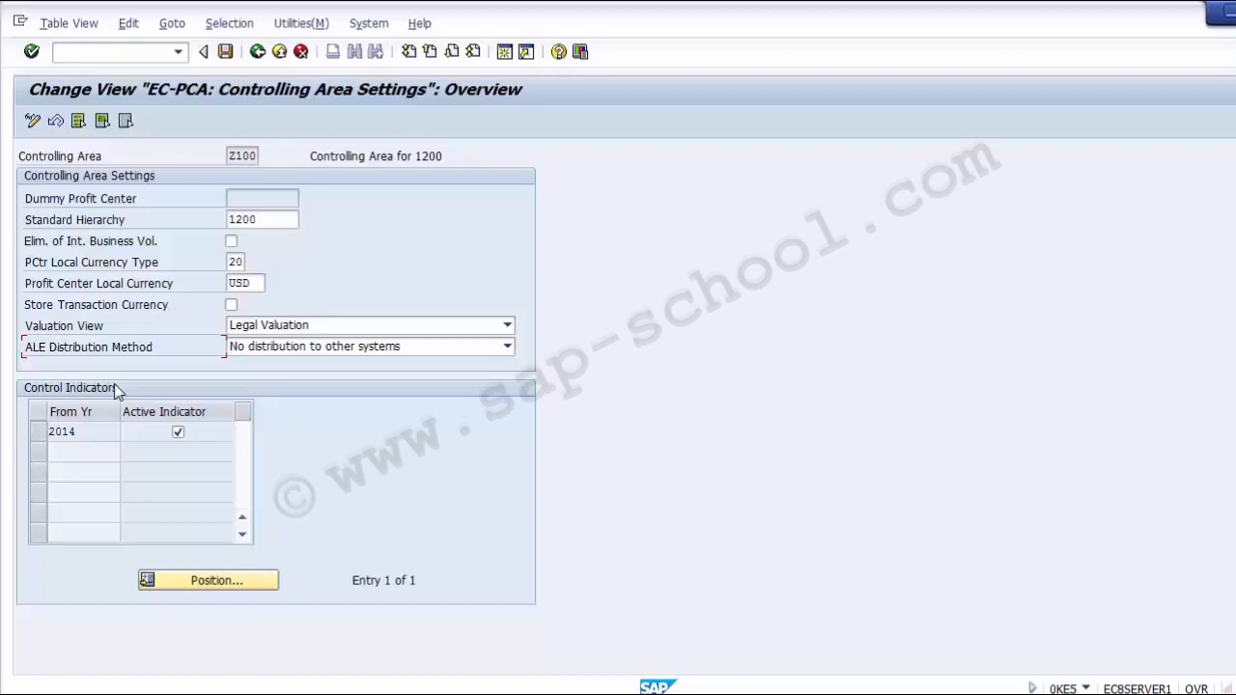
Check the active indicator for year 2014 and save the settings of controlling area Z100.
click(71, 431)
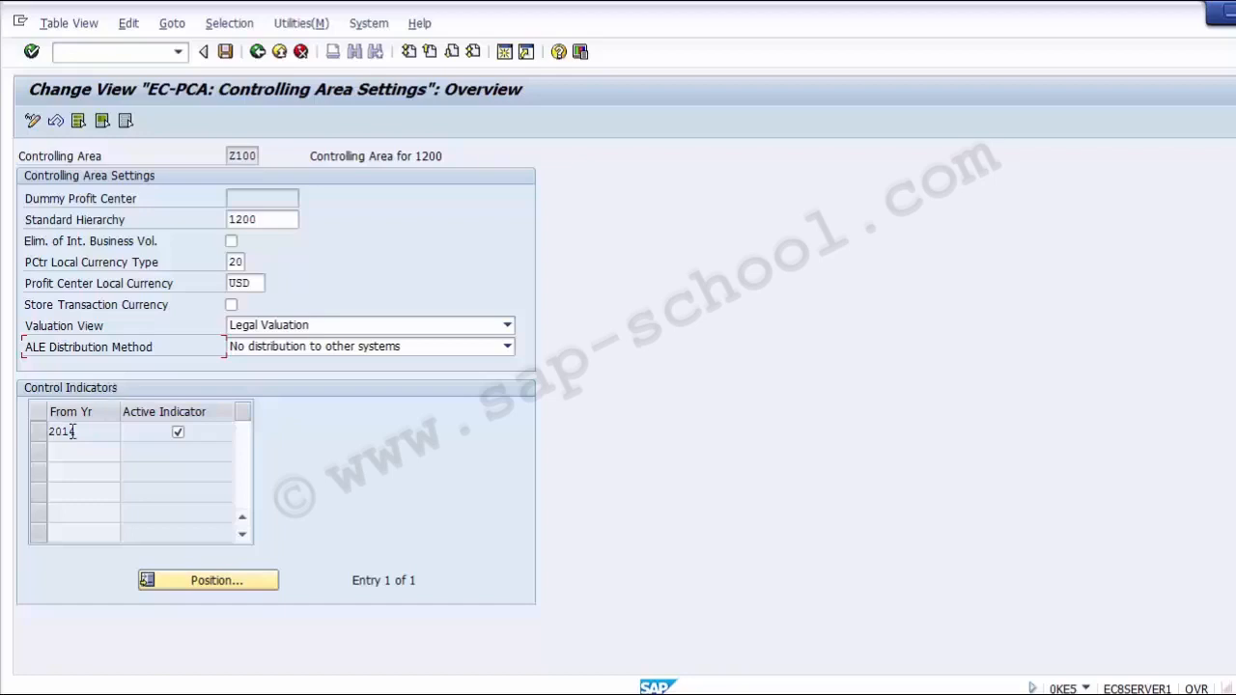
key(Tab)
click(178, 434)
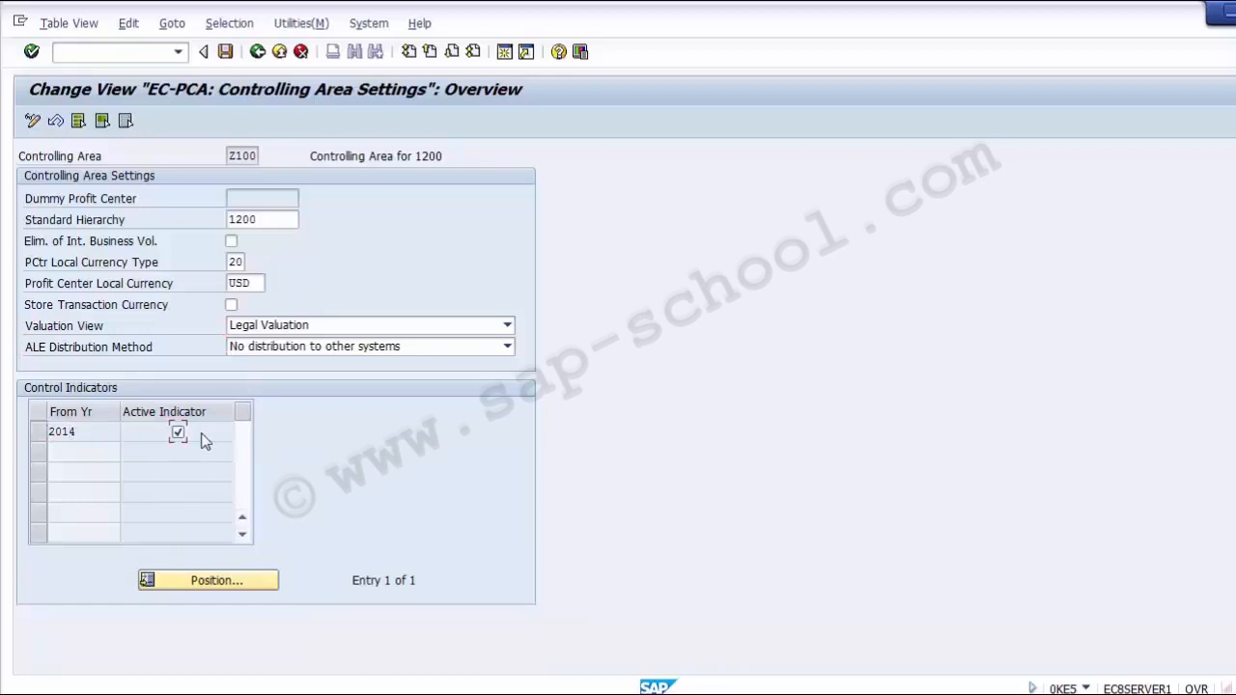
click(226, 52)
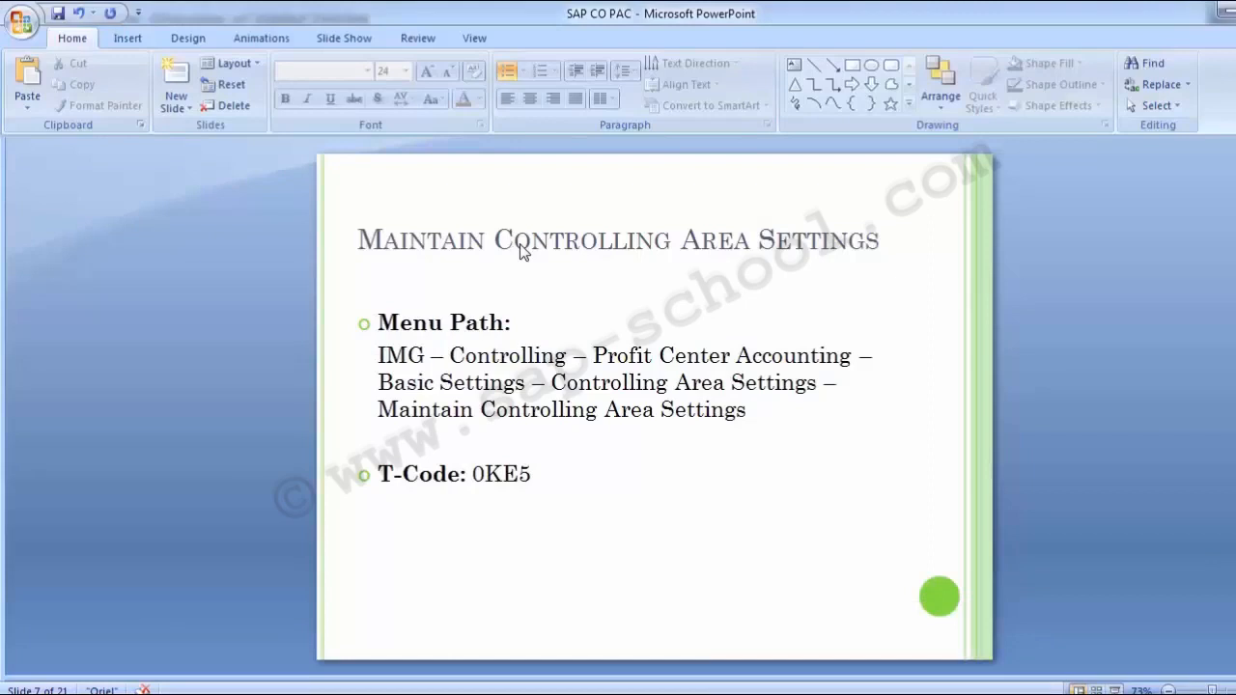
Read the Define Dummy Profit Center slide in the presentation, switch to SAP and open transaction KE59.
scroll(522, 252, down, 1)
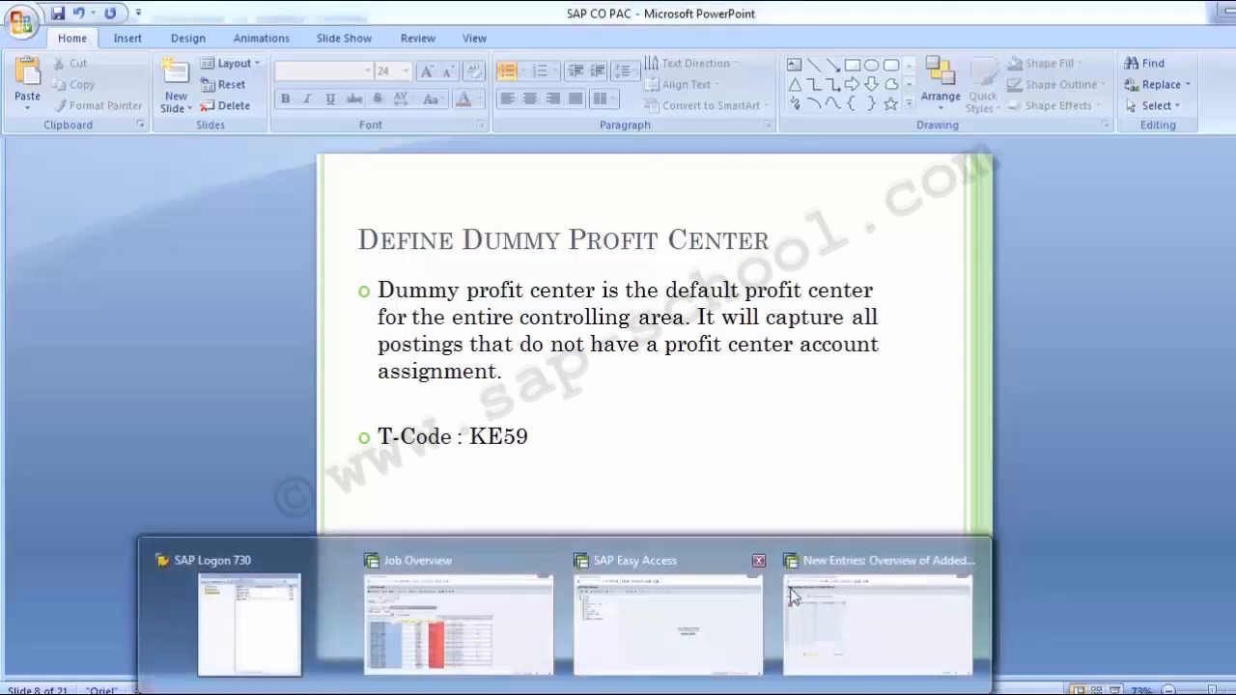
click(796, 596)
text(/)
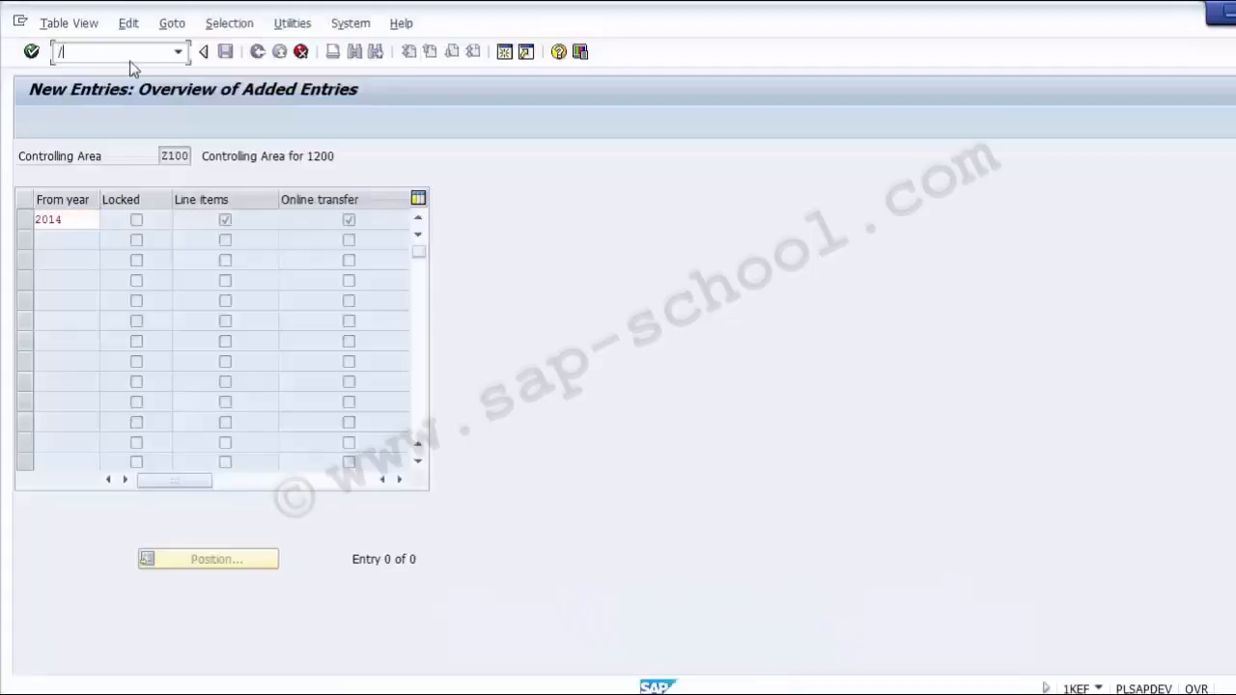
text(nK)
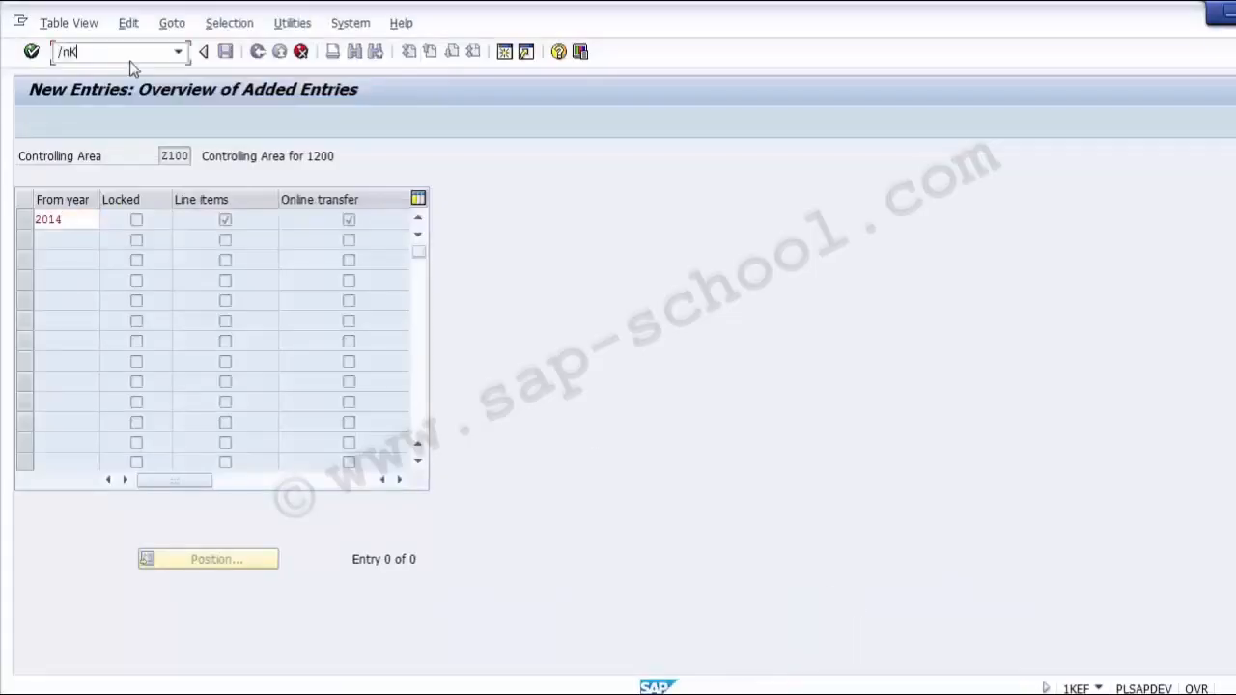
text(E51)
key(Return)
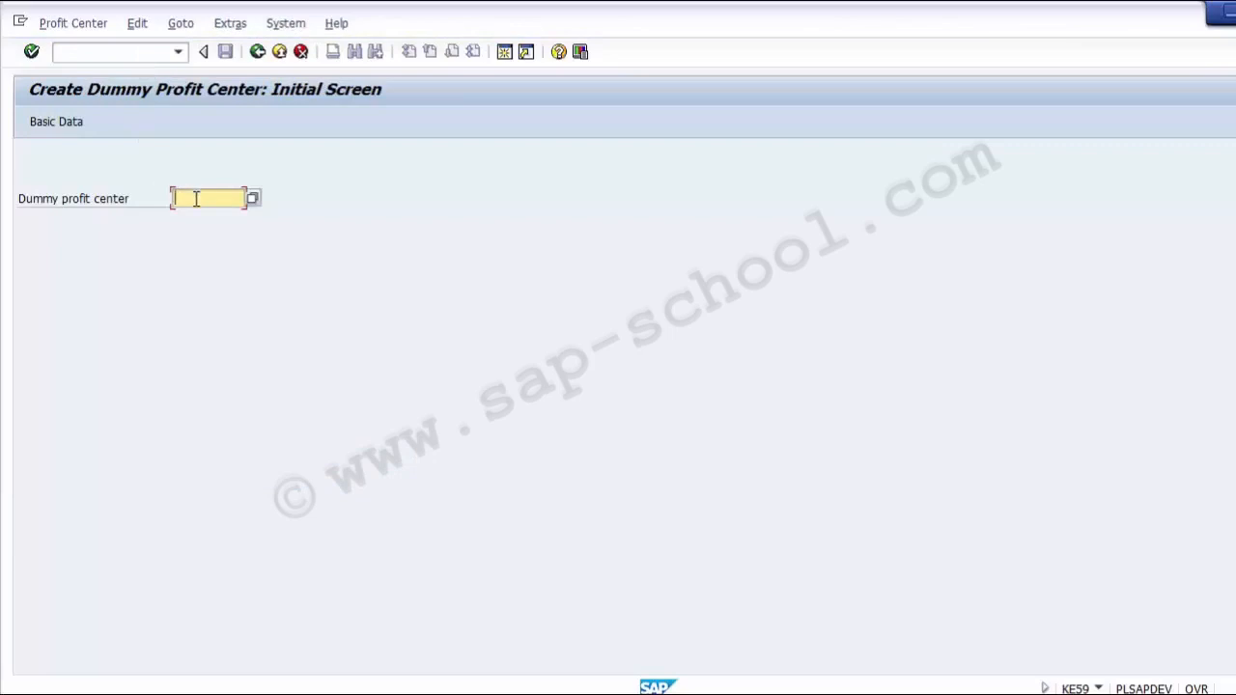
Enter DUMMY as the dummy profit center, open its basic data and check the assigned controlling area.
text(DUMMY)
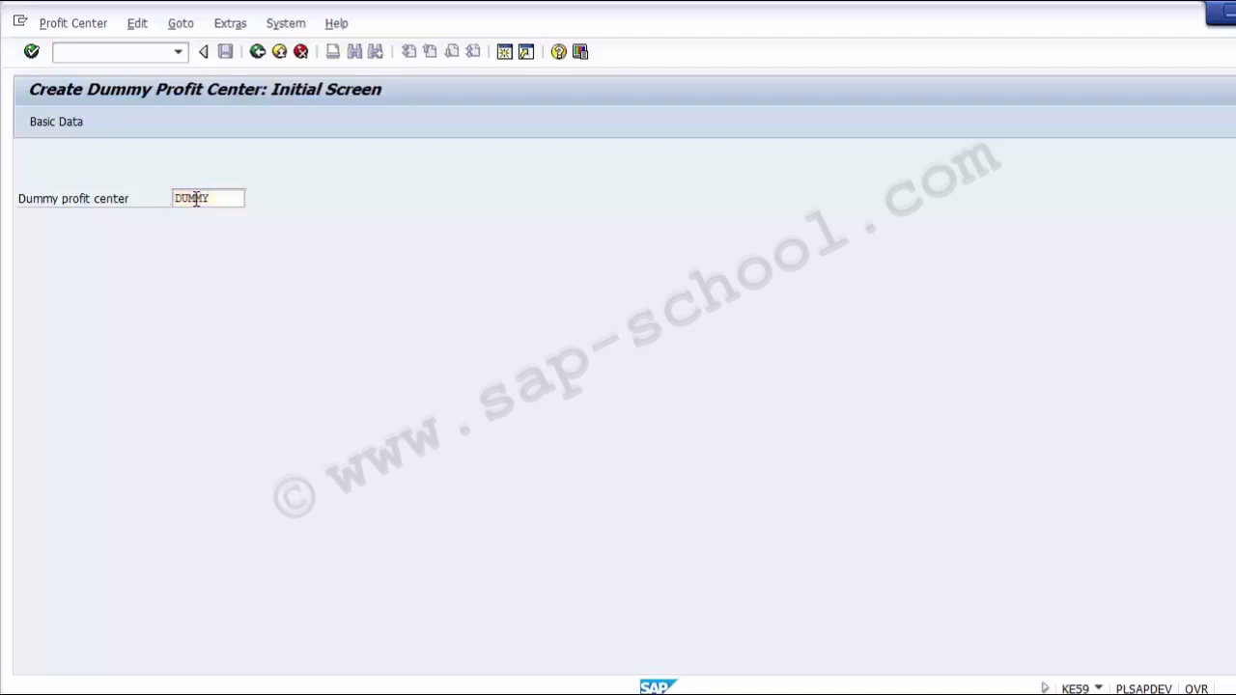
double_click(195, 199)
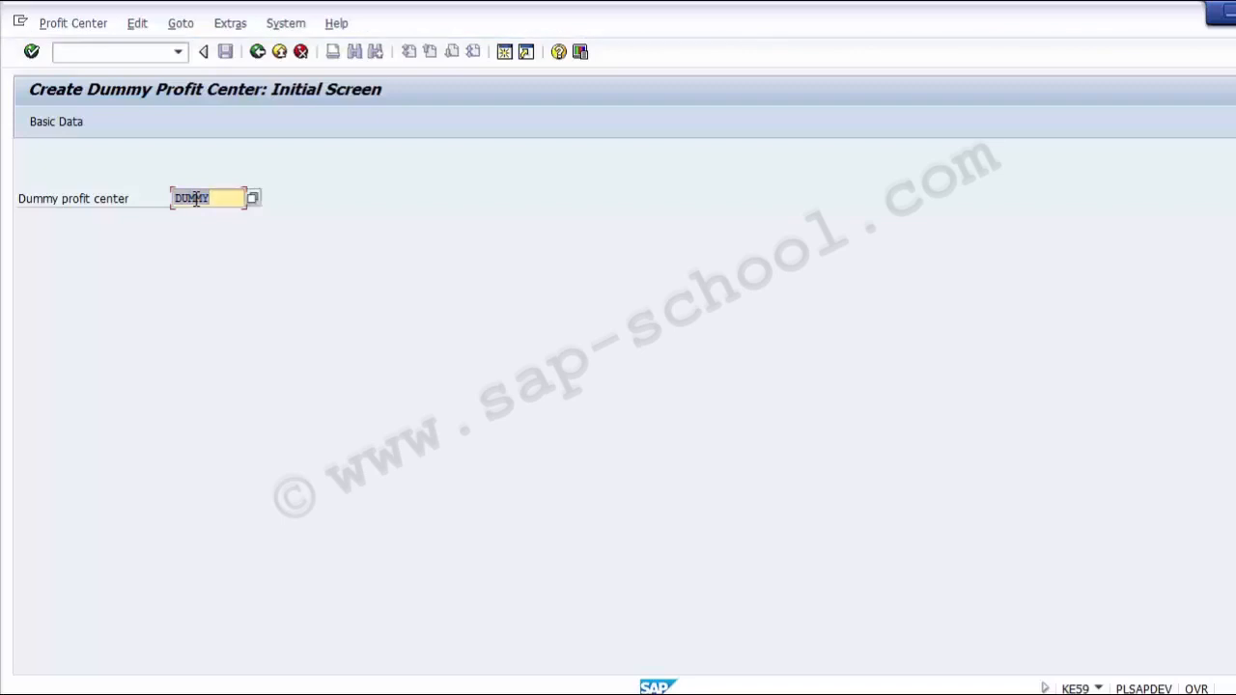
click(65, 129)
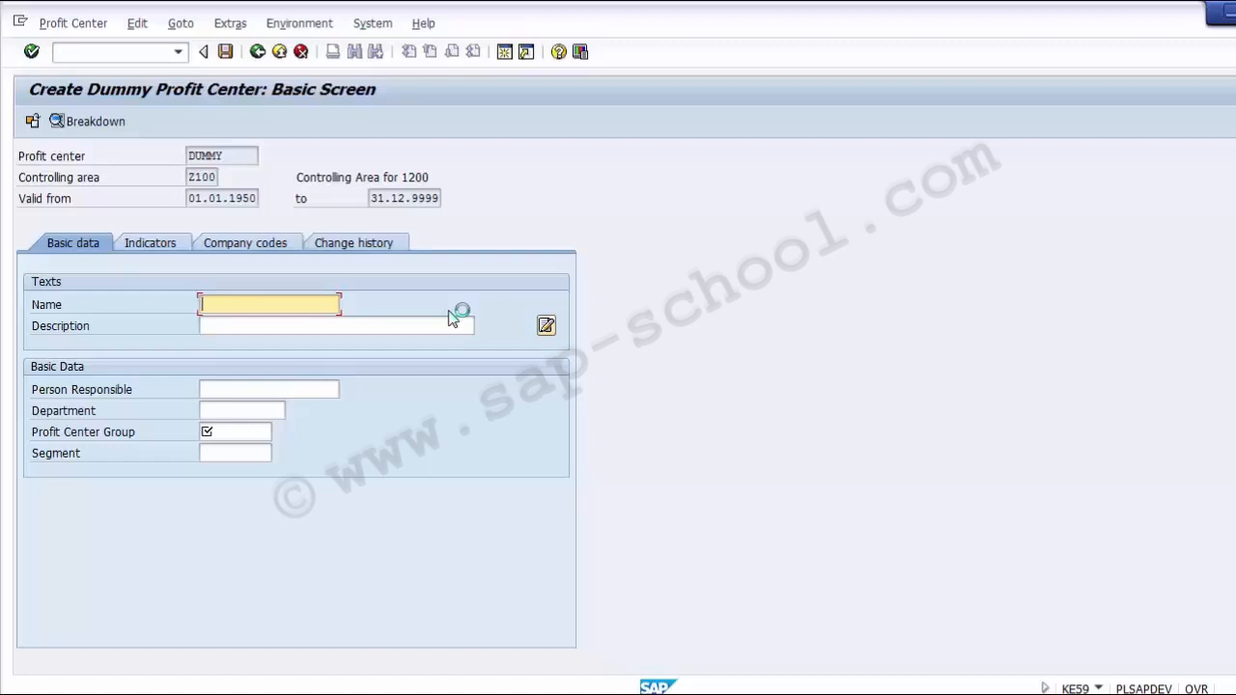
drag(241, 154, 224, 179)
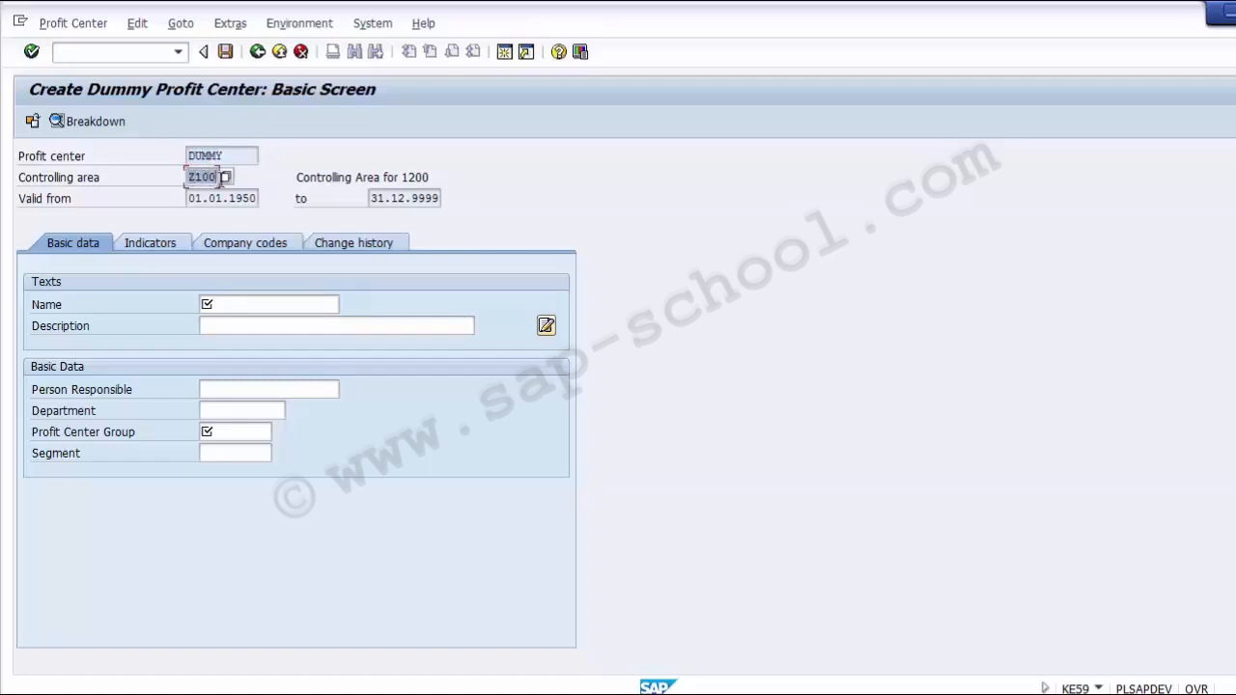
Enter Dummy Profit Center as the profit center's name, correcting any typing mistakes.
click(250, 304)
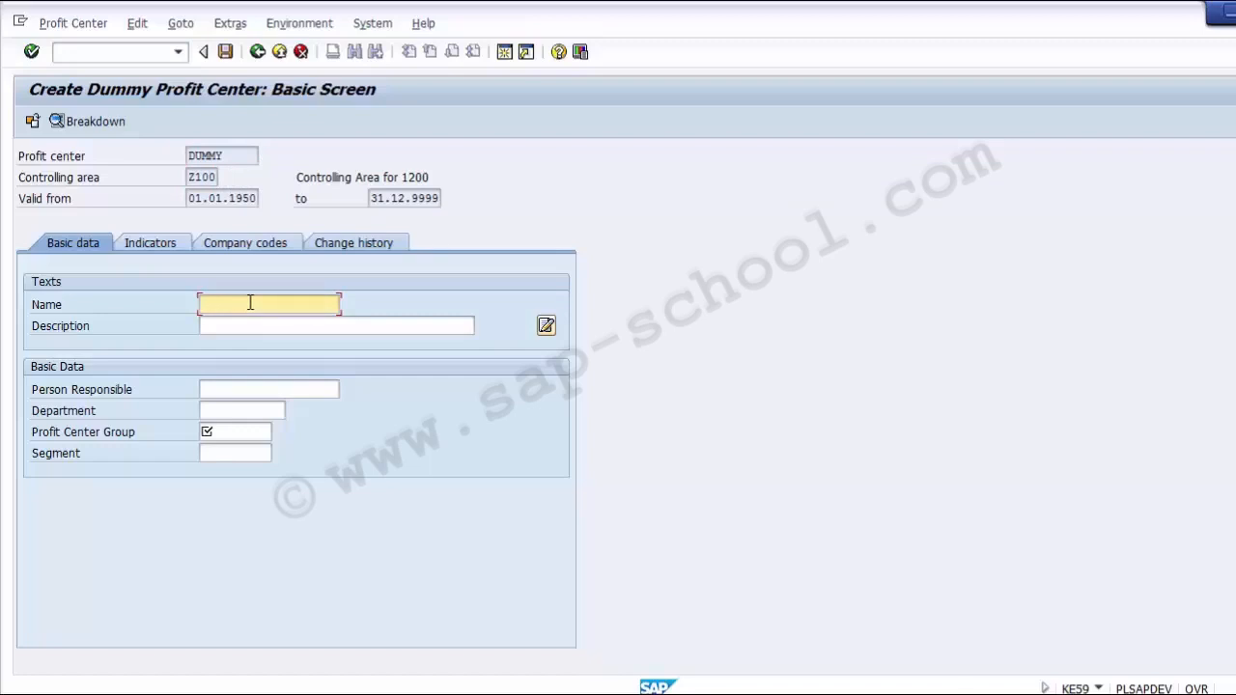
text(Dmmy Profit Center)
click(210, 304)
key(Delete)
key(Insert)
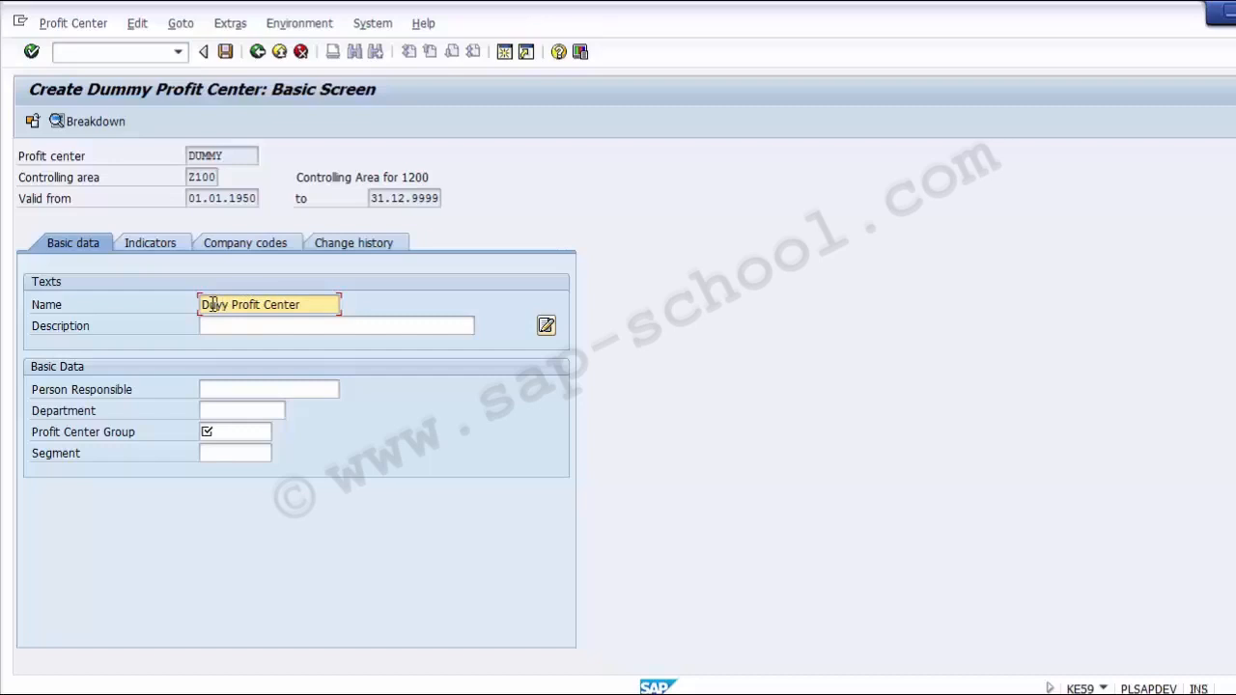
text(um)
key(Delete)
Copy the name into the description and extend it to Dummy Profit Center 2014.
drag(321, 304, 170, 313)
key(ctrl+c)
click(206, 329)
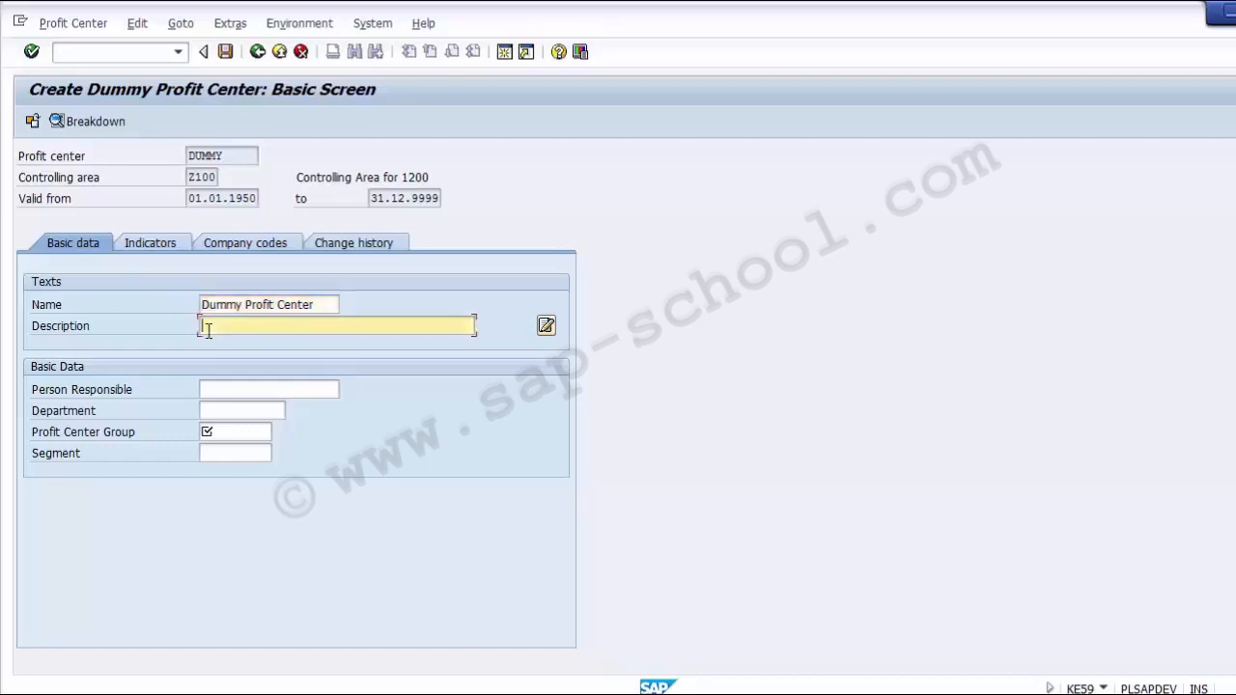
key(ctrl+v)
text(2)
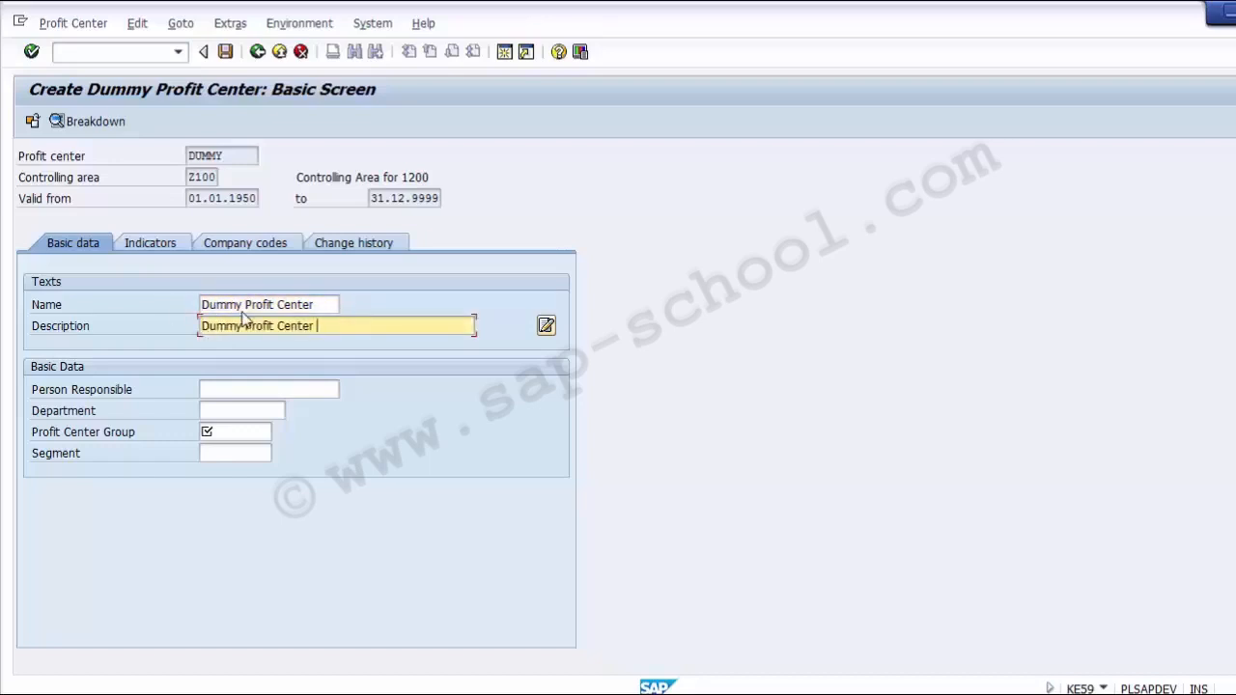
text(014)
Leave the person responsible empty, set the department to Controlling and assign profit center group 1200.
click(223, 390)
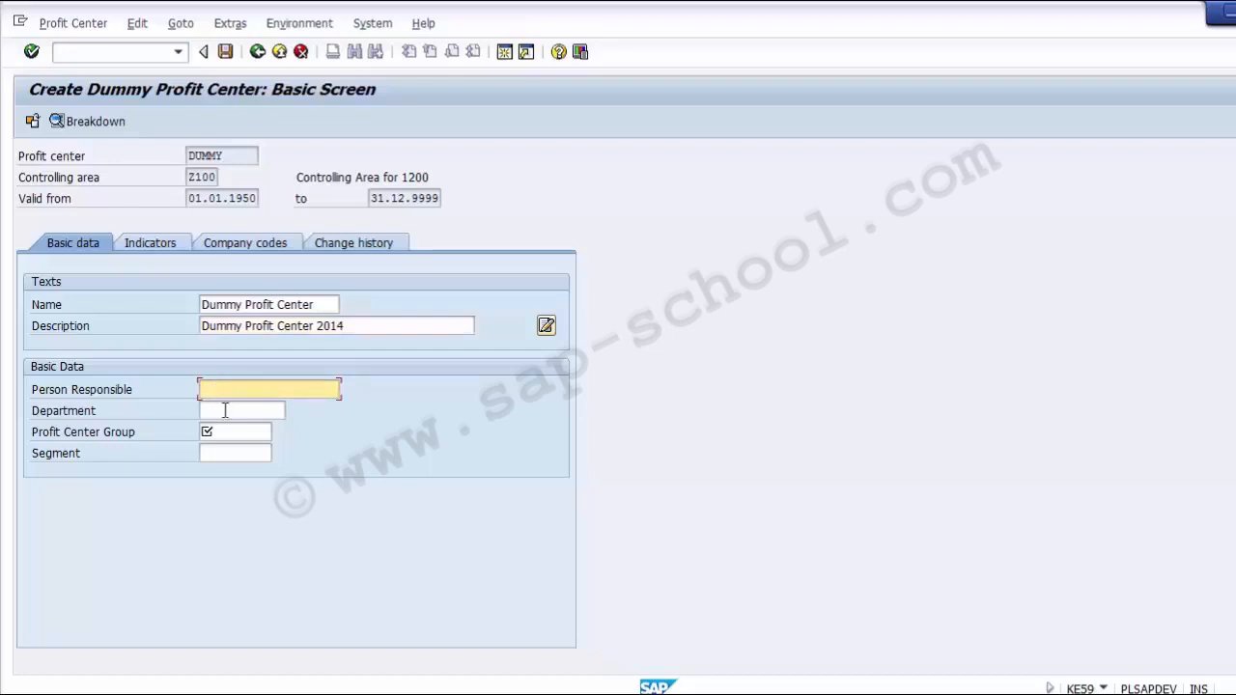
click(221, 411)
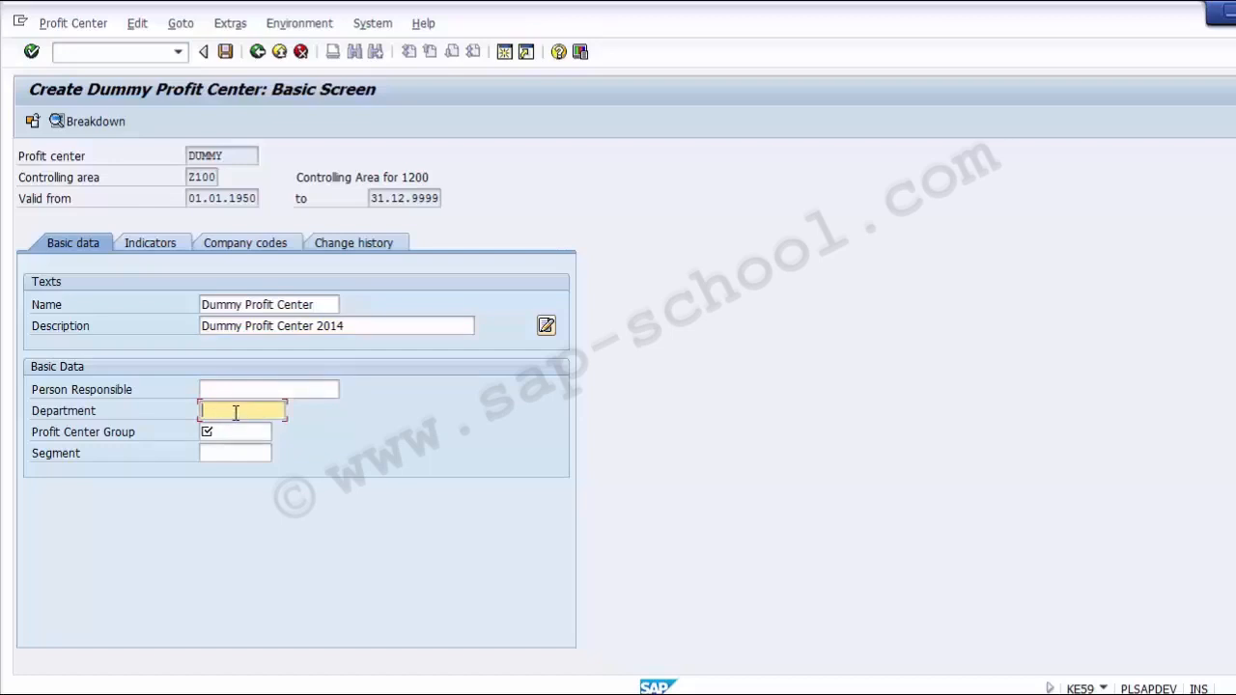
text(Controlling)
click(237, 432)
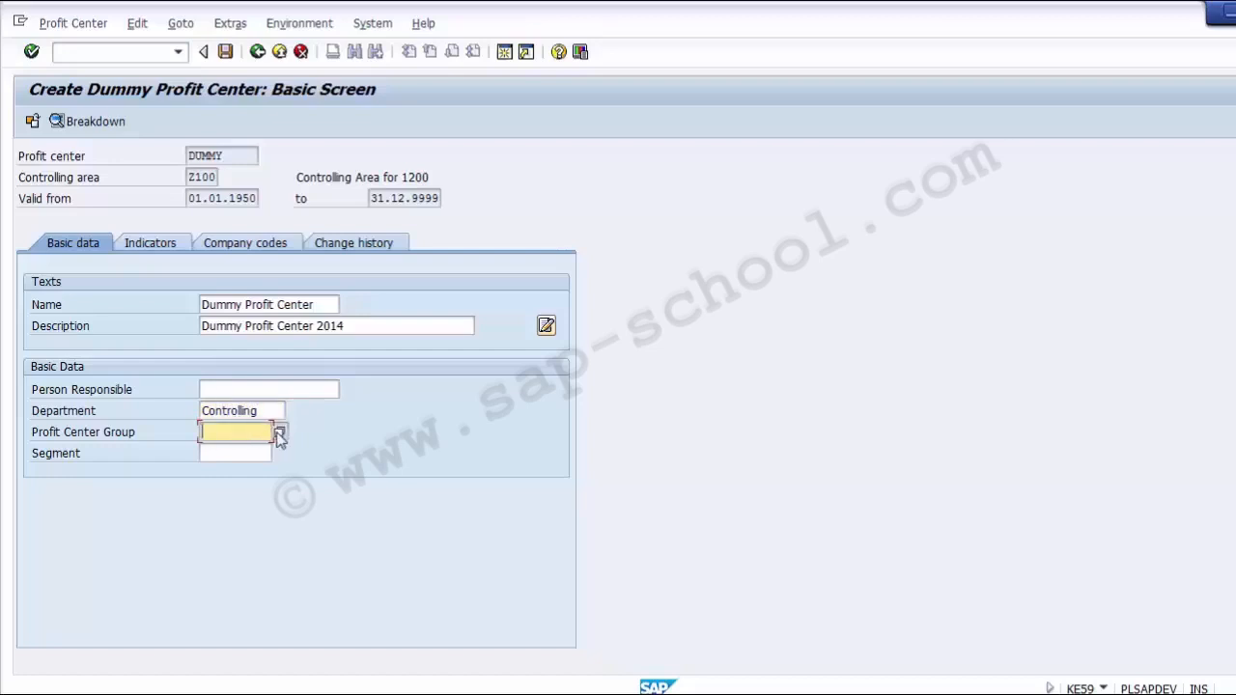
text(1200)
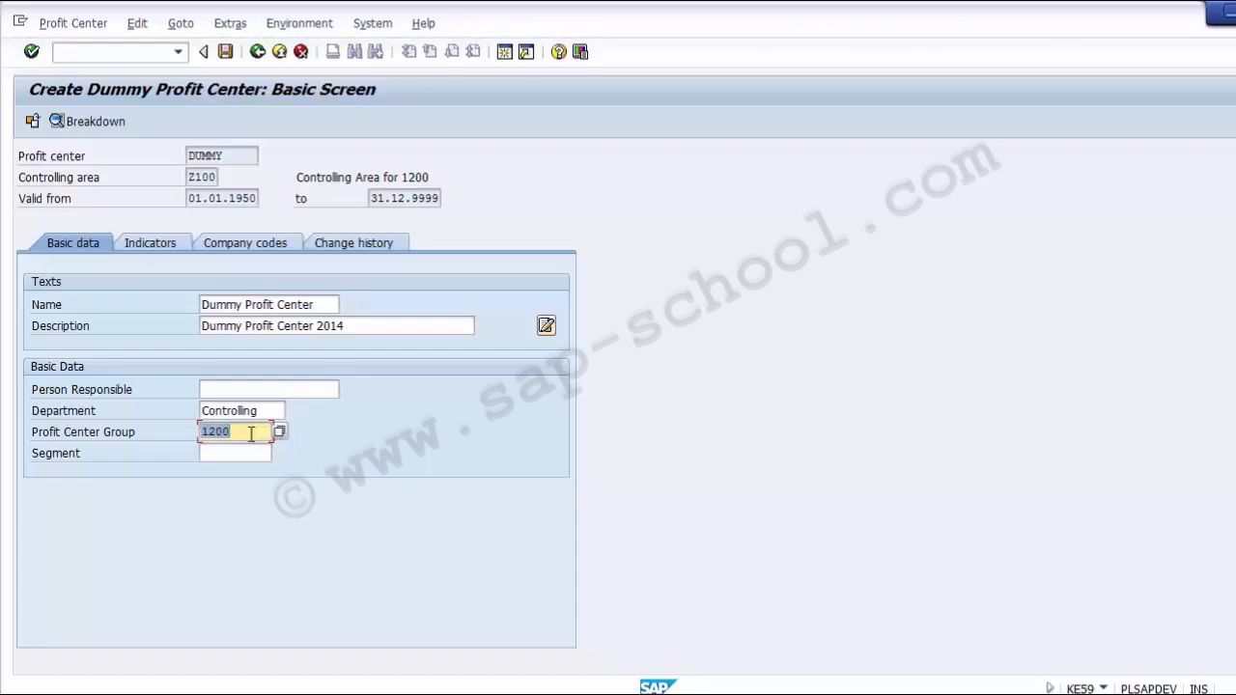
drag(252, 435, 184, 431)
click(172, 433)
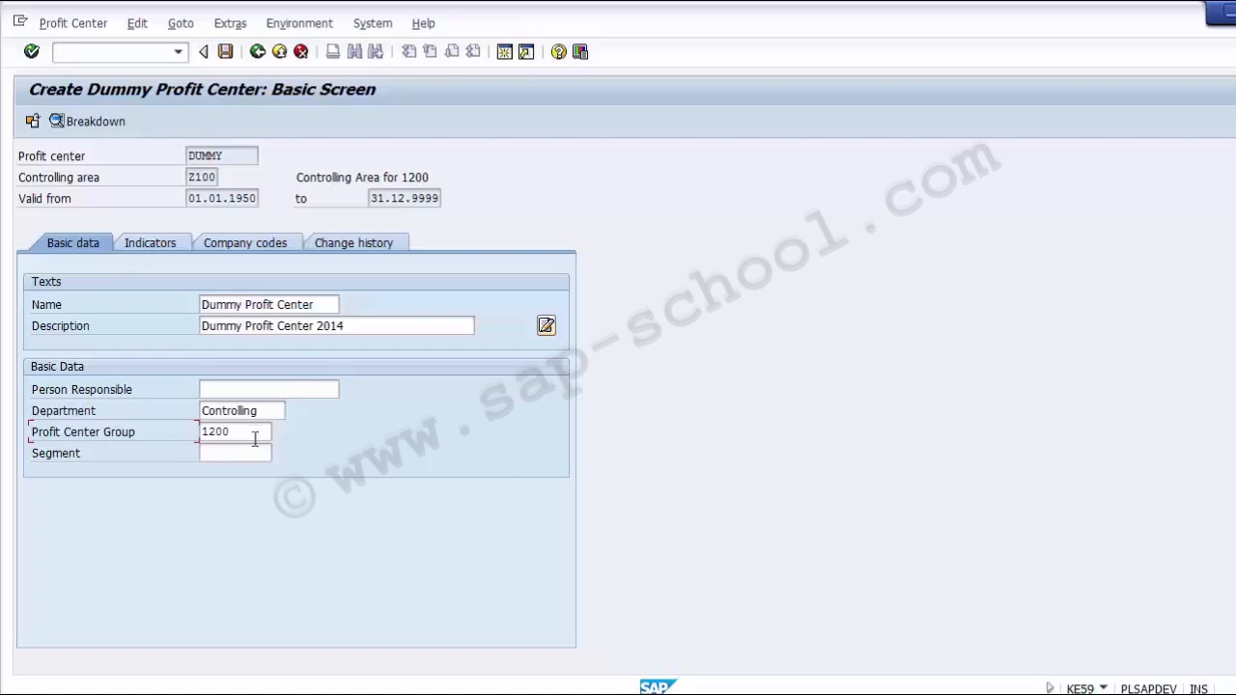
drag(259, 432, 184, 433)
click(111, 438)
Assign segment 1000 (Common) to the dummy profit center and save it.
click(226, 52)
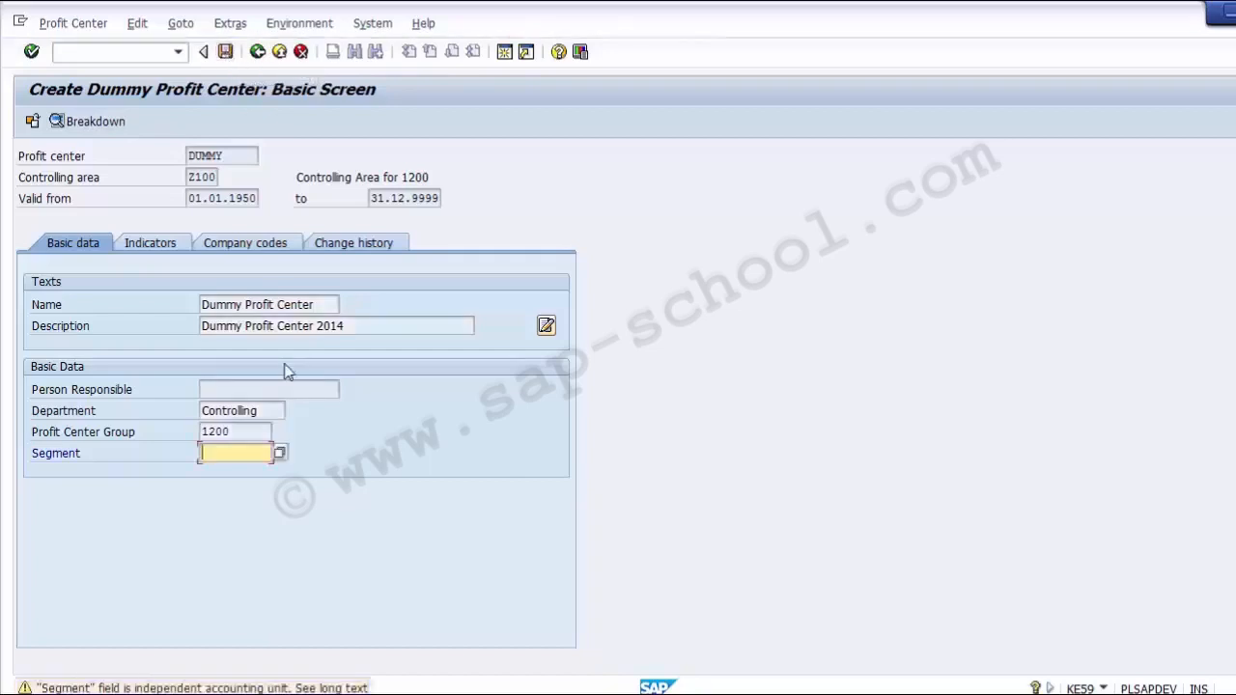
click(281, 453)
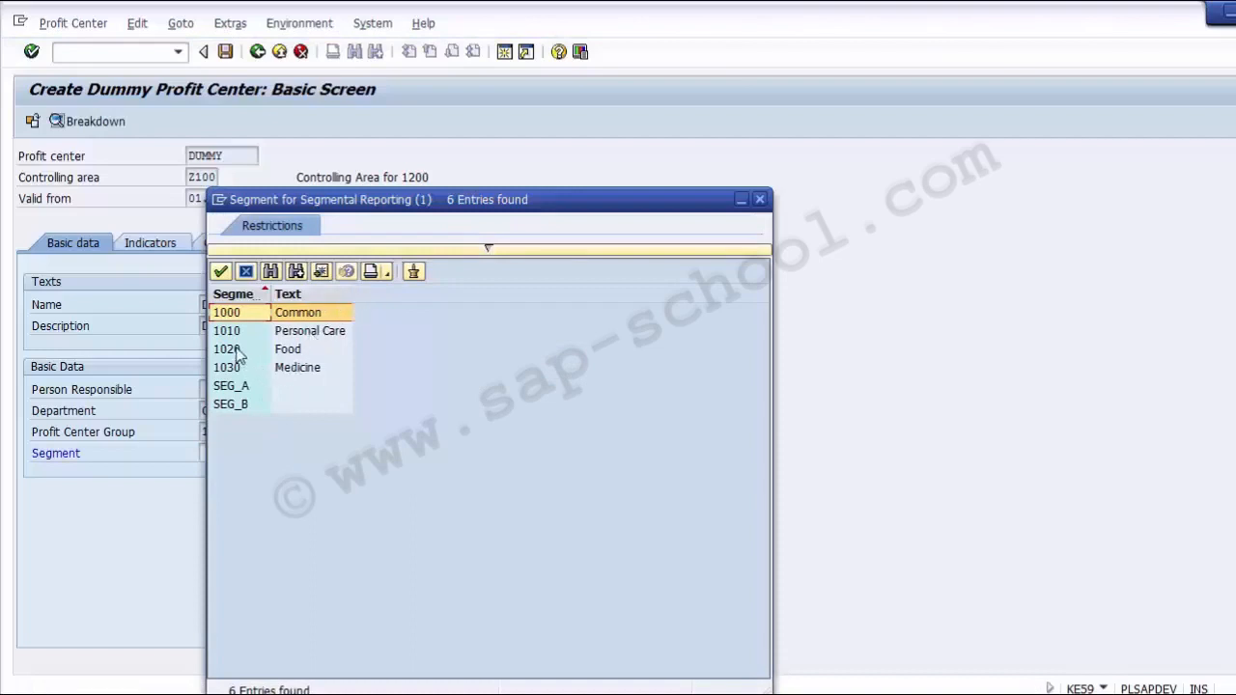
click(317, 317)
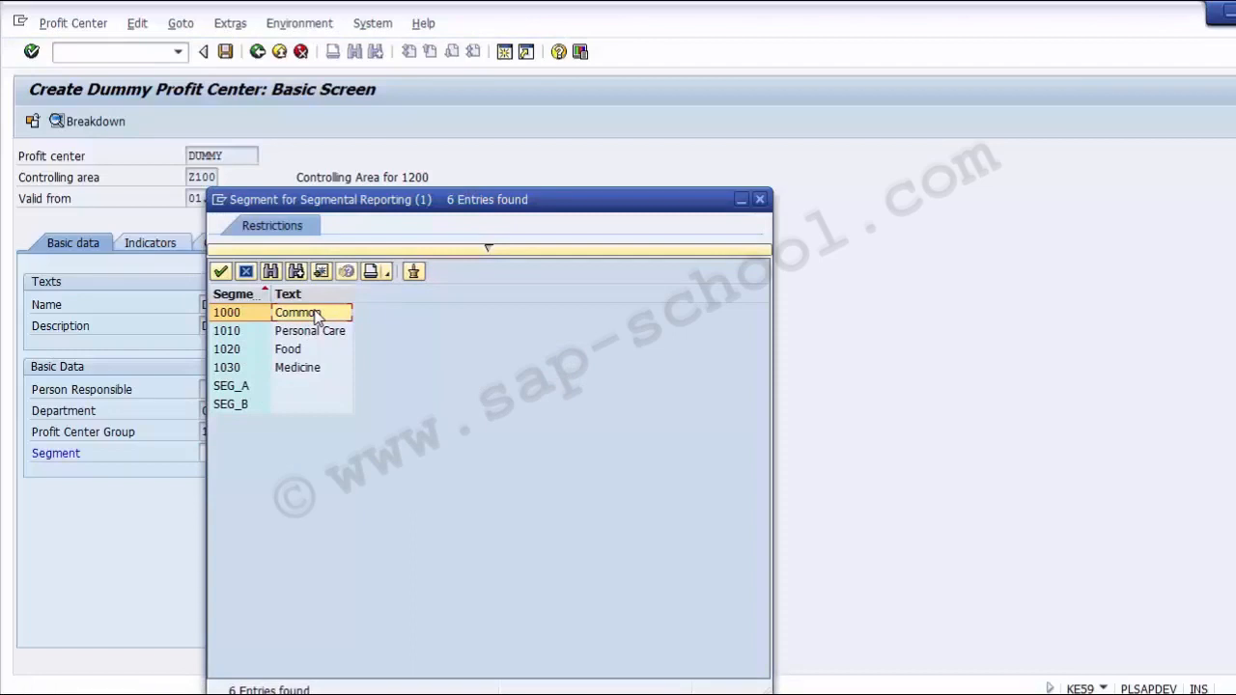
click(318, 334)
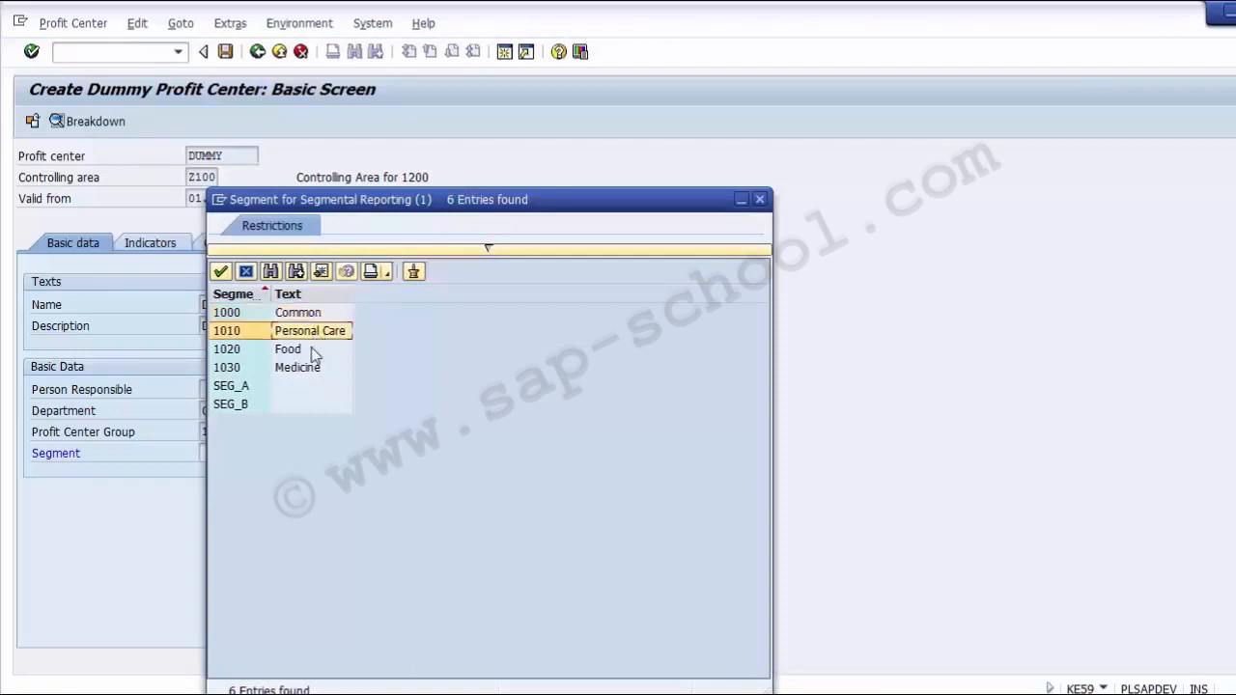
click(314, 352)
click(314, 371)
click(311, 388)
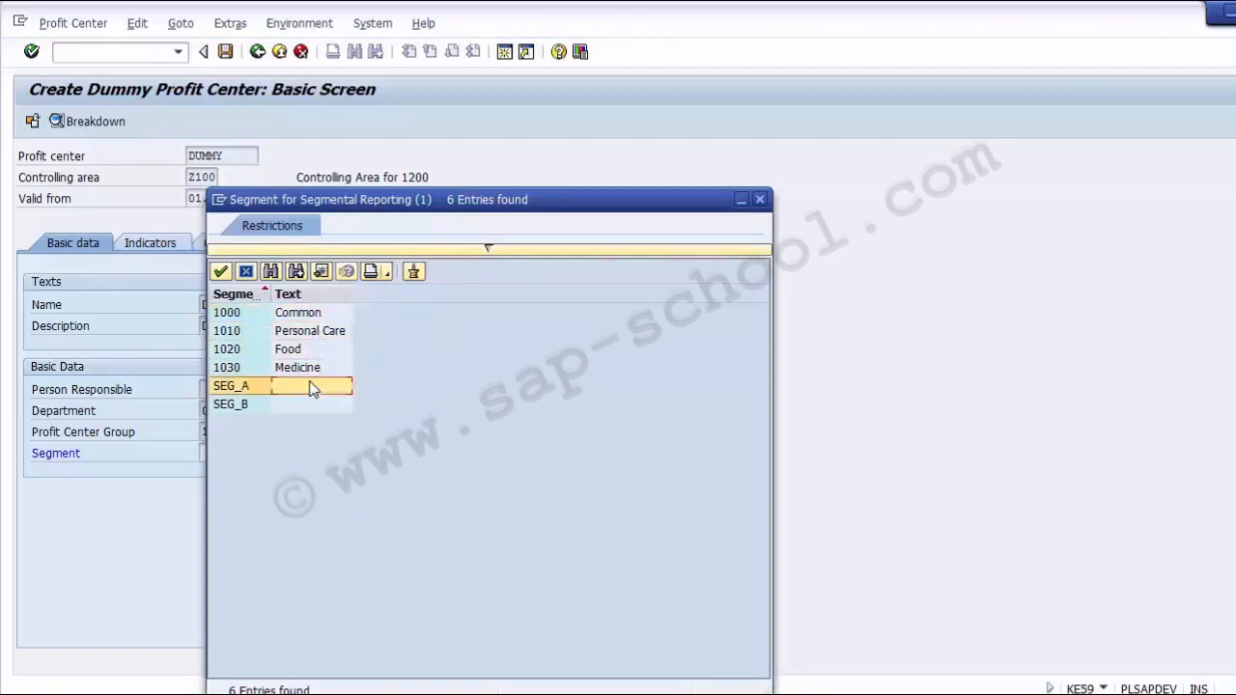
click(253, 317)
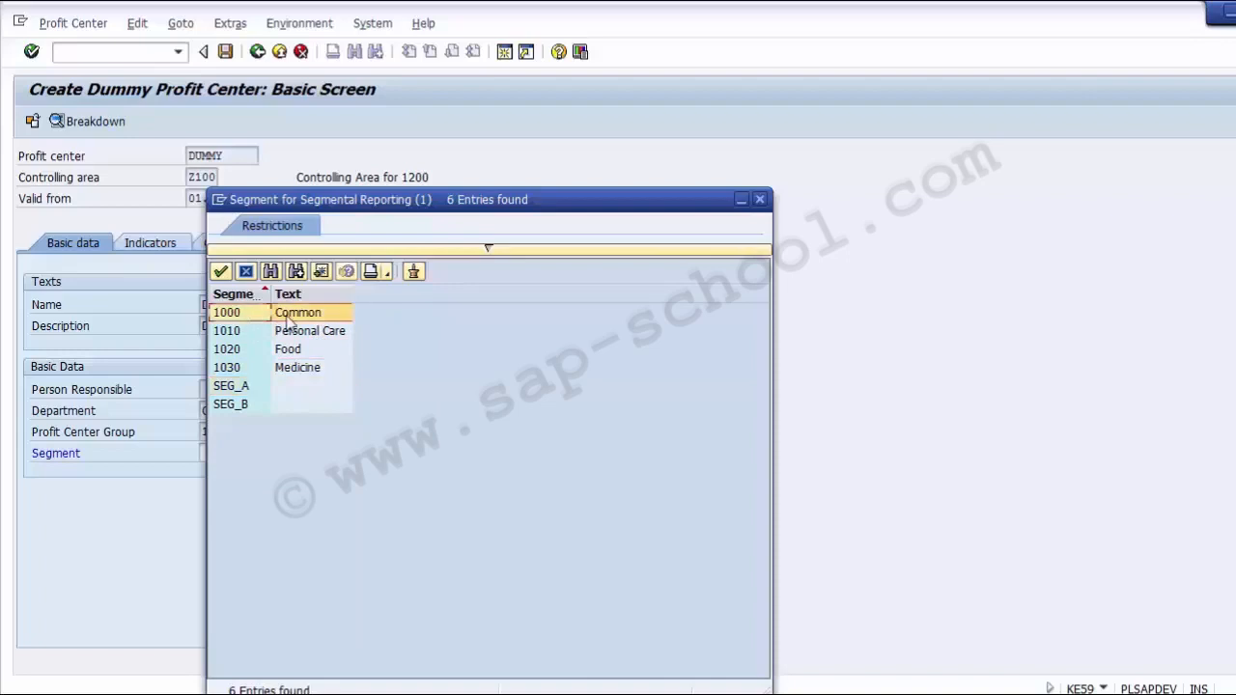
click(286, 315)
click(286, 314)
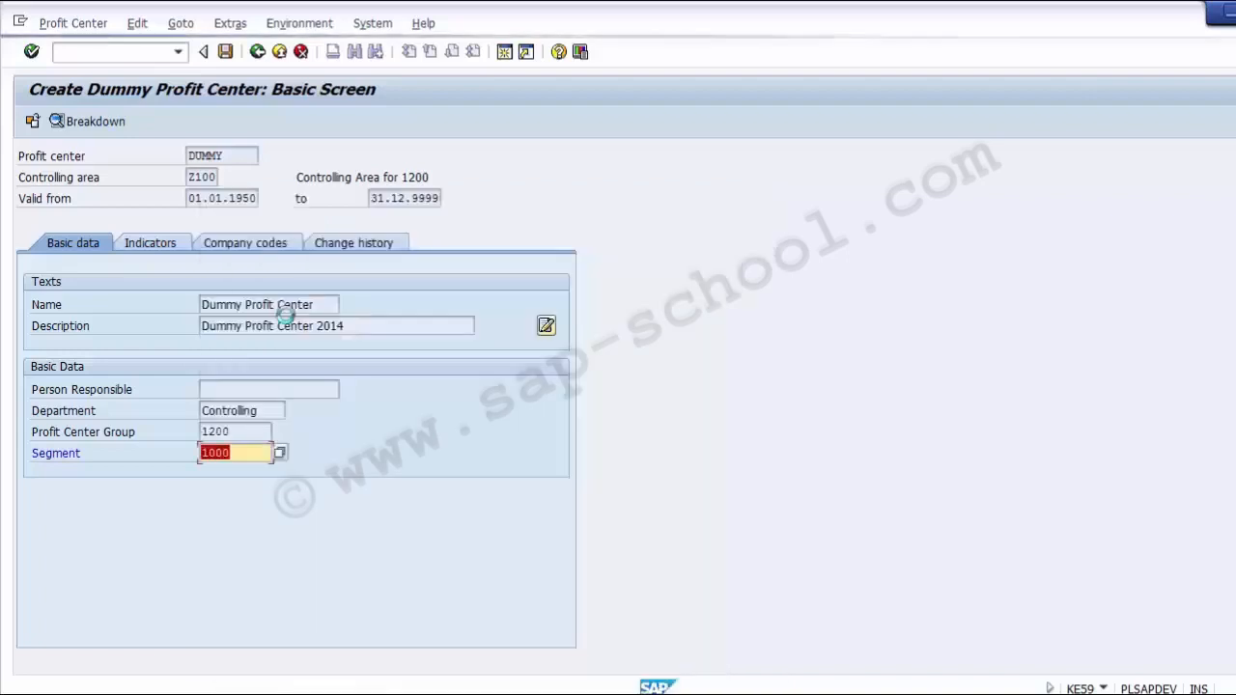
click(227, 56)
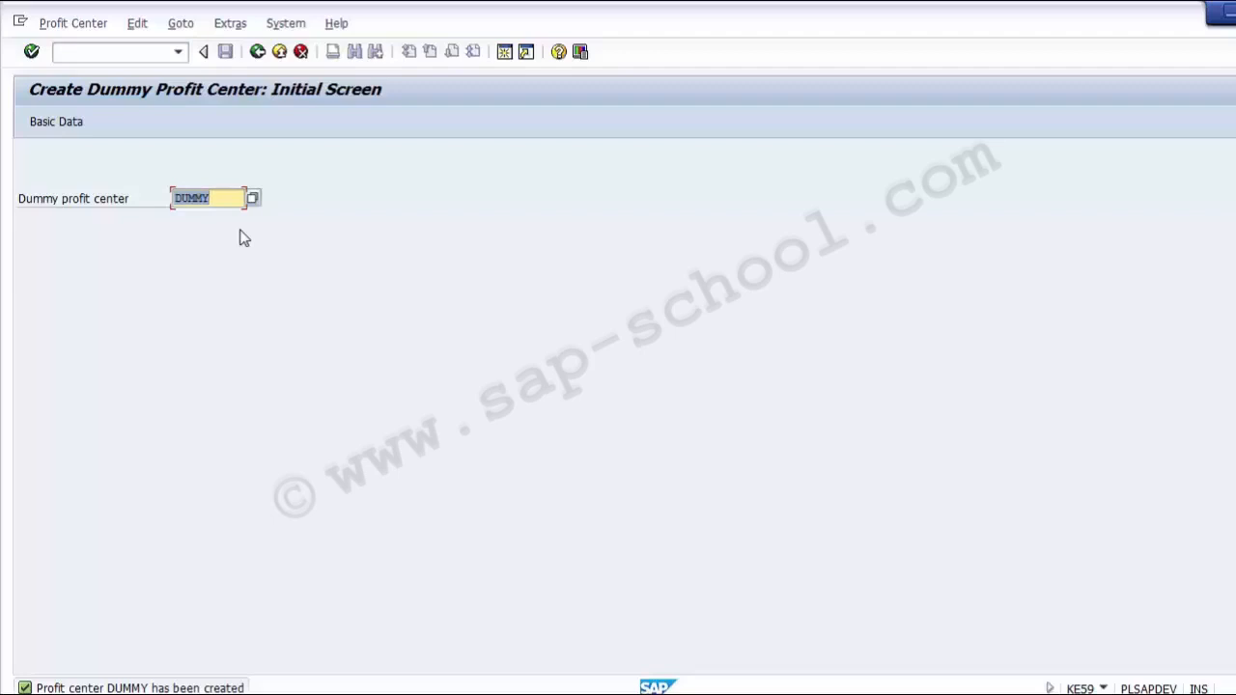
Try to open the basic data for creating DUMMY again, and return to the SAP Easy Access screen.
key(Return)
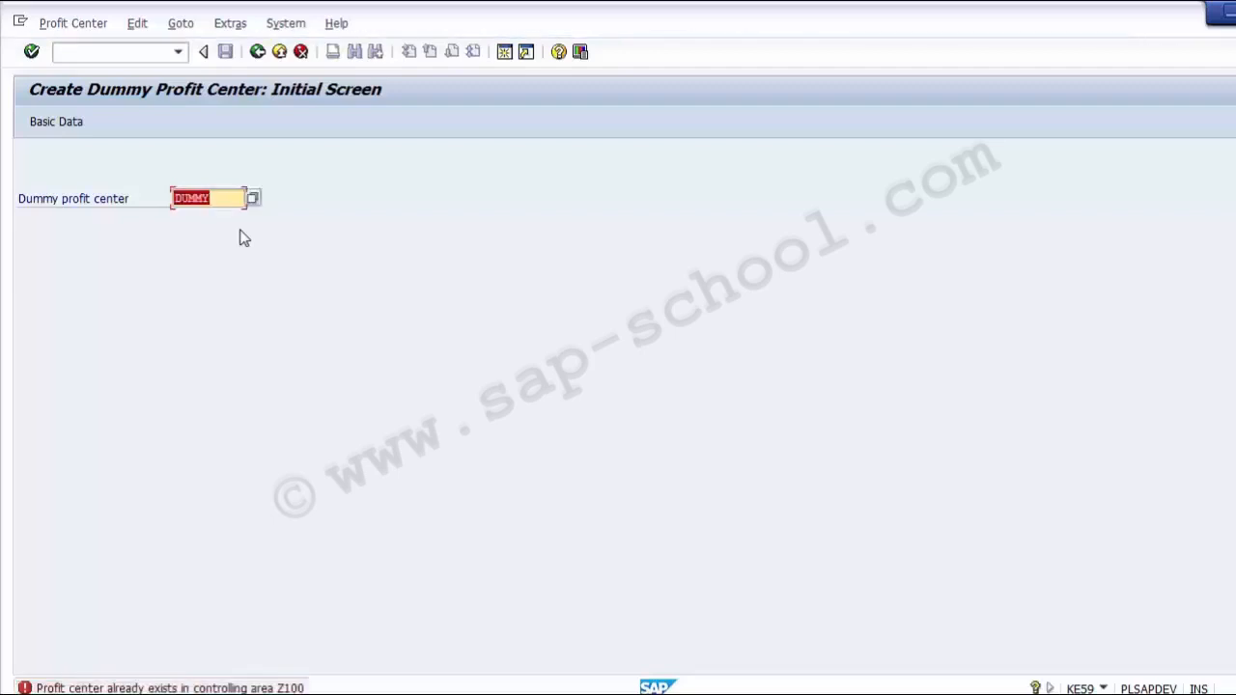
click(42, 122)
click(258, 52)
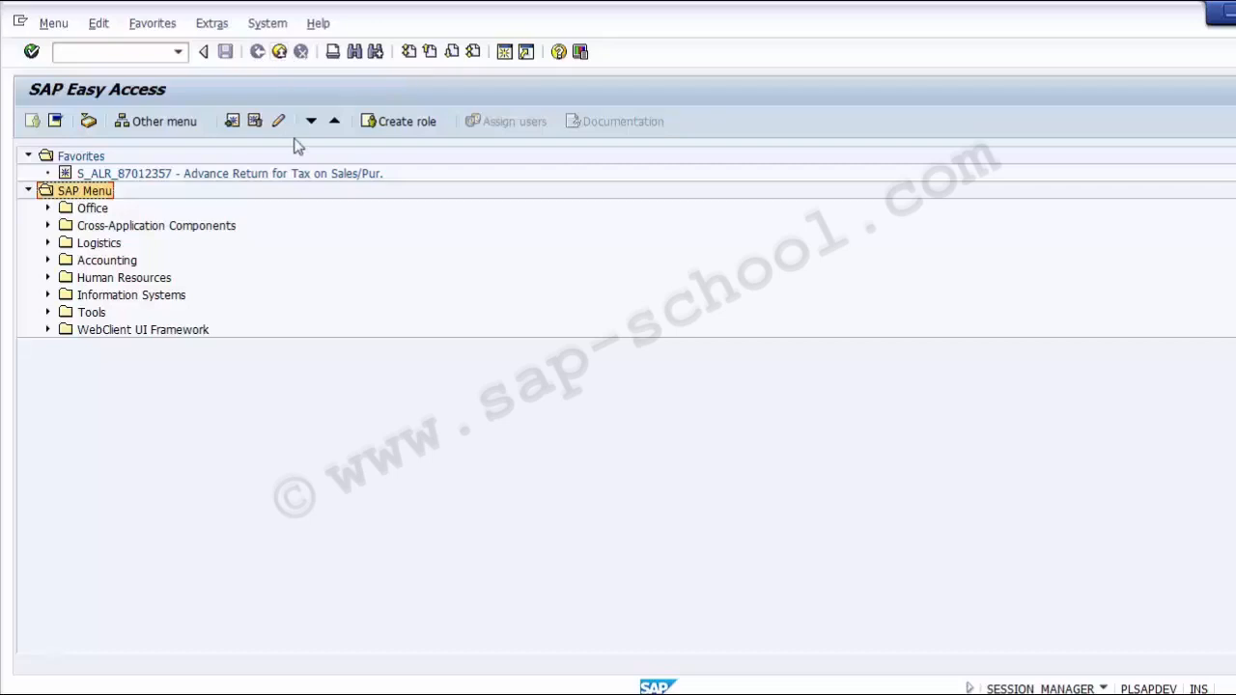
Switch to the PowerPoint presentation and advance to the Set Control Parameters for Actual Data slide.
click(458, 694)
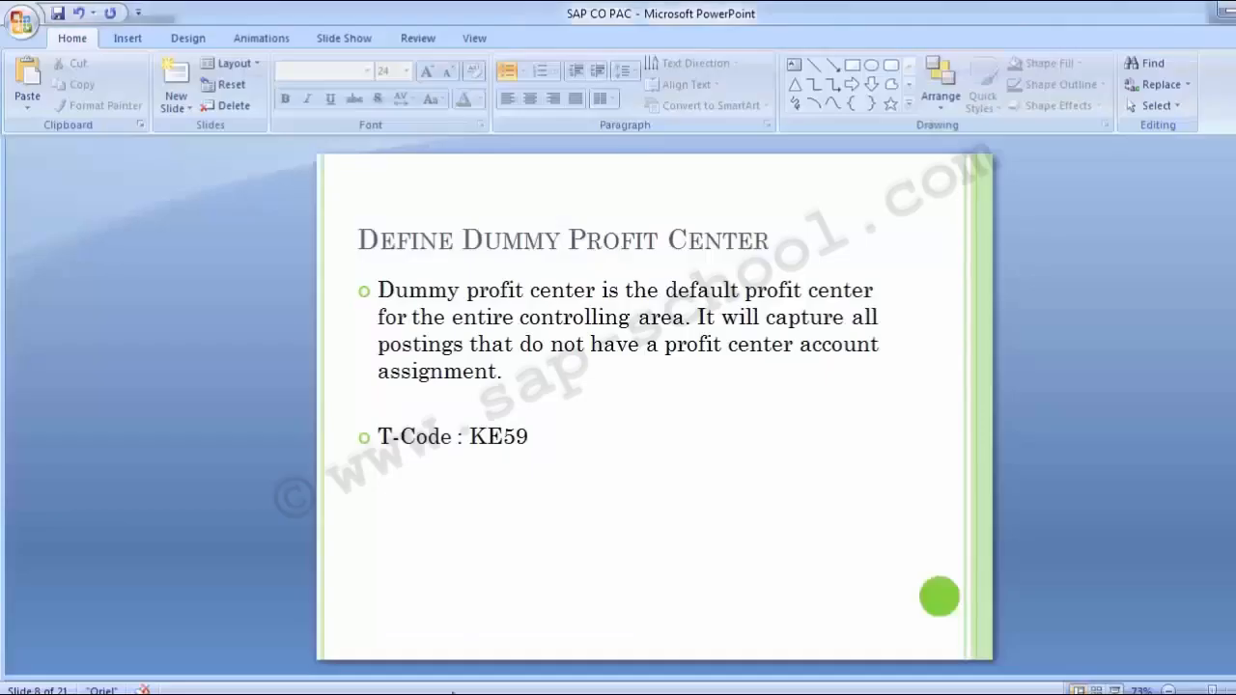
scroll(208, 364, down, 1)
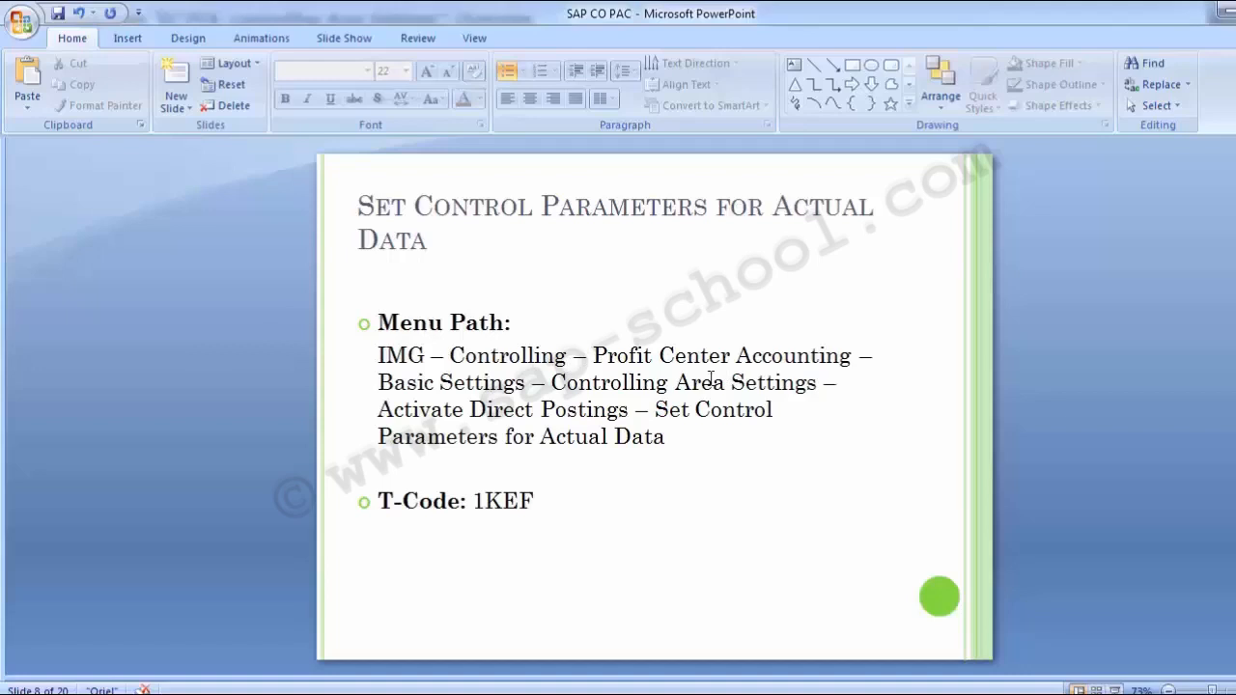
key(alt)
Switch to the SAP session showing the EC-PCA controlling area settings and return to the IMG structure.
mouse_move(566, 694)
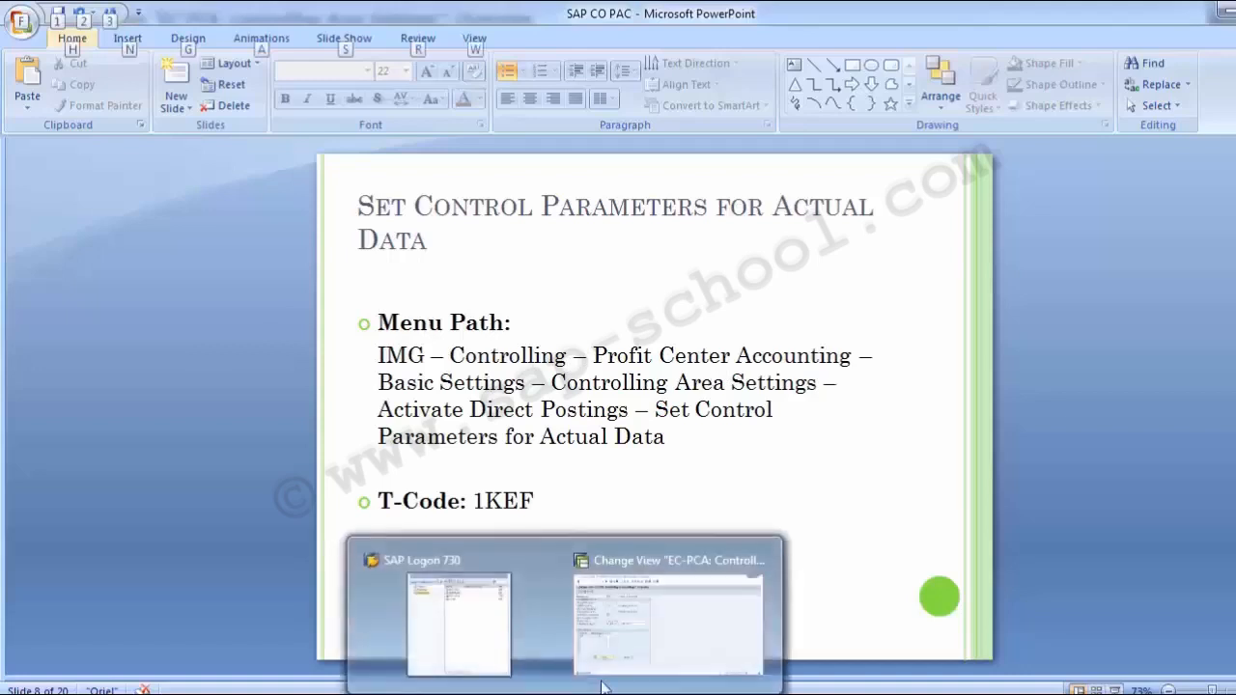
click(769, 590)
click(657, 638)
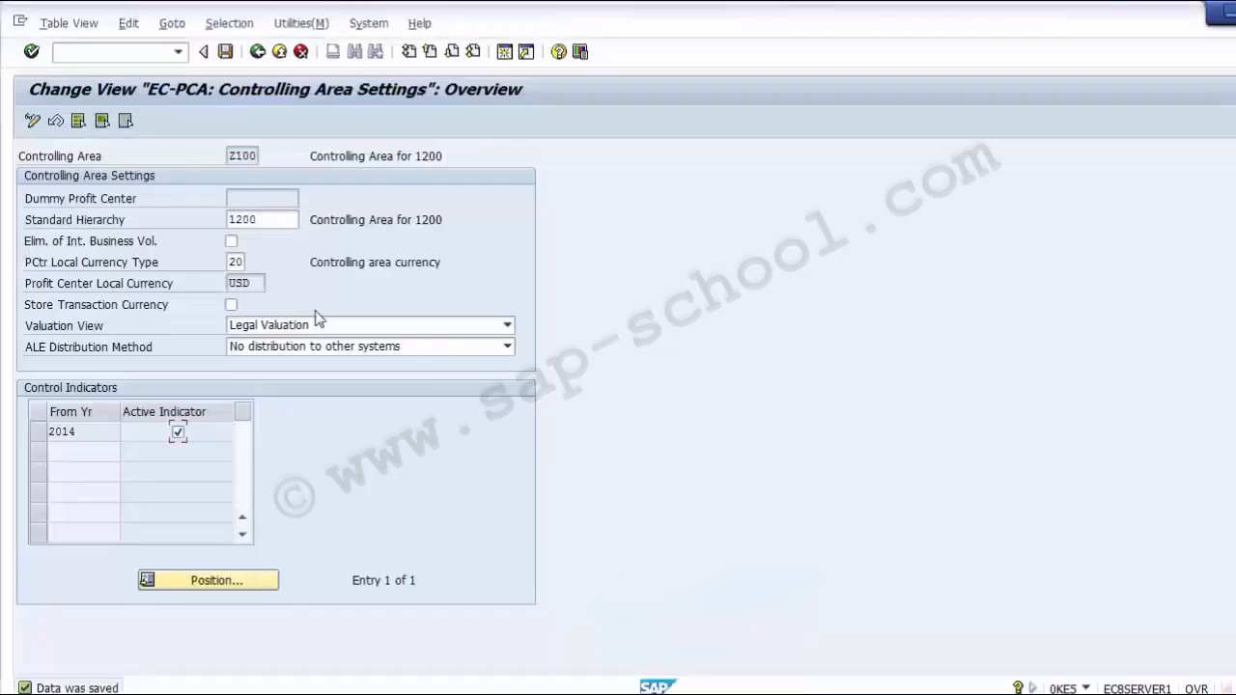
click(259, 53)
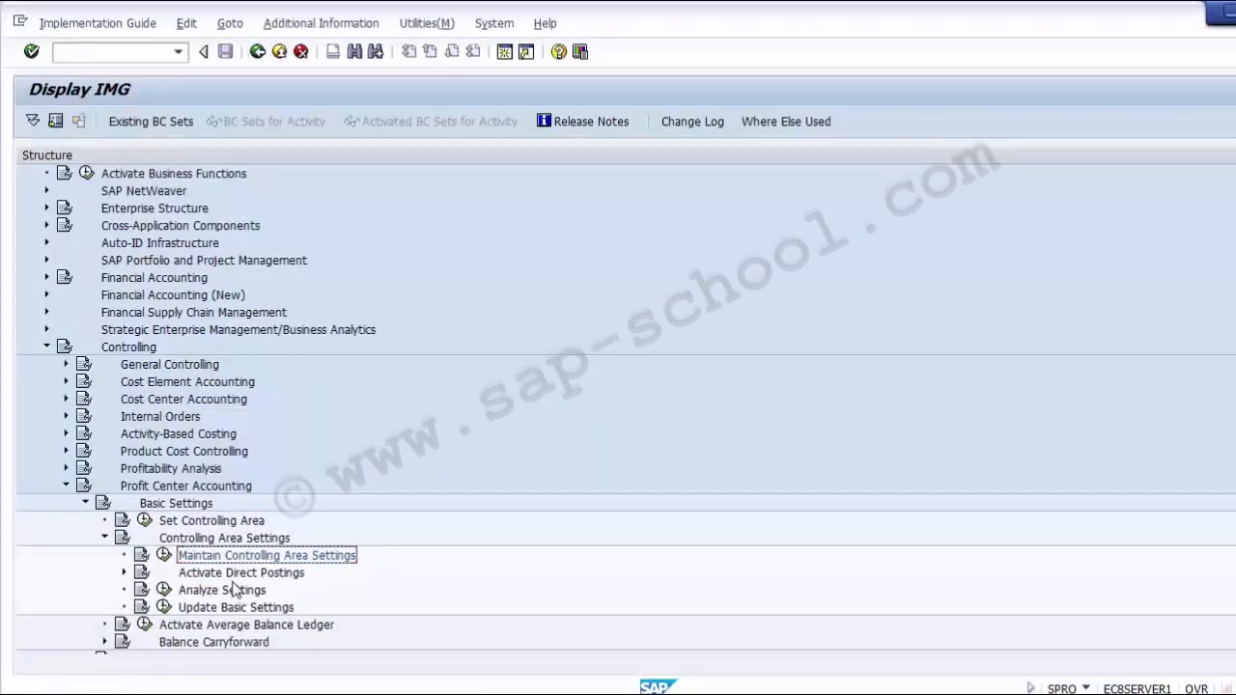
Compare the slide's menu path with the IMG structure down to Controlling Area Settings, keeping that node expanded.
key(alt+Tab)
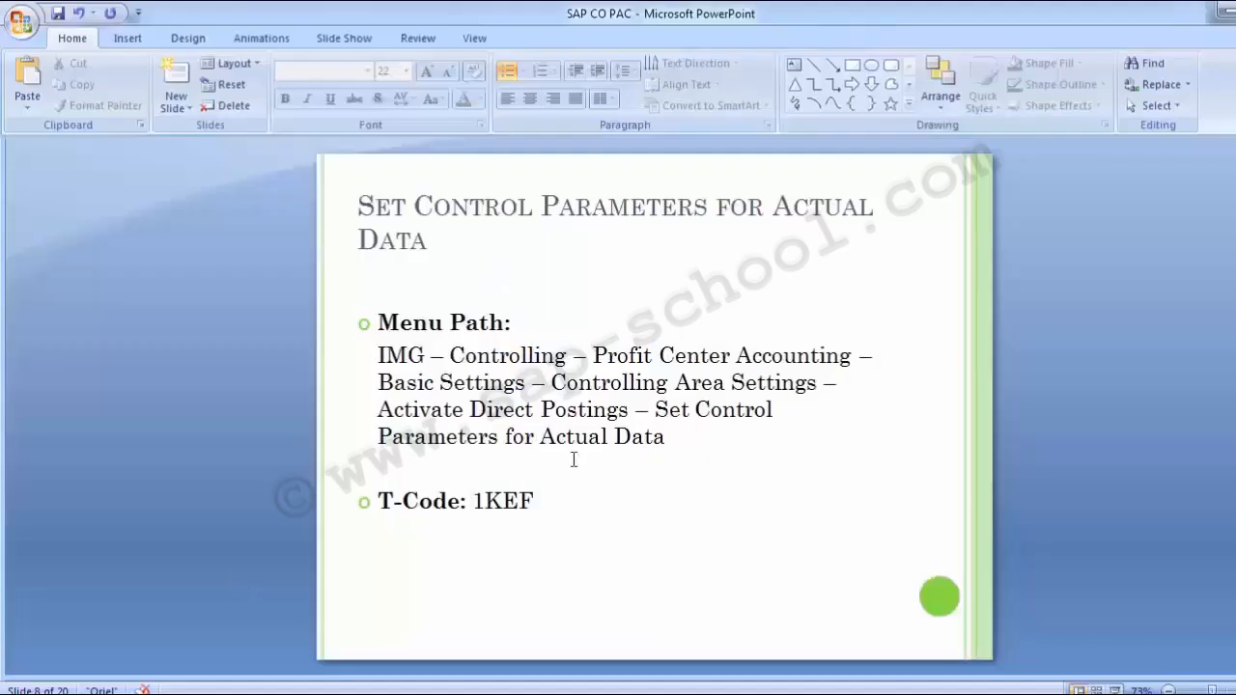
key(alt+Tab)
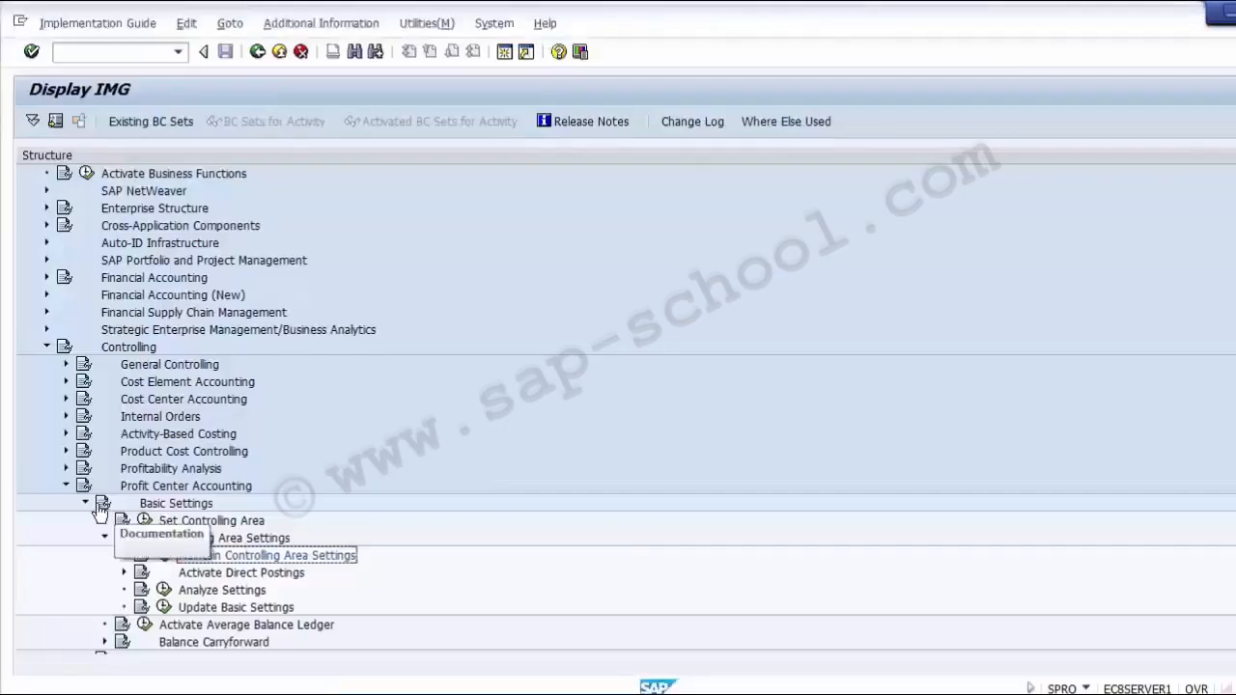
click(104, 538)
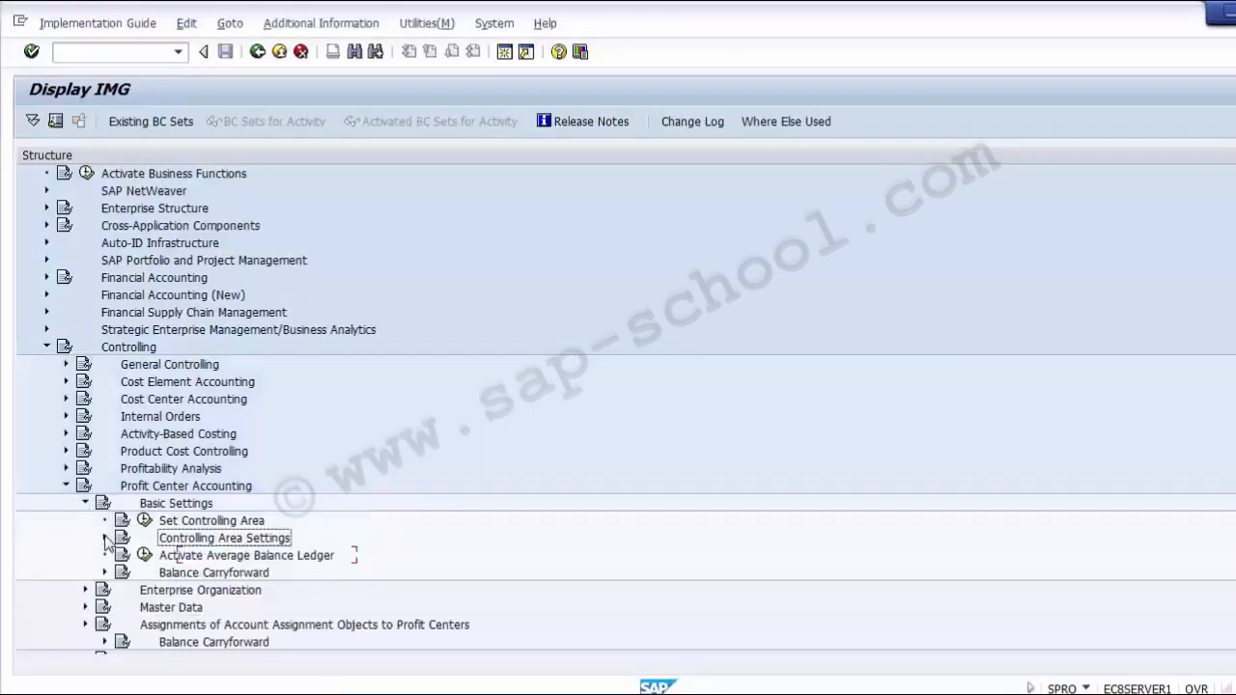
key(alt+Tab)
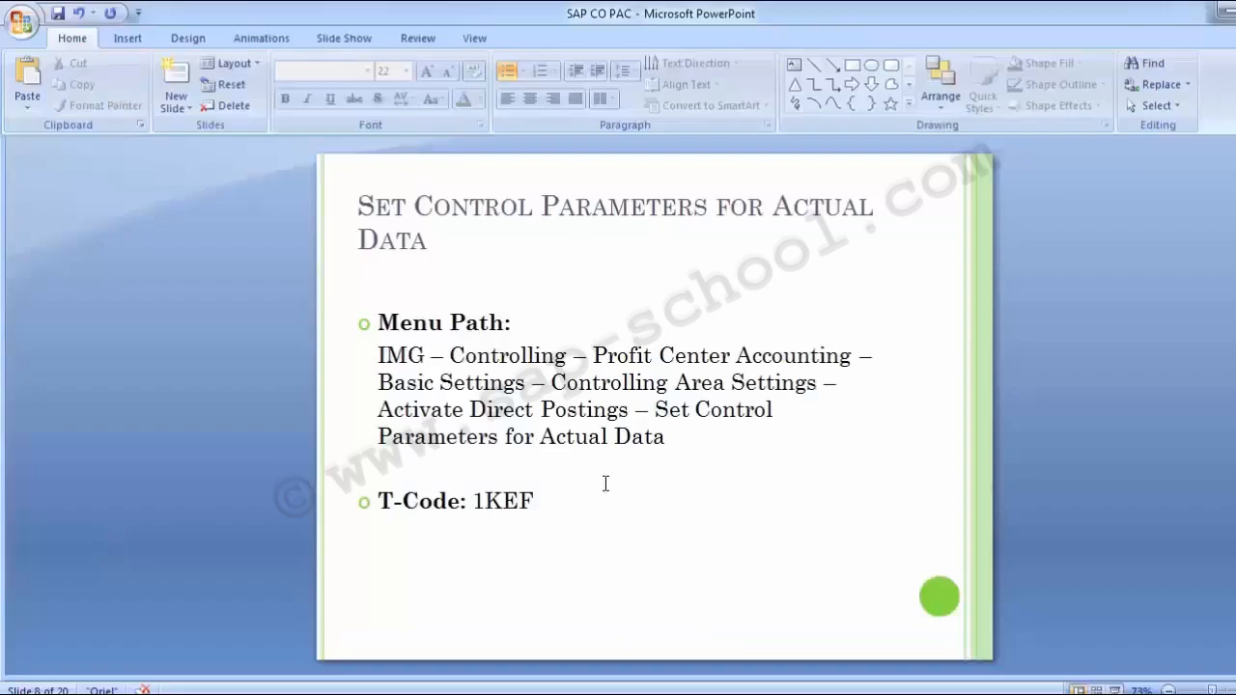
key(alt+Tab)
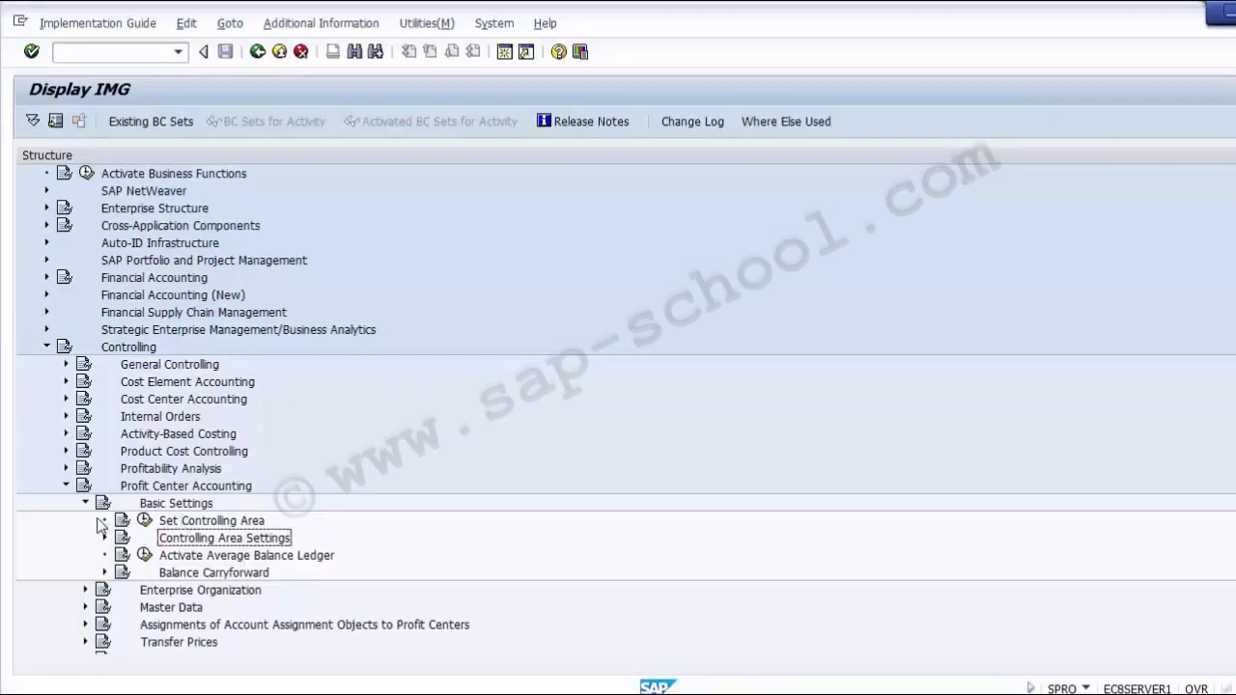
click(175, 505)
click(198, 541)
click(105, 538)
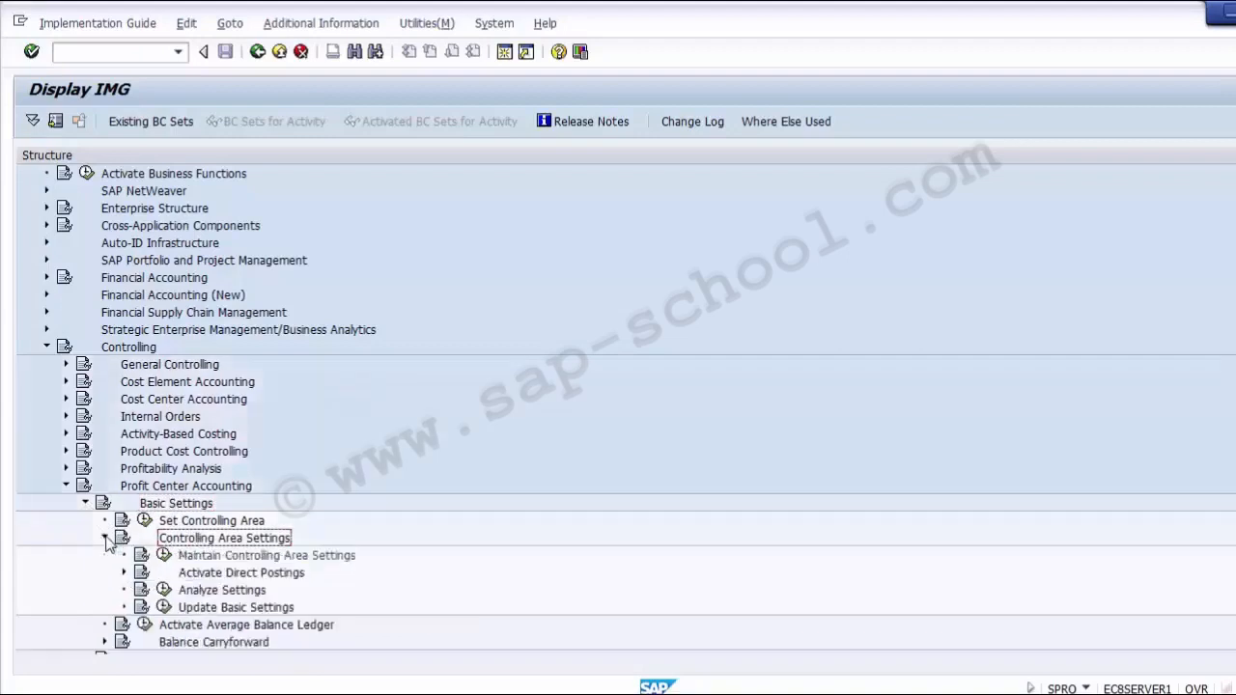
Expand Activate Direct Postings under Controlling Area Settings and select Set Control Parameters for Actual Data.
click(242, 574)
key(alt+Tab)
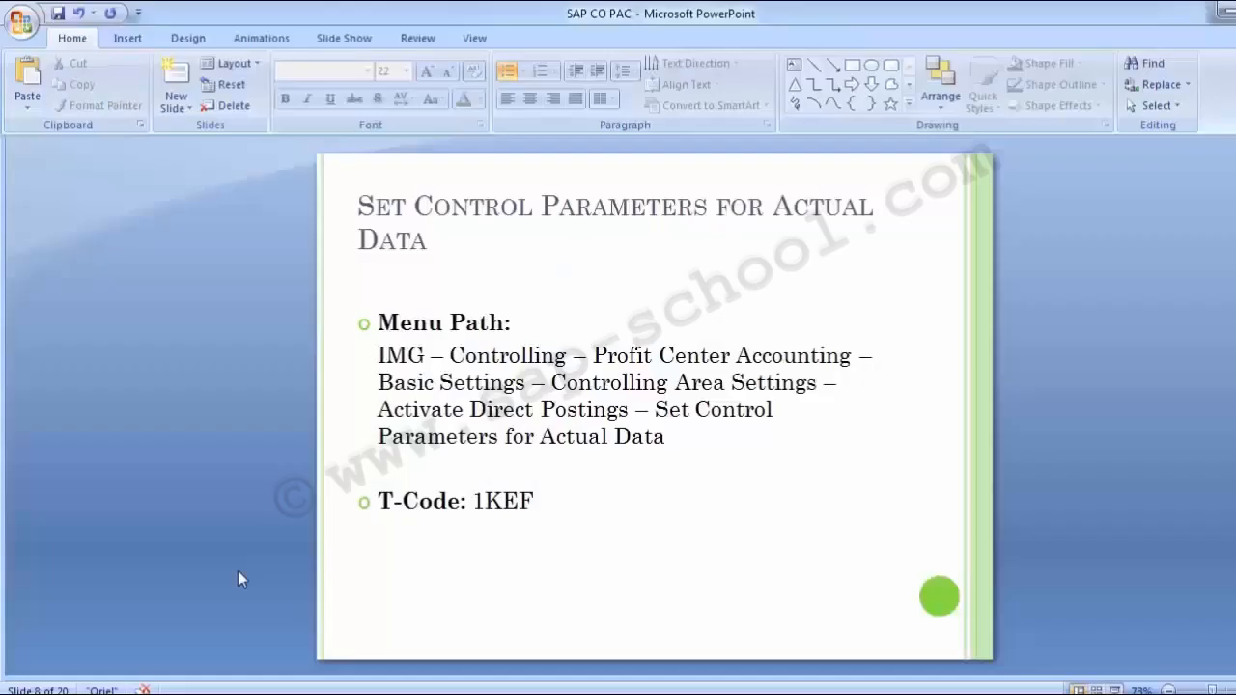
key(alt+Tab)
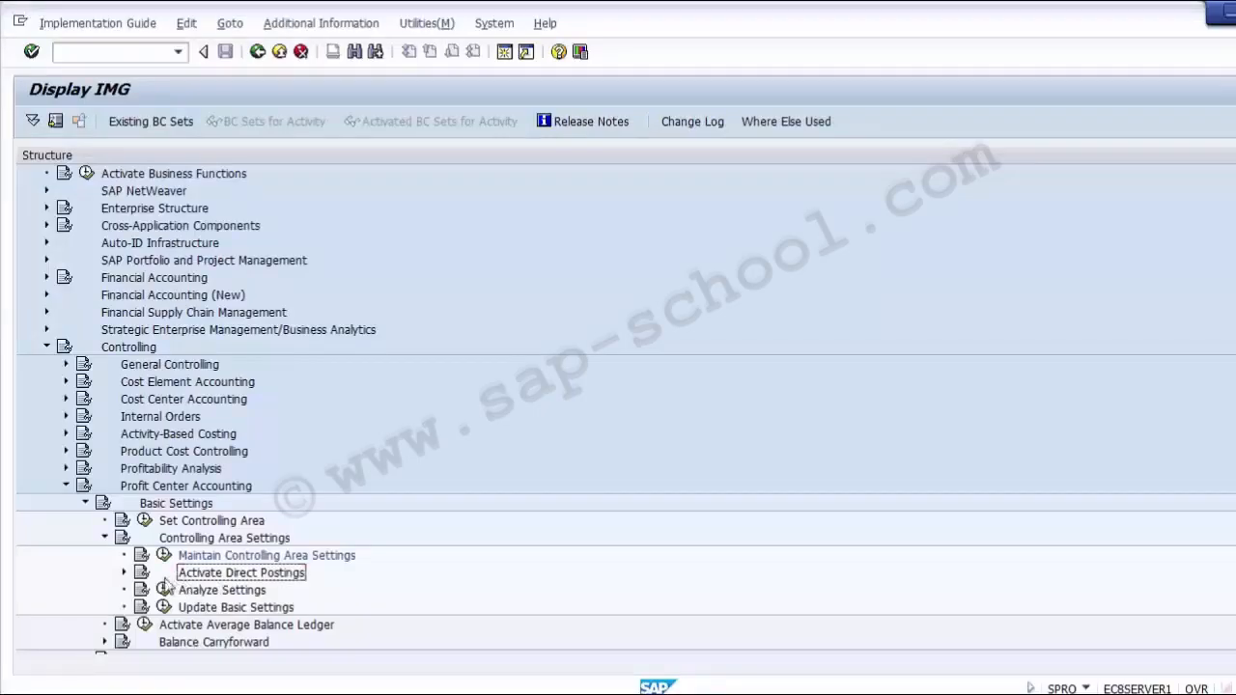
click(125, 572)
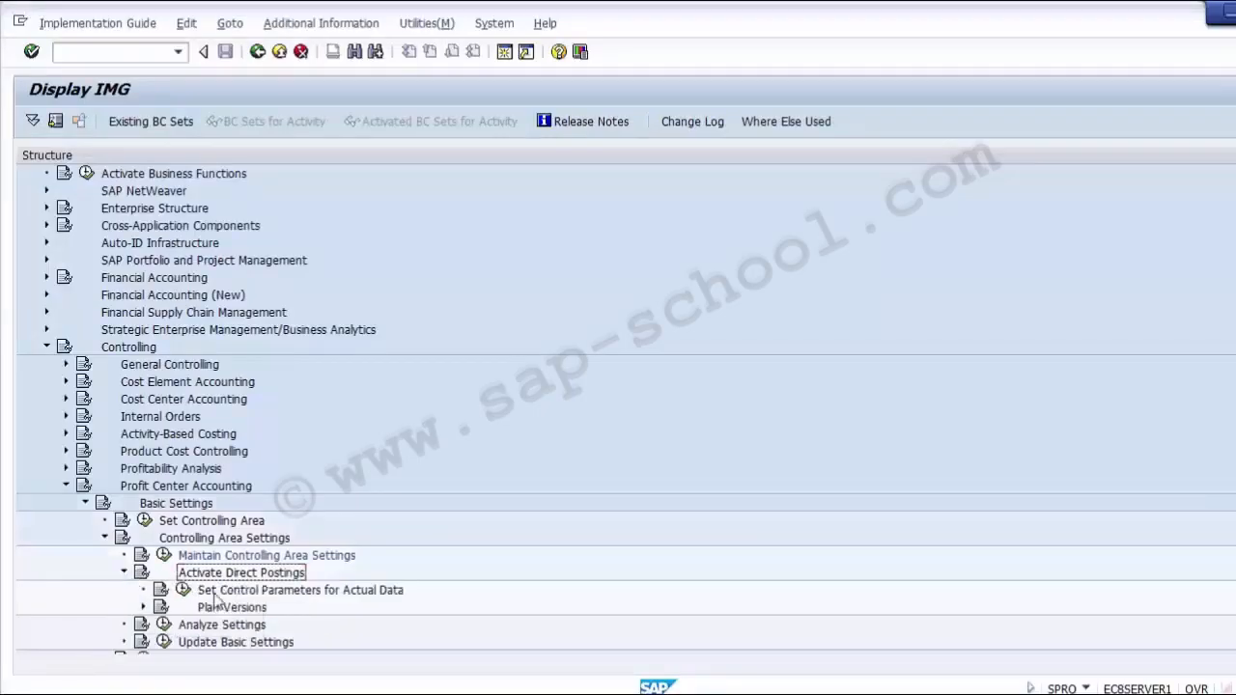
click(251, 596)
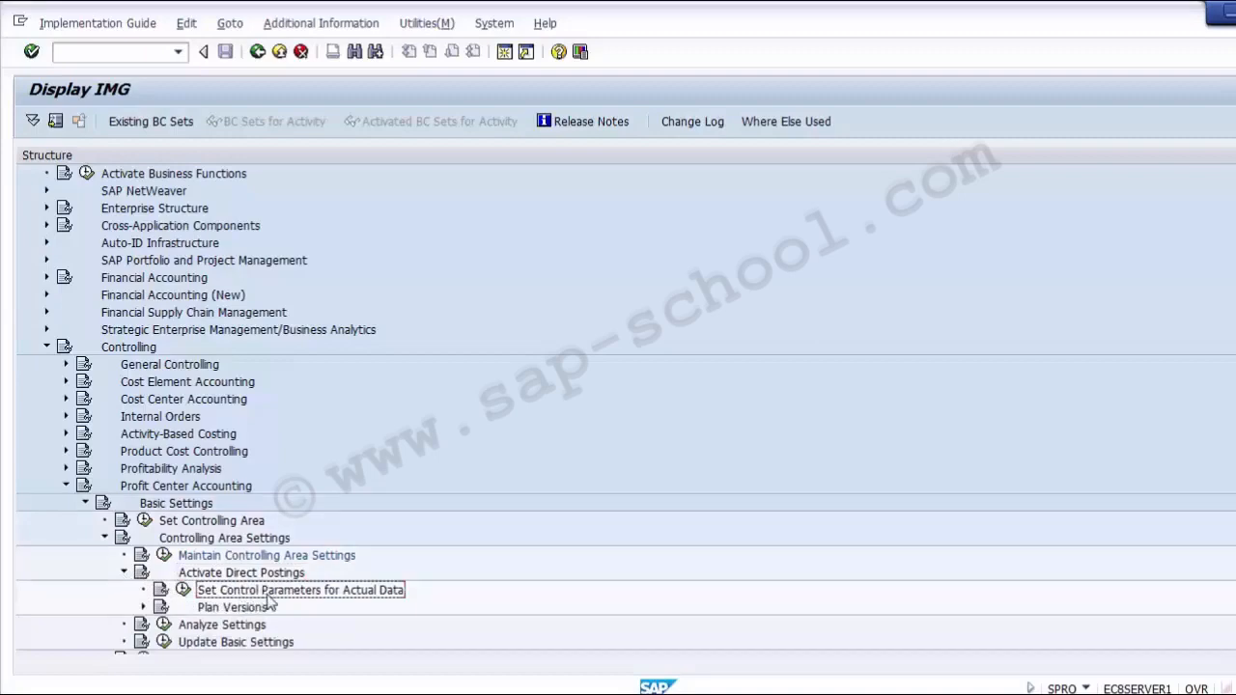
Recheck the slide and trace the IMG path from Profit Center Accounting to Set Control Parameters for Actual Data.
key(alt+Tab)
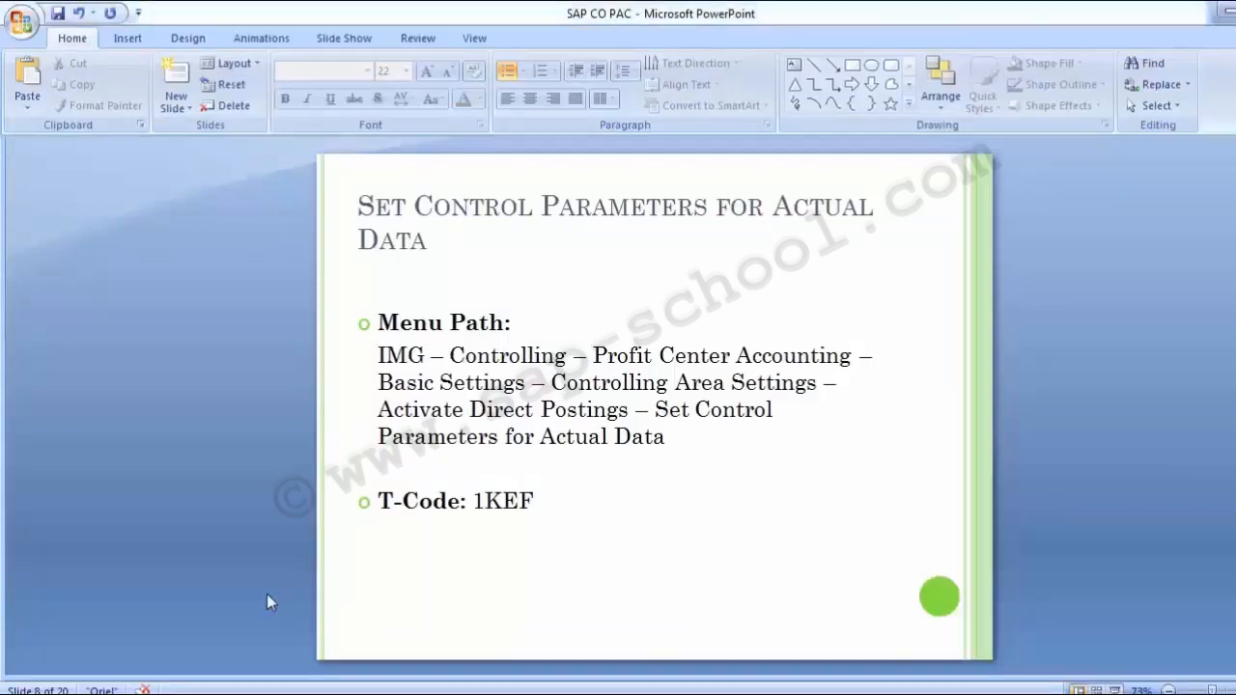
key(alt+Tab)
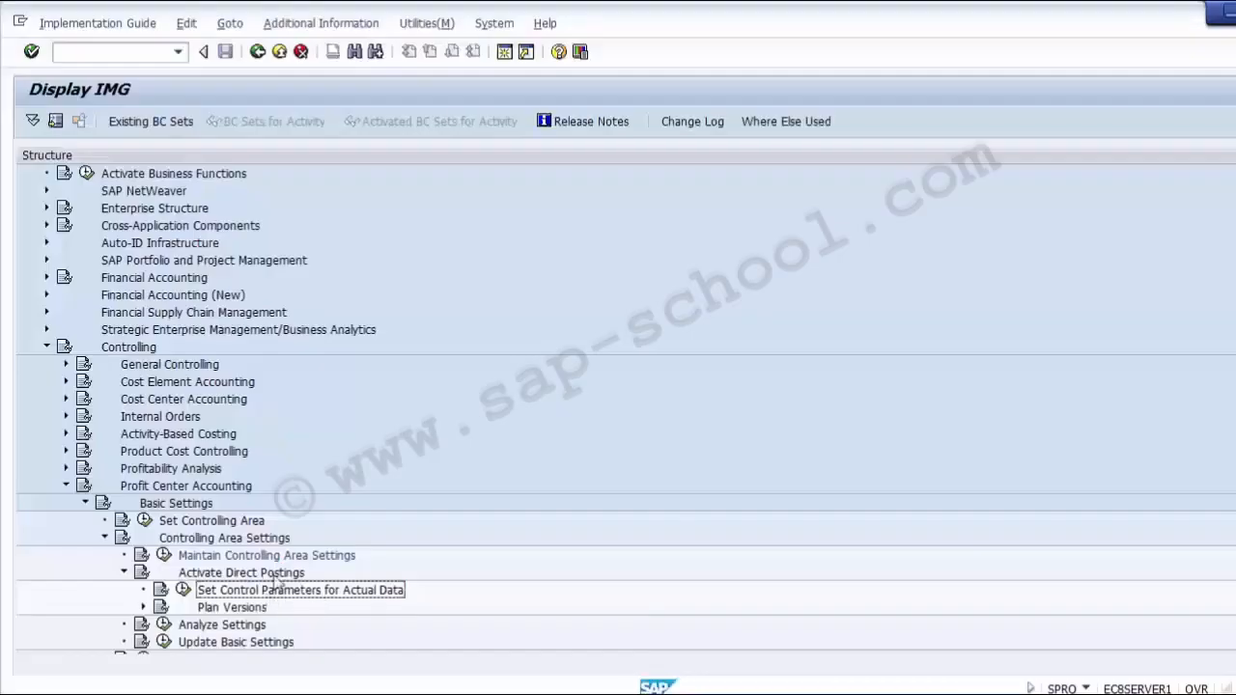
click(155, 487)
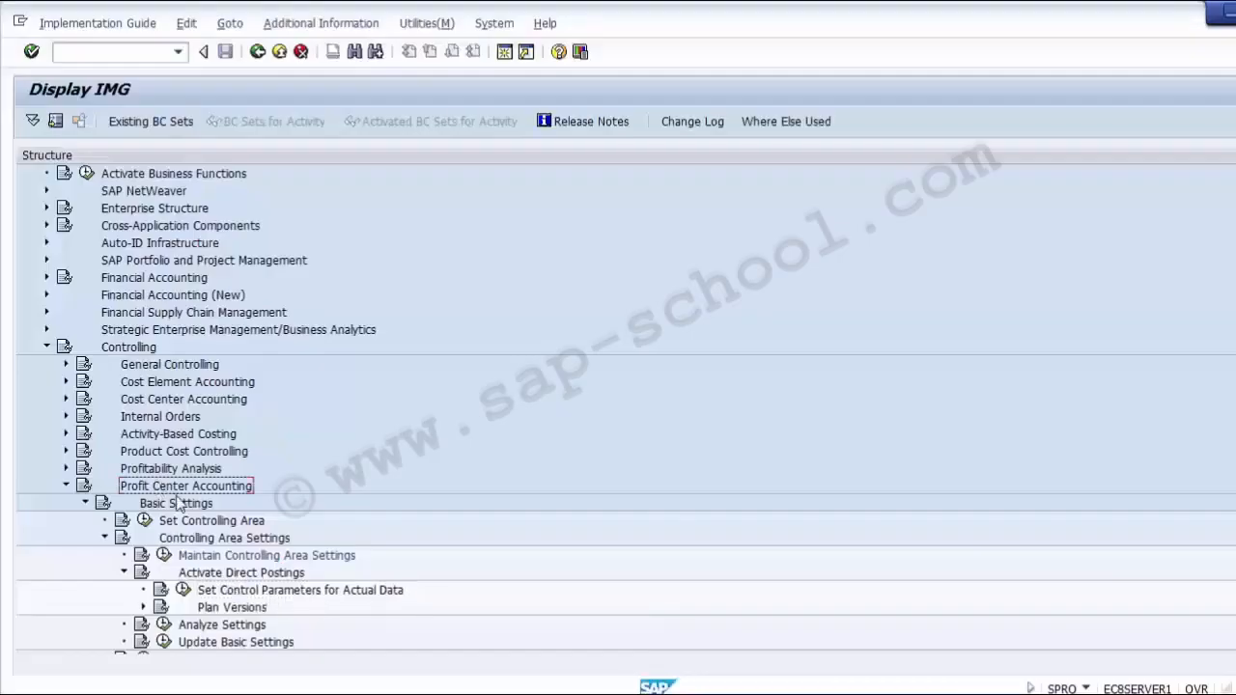
click(175, 504)
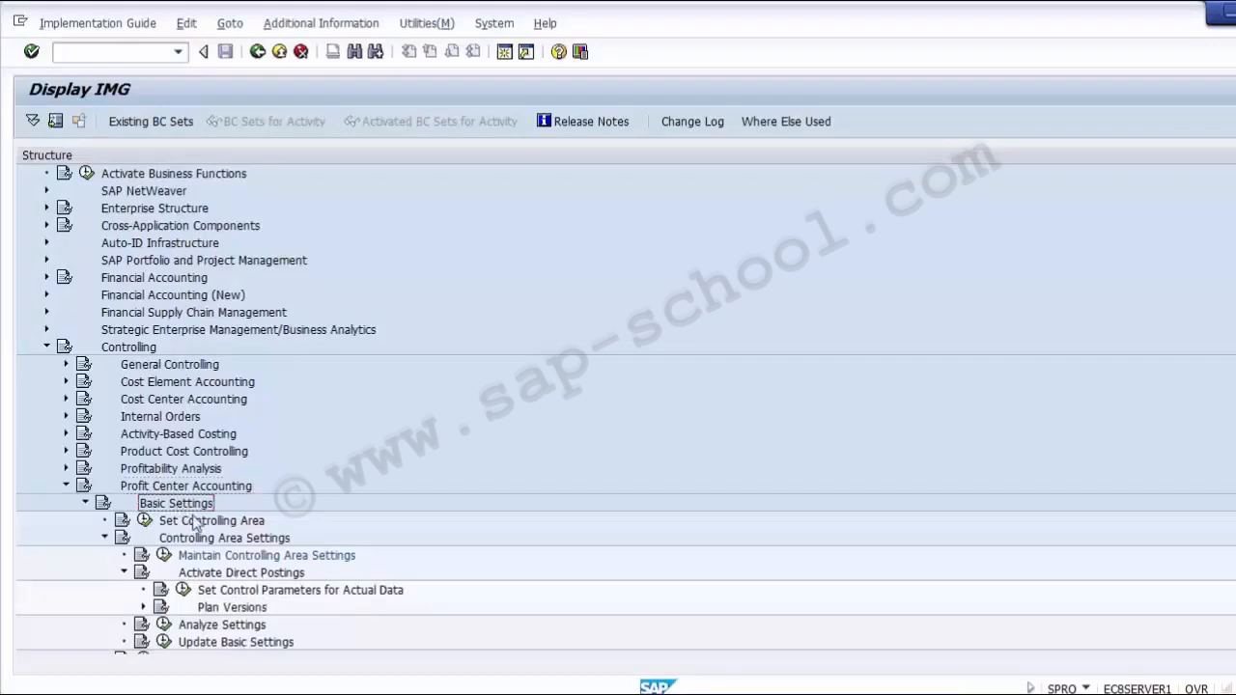
click(223, 541)
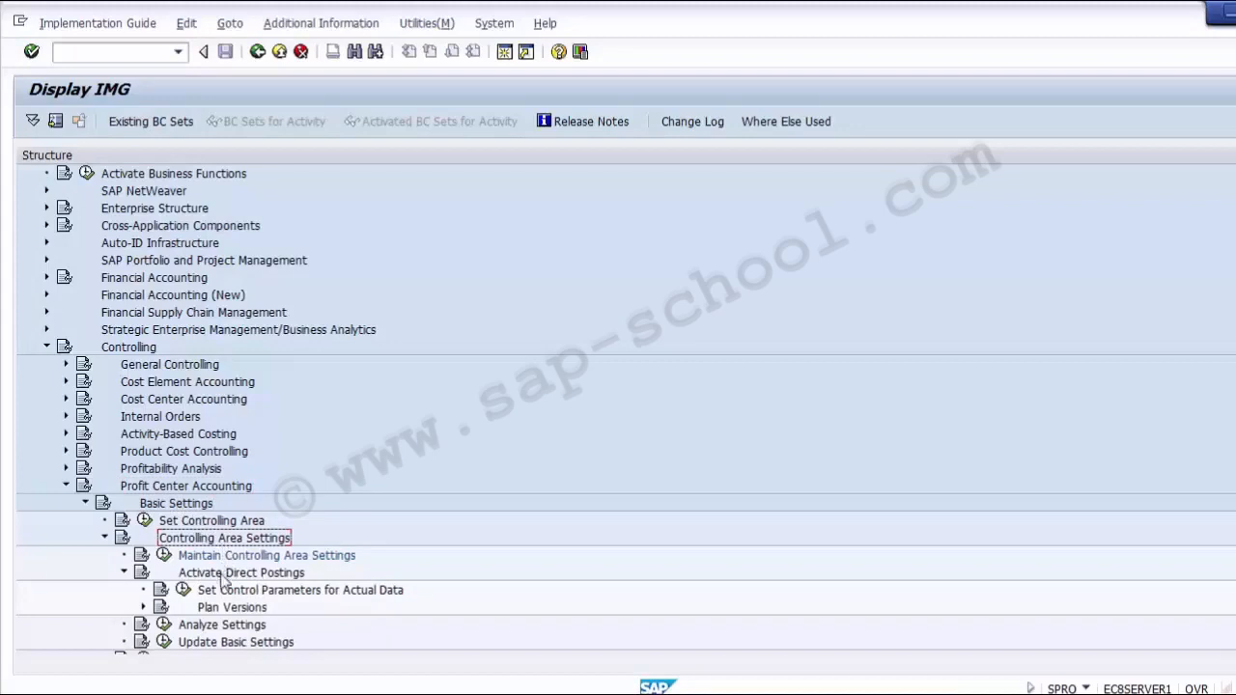
click(224, 575)
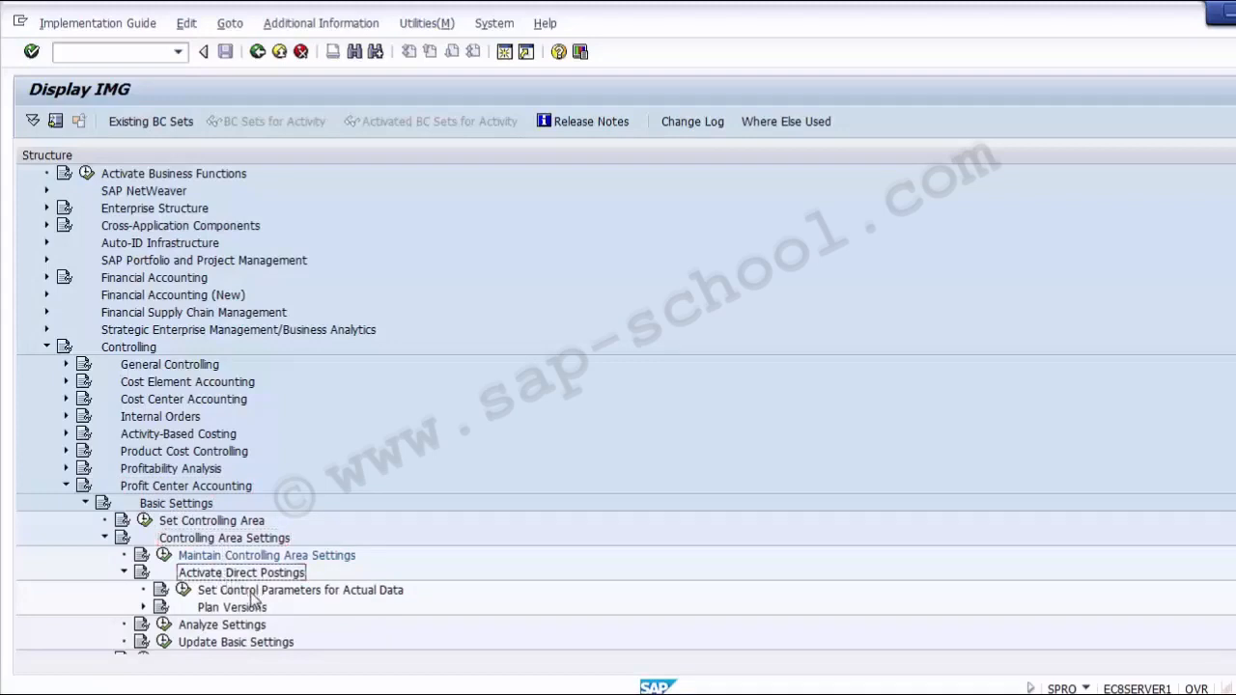
click(255, 592)
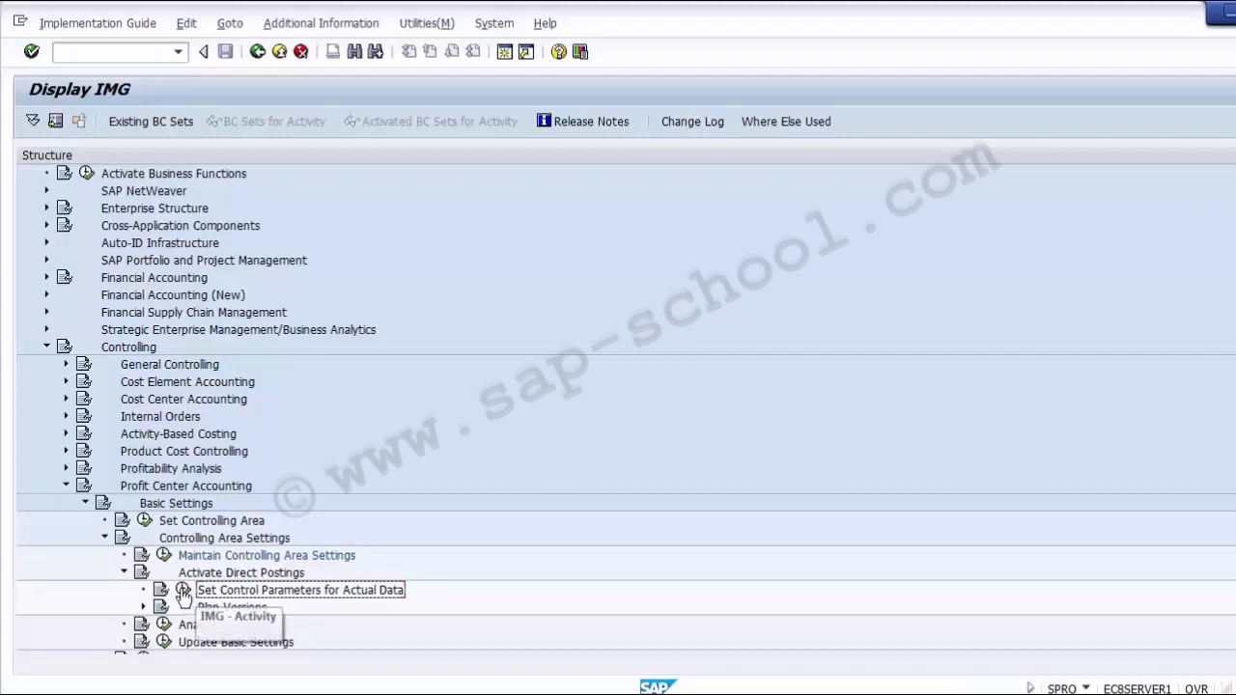
Run Set Control Parameters for Actual Data, start new entries and check the controlling area.
click(183, 591)
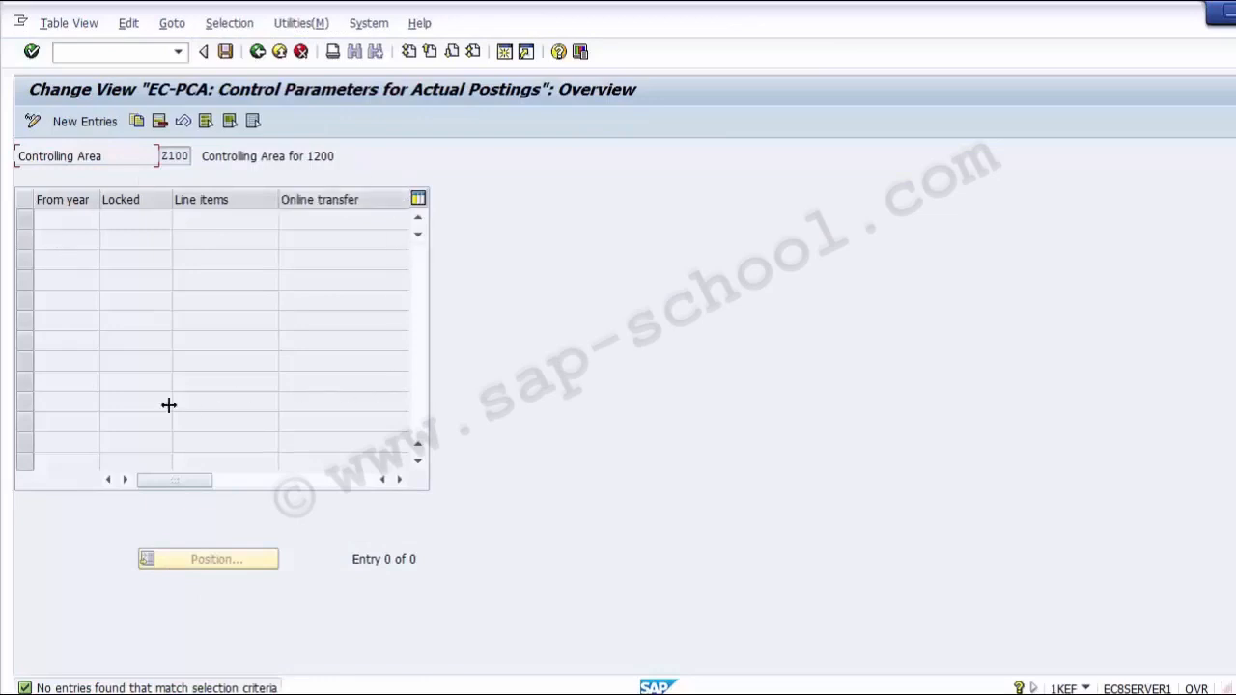
click(75, 123)
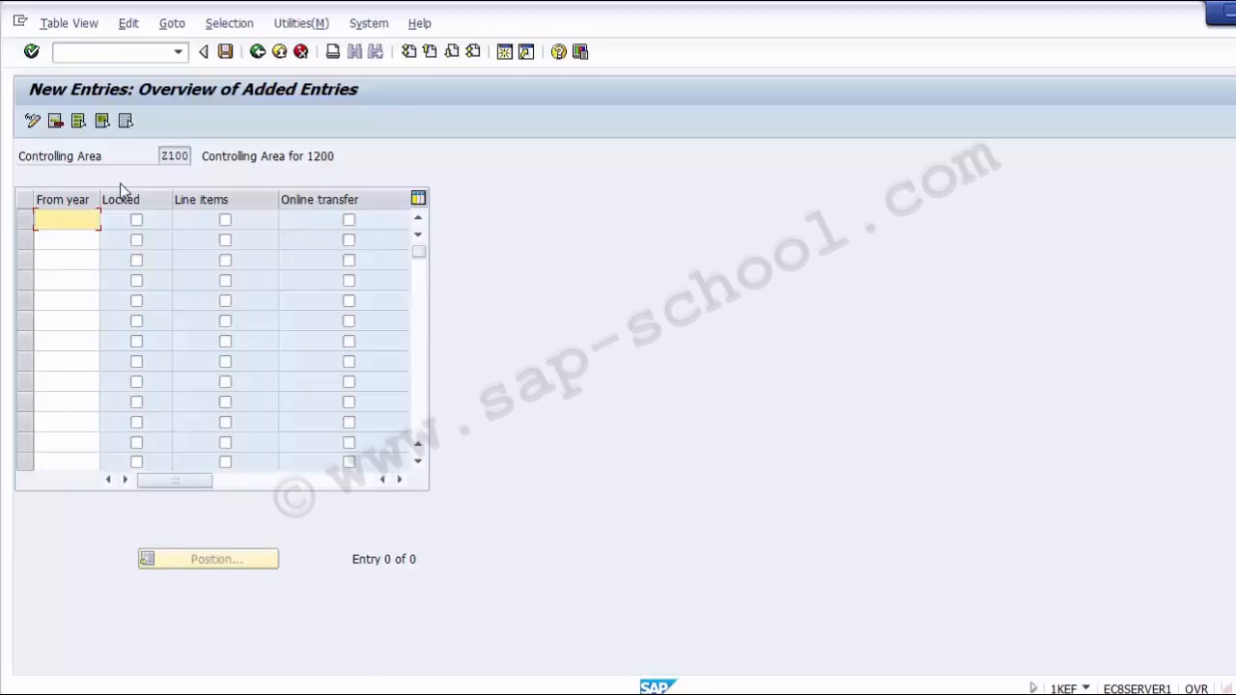
click(165, 155)
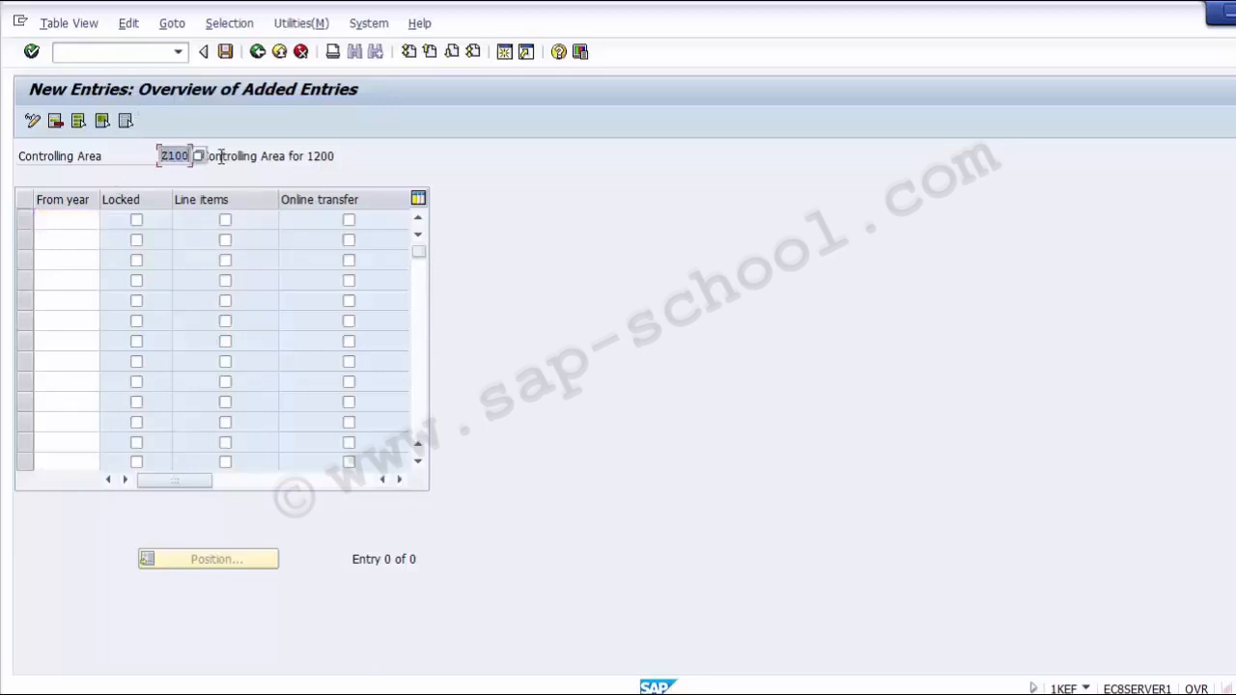
Enter an actual-data control record from year 2014 for controlling area Z100 with Line items and Online transfer enabled.
click(93, 161)
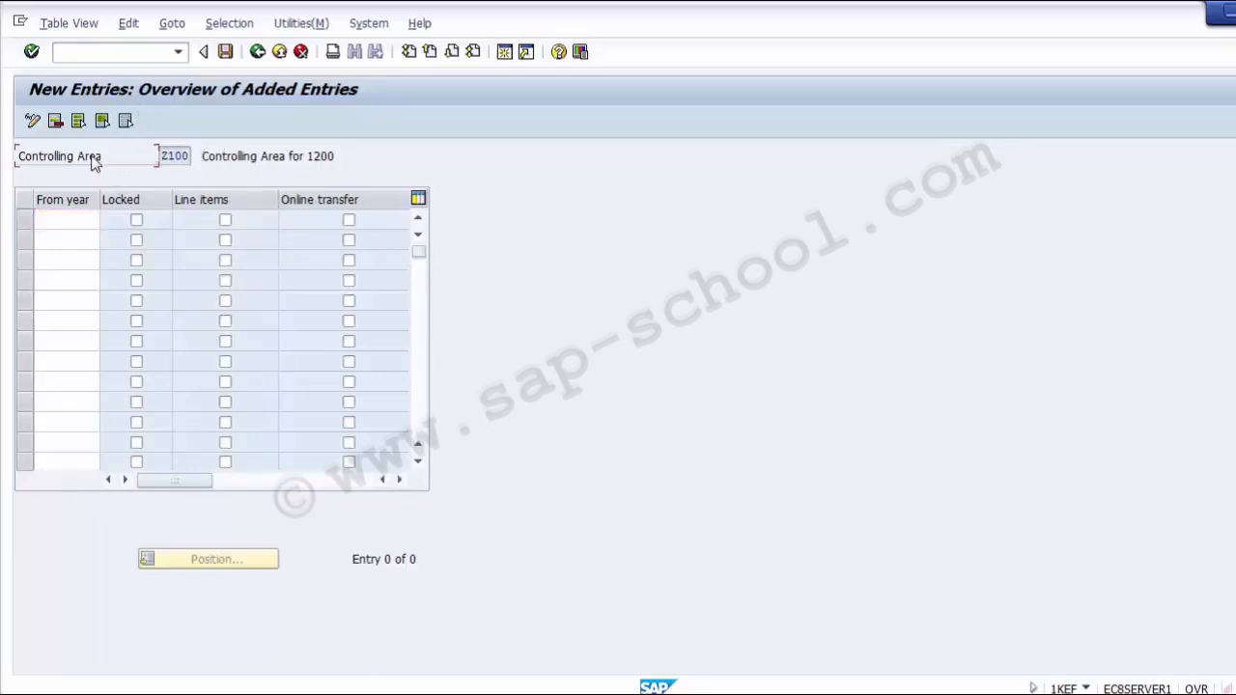
click(61, 217)
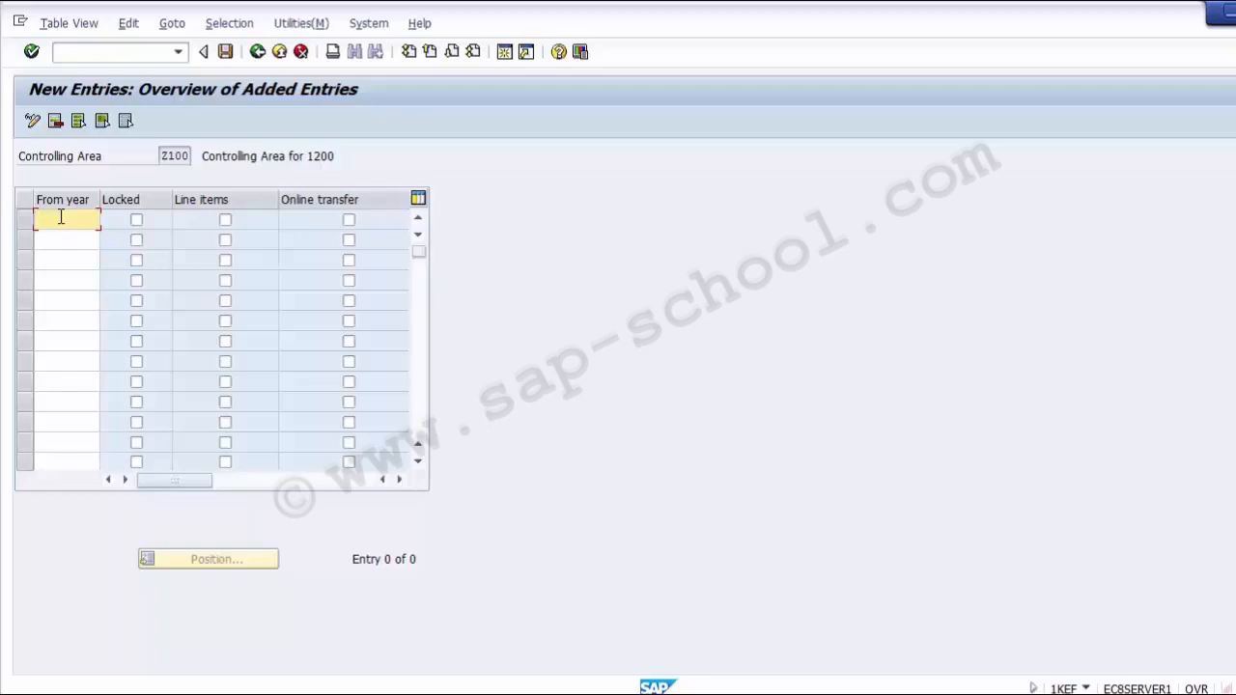
text(2014)
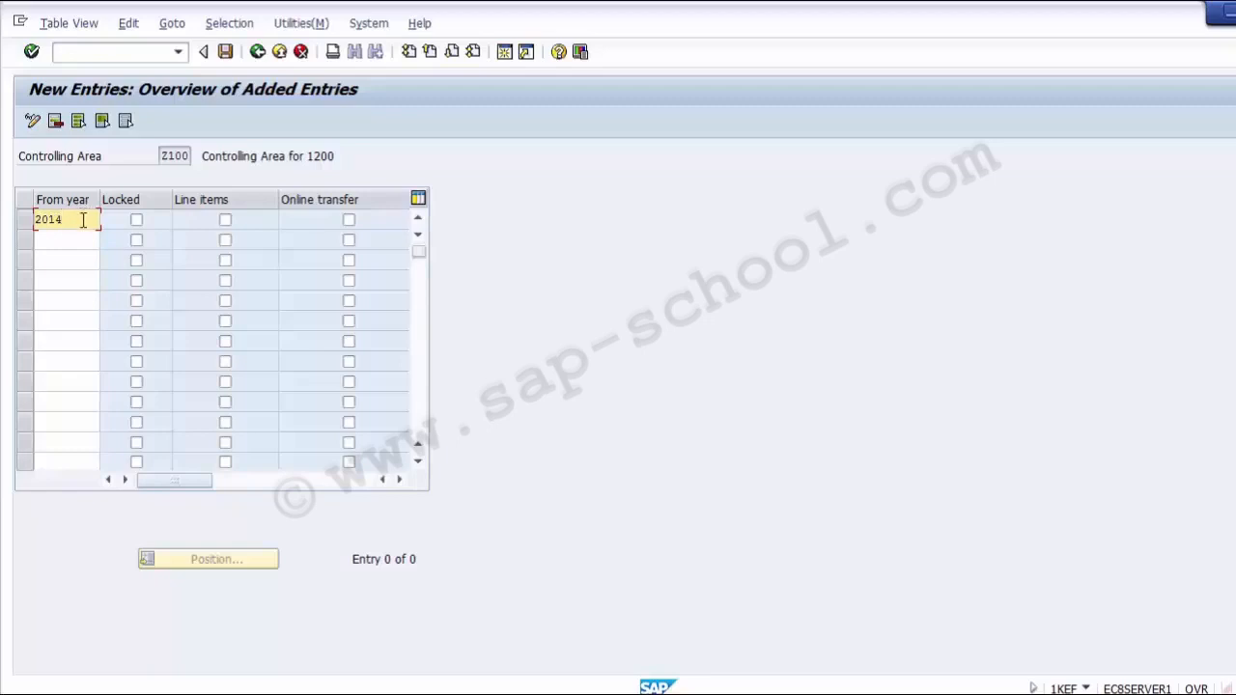
click(137, 220)
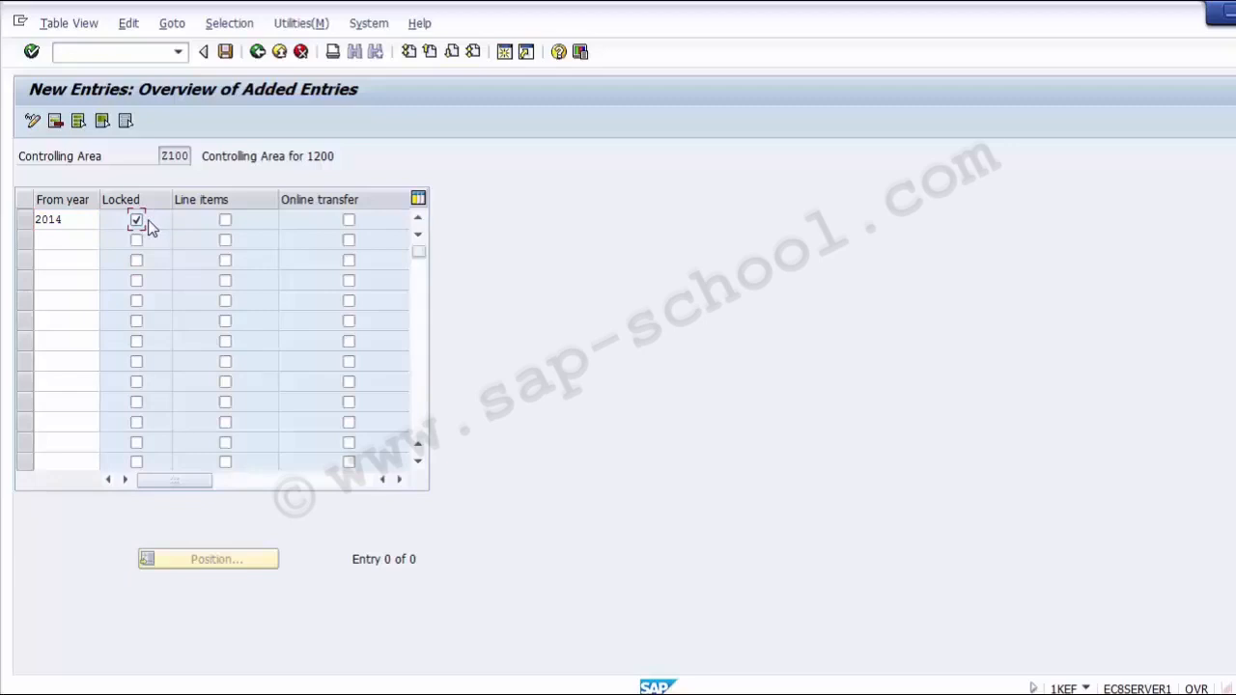
click(150, 227)
click(225, 221)
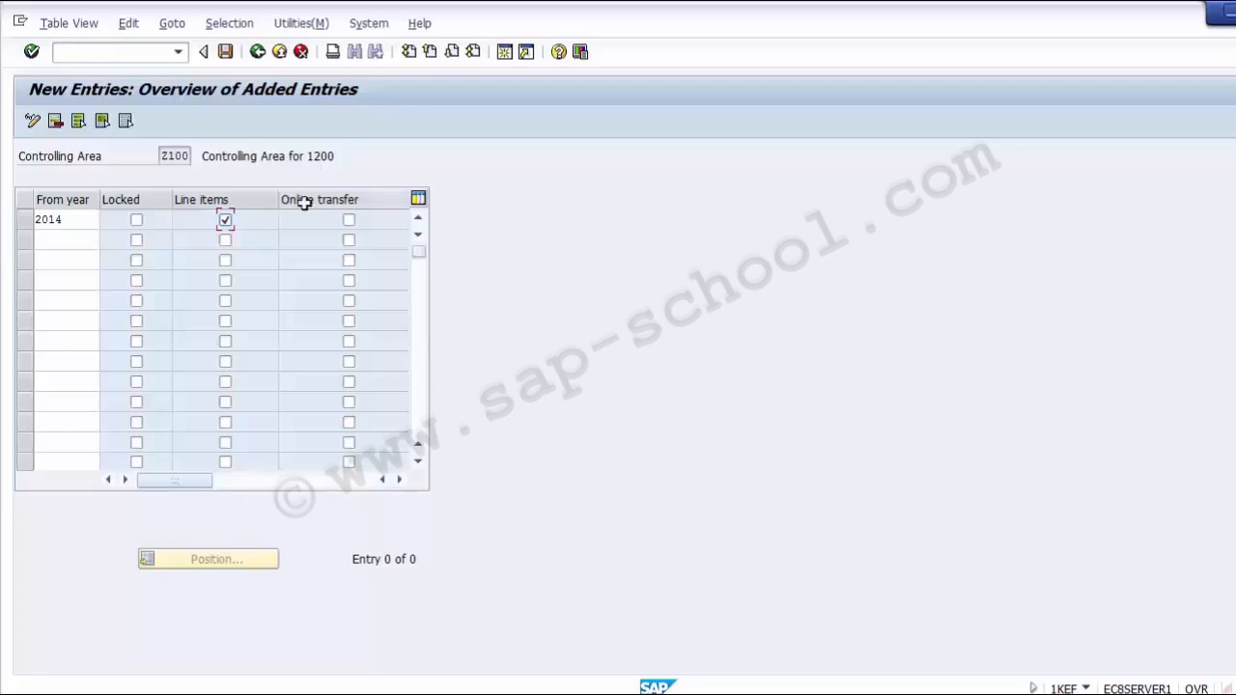
click(348, 221)
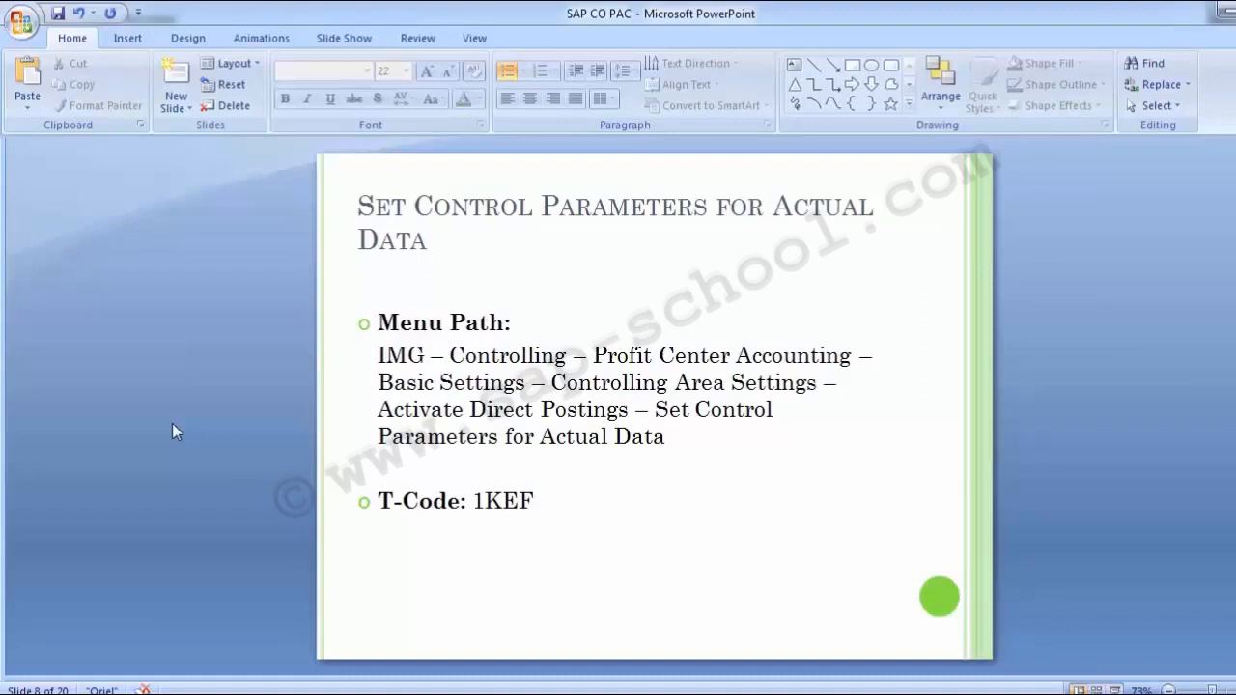
Advance the PowerPoint deck to the Maintain Plan Versions slide, read its menu path and return to SAP.
key(Page_Down)
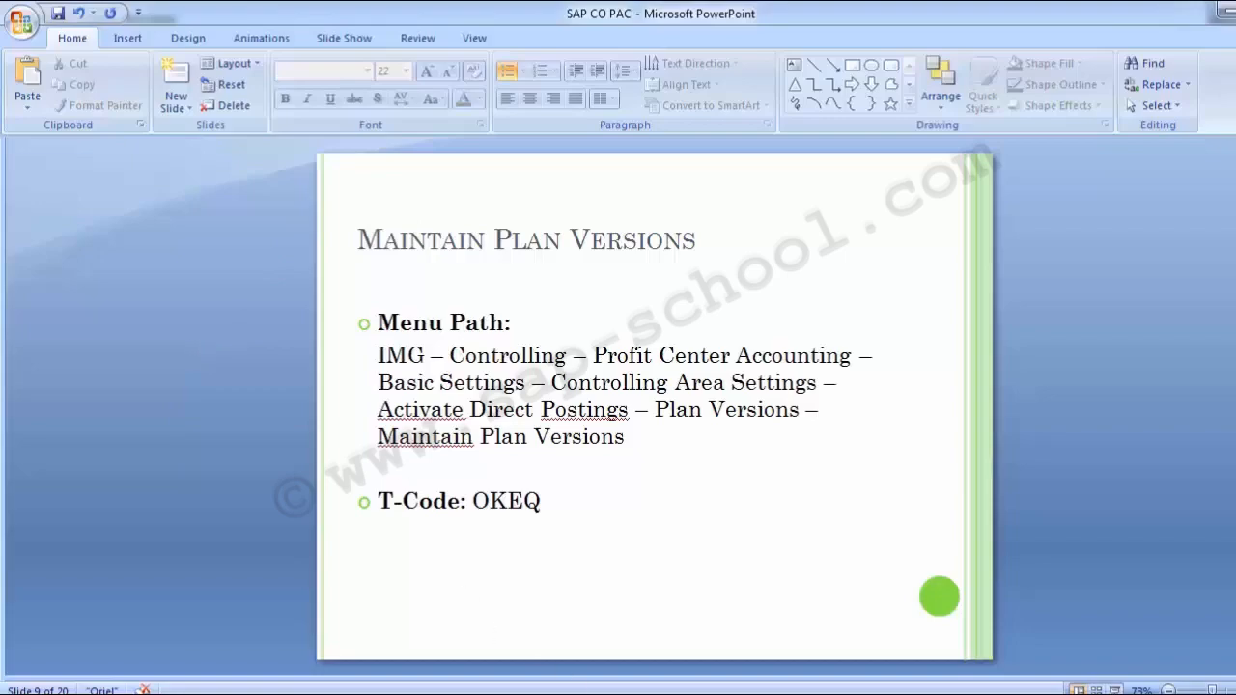
mouse_move(565, 694)
click(850, 629)
key(alt+Tab)
Open the SAP Reference IMG through transaction SPRO.
click(95, 55)
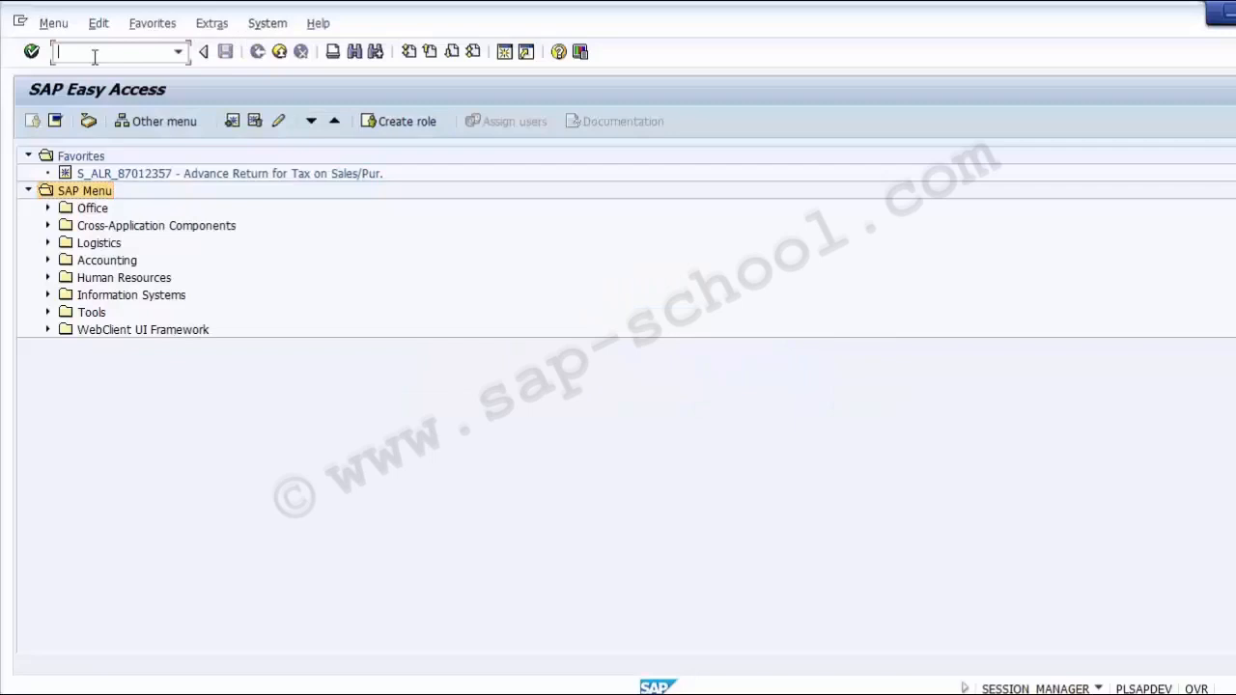
text(SPRO)
key(Return)
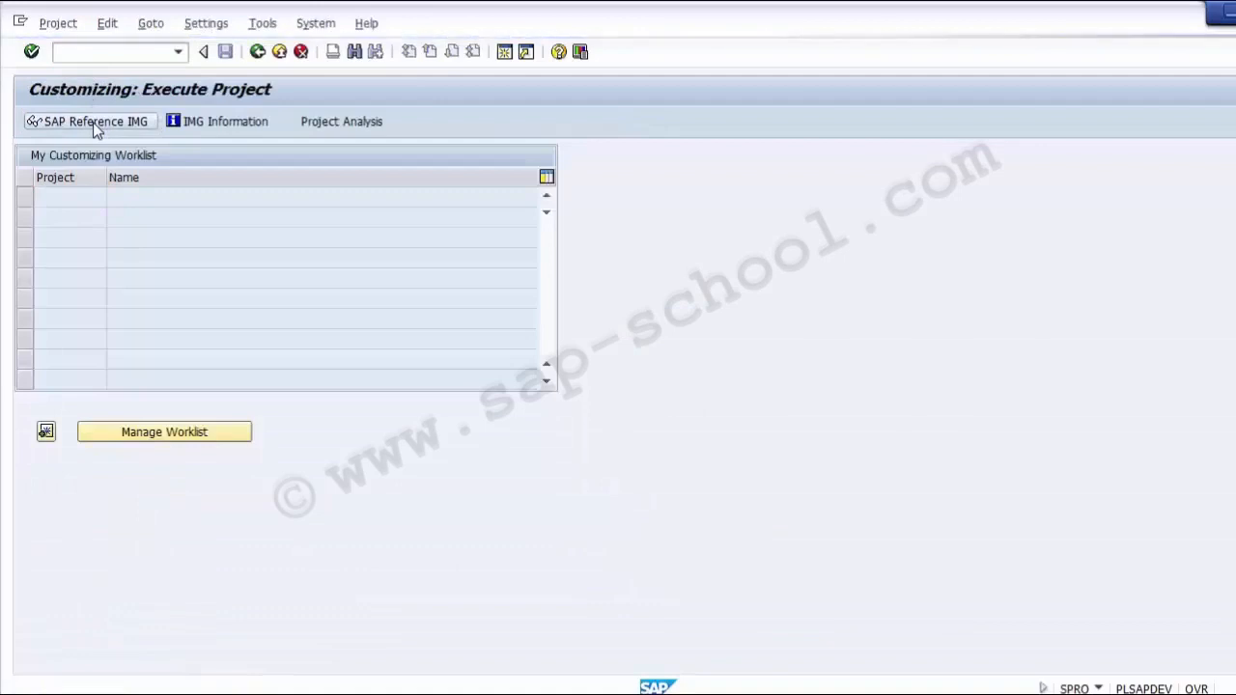
click(95, 122)
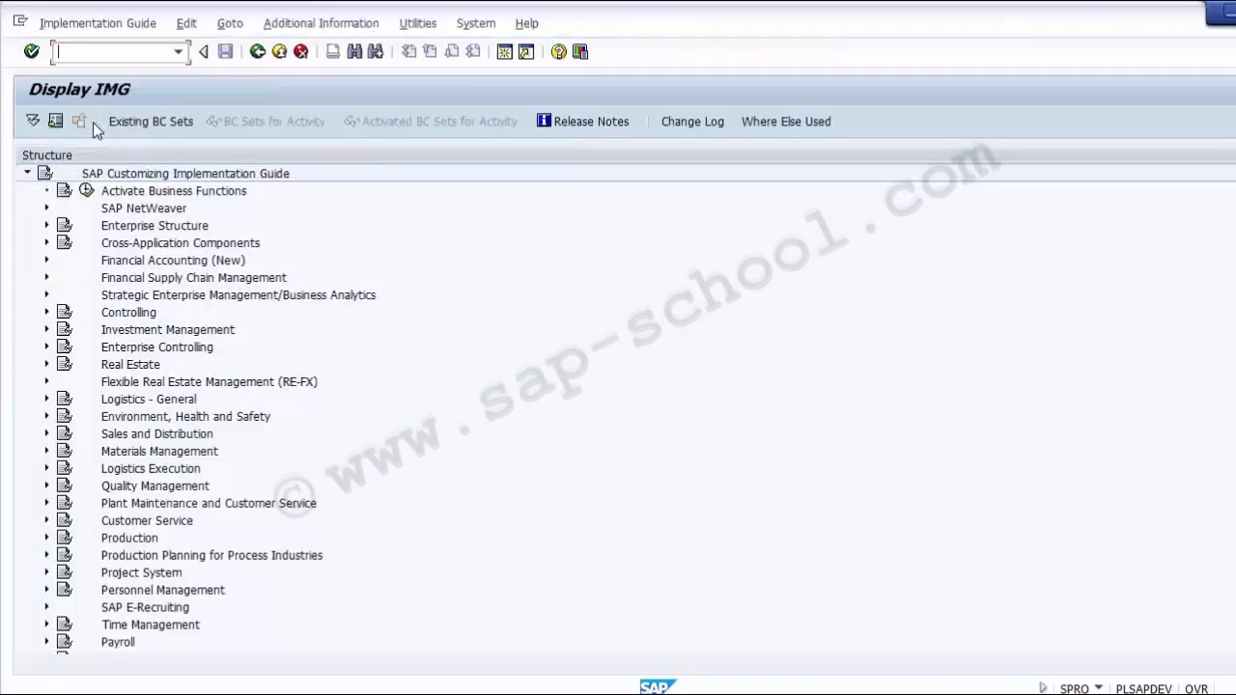
Expand the IMG structure through Controlling and Profit Center Accounting down to the contents of Basic Settings.
click(128, 313)
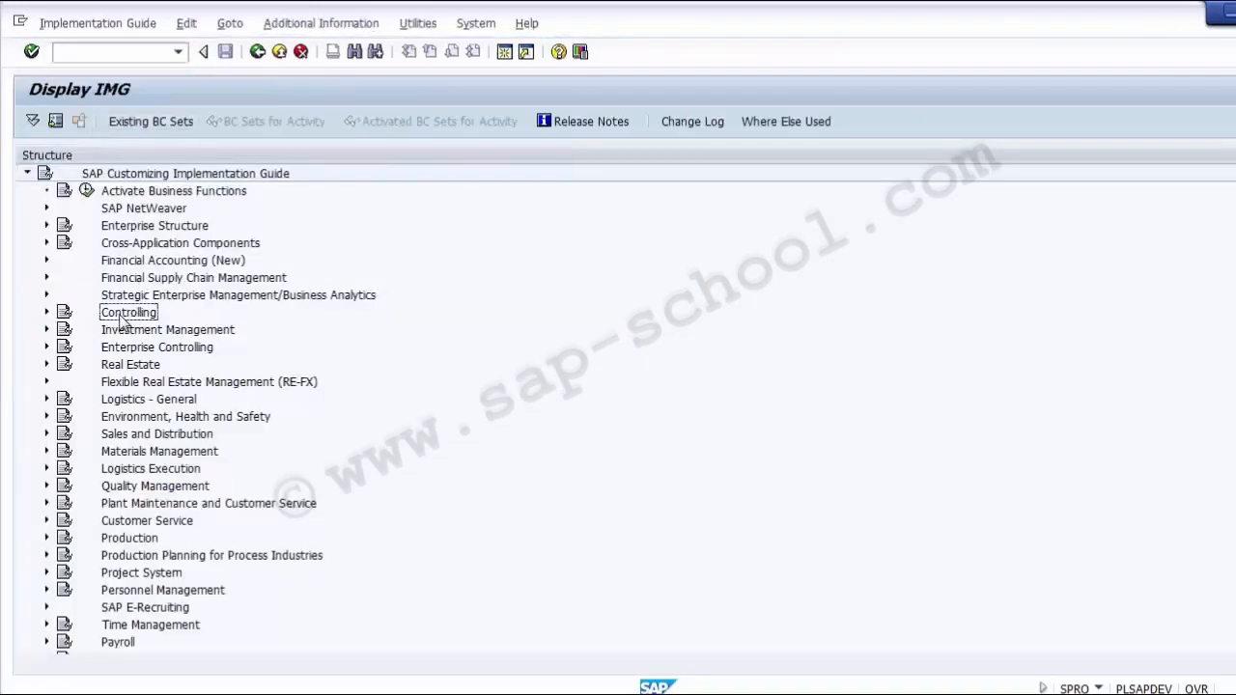
click(46, 312)
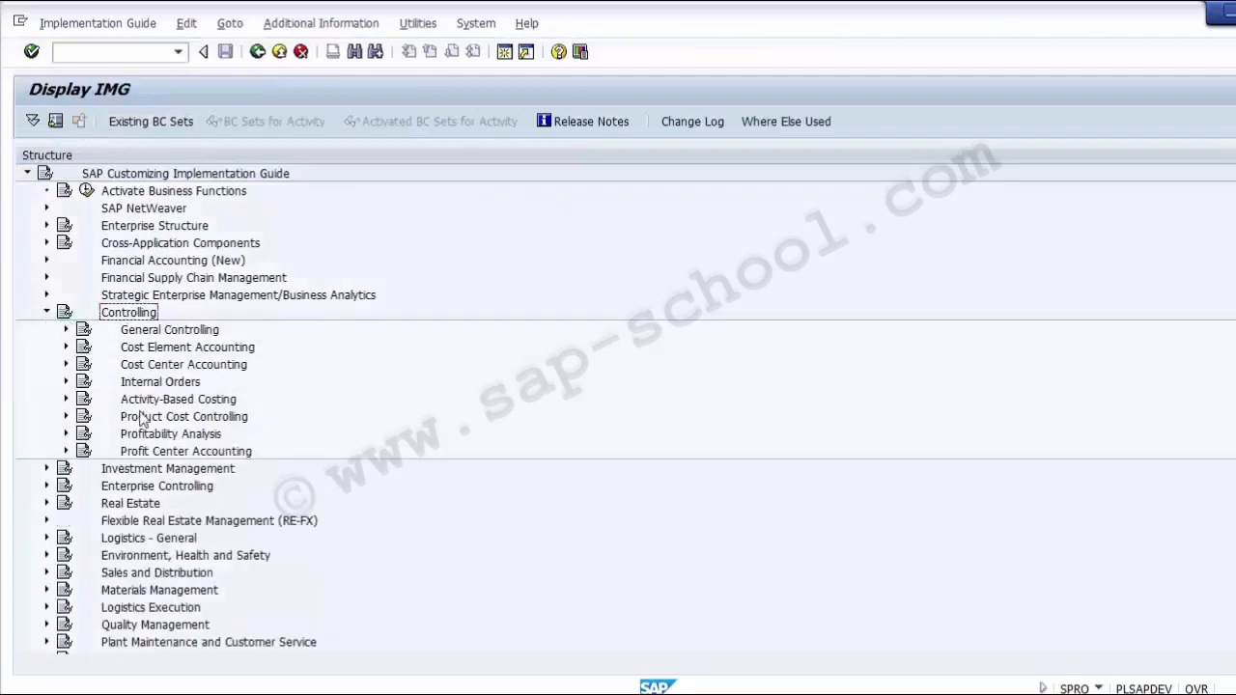
click(135, 452)
click(66, 452)
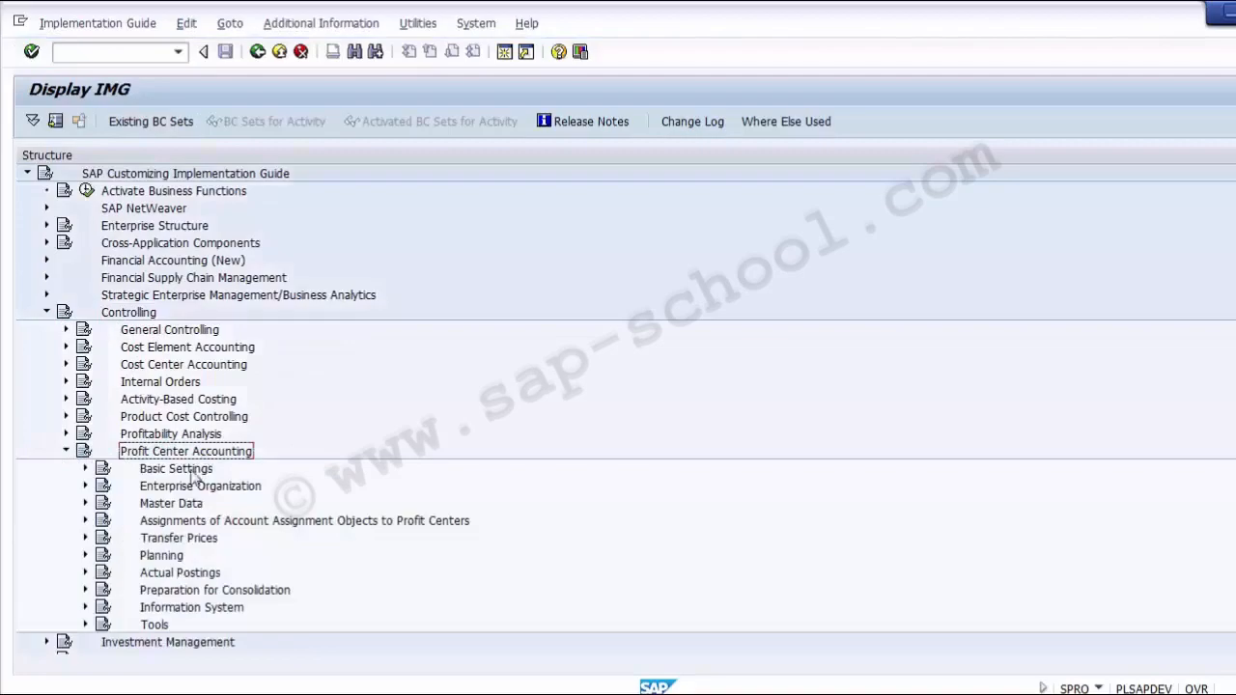
click(193, 472)
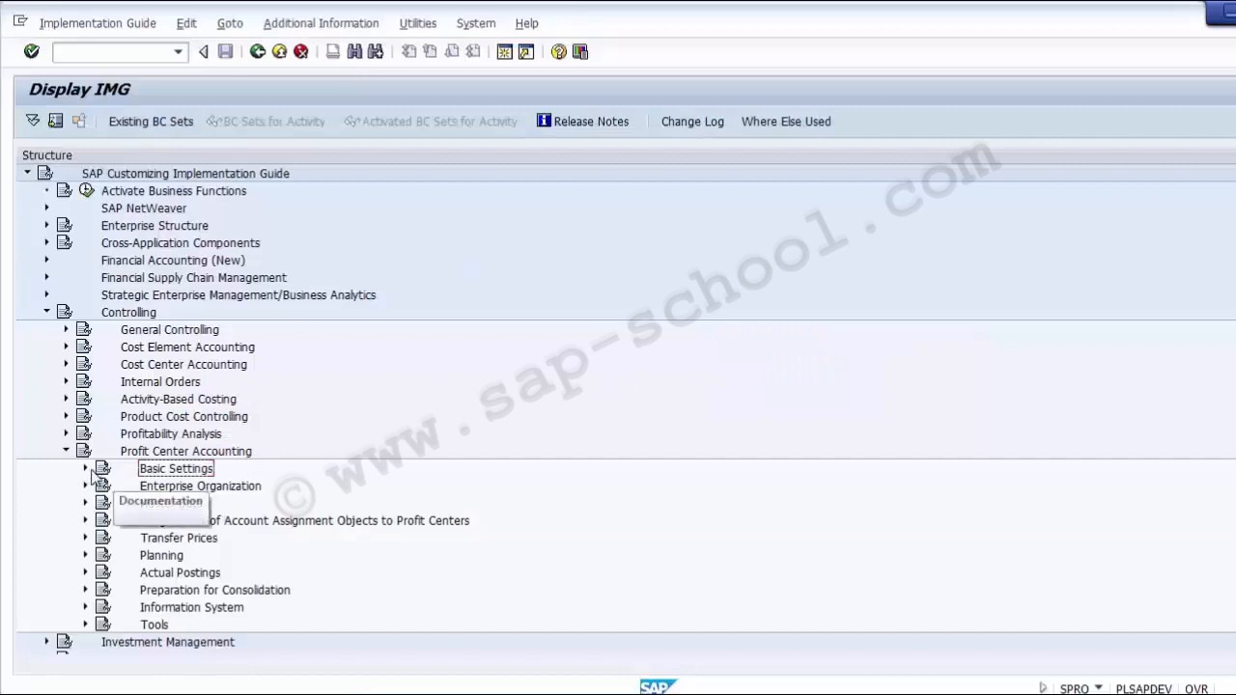
click(85, 469)
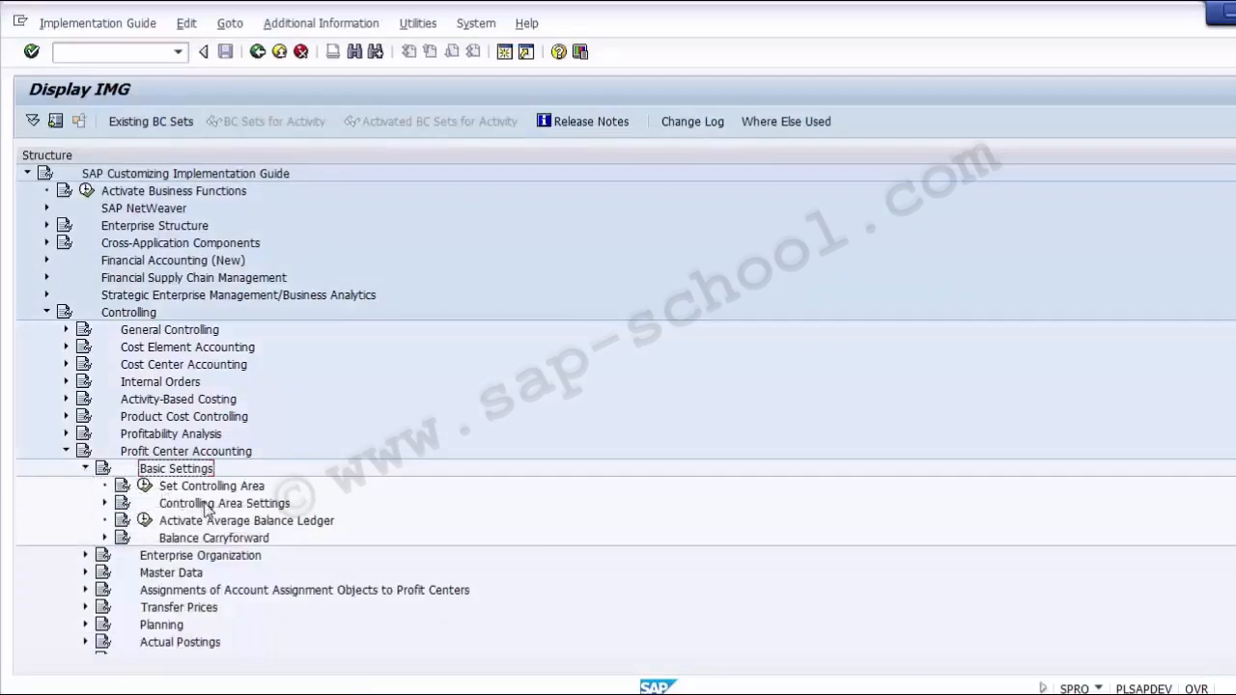
Expand Controlling Area Settings, Activate Direct Postings and Plan Versions, and select the Maintain Plan Versions activity.
click(206, 507)
click(104, 504)
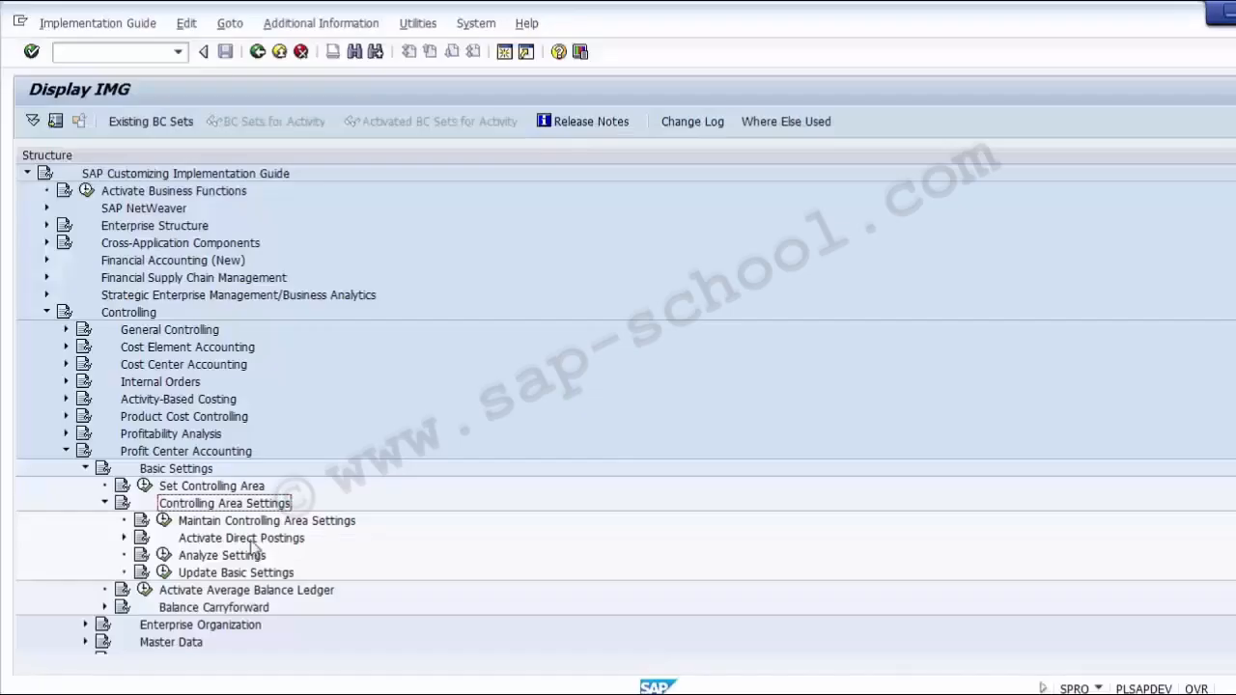
click(247, 543)
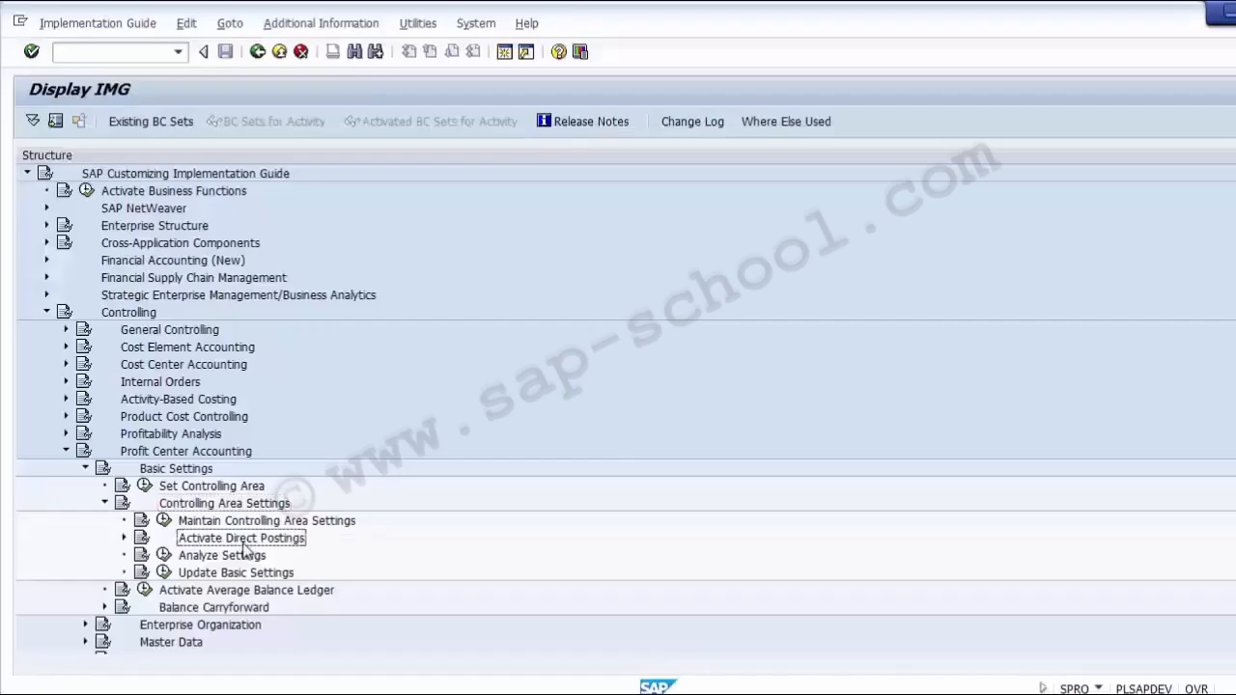
click(124, 538)
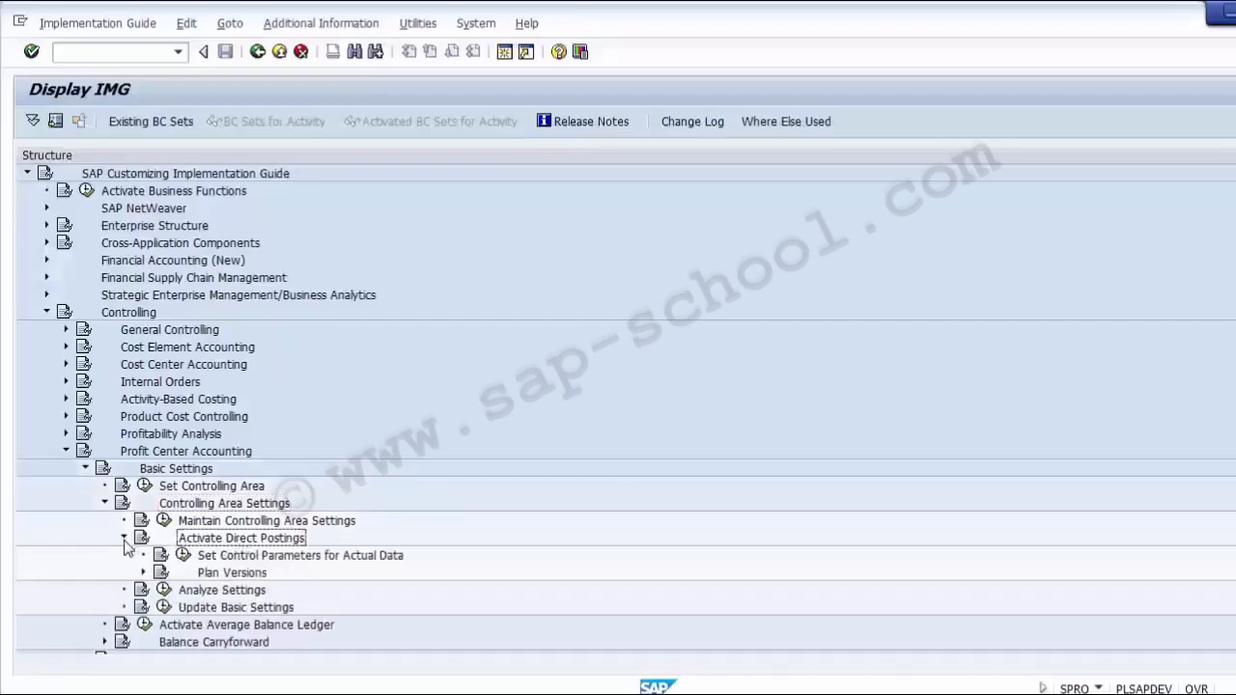
click(145, 573)
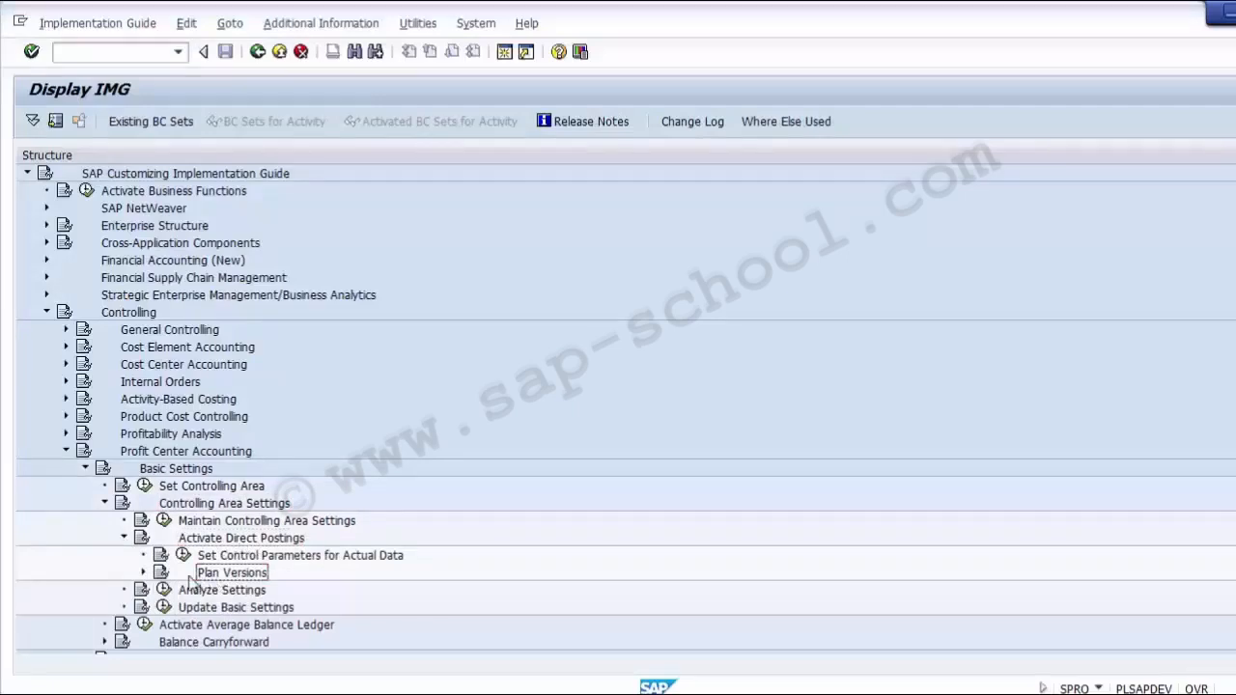
click(143, 574)
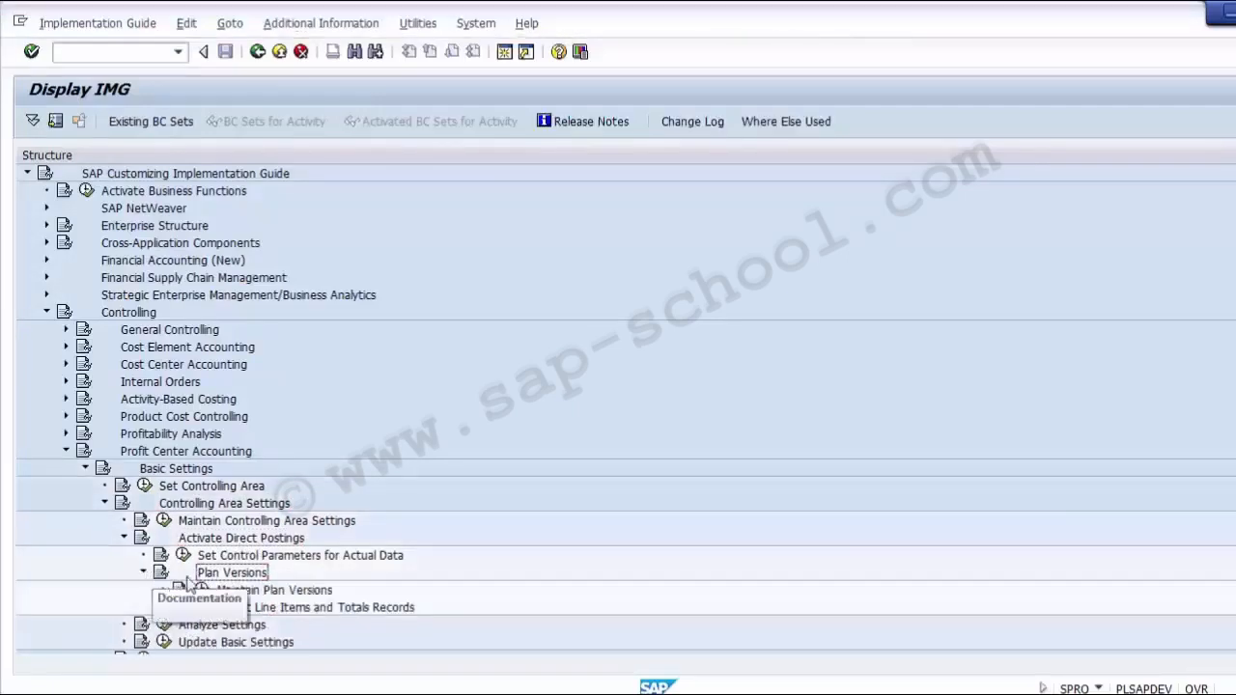
click(281, 591)
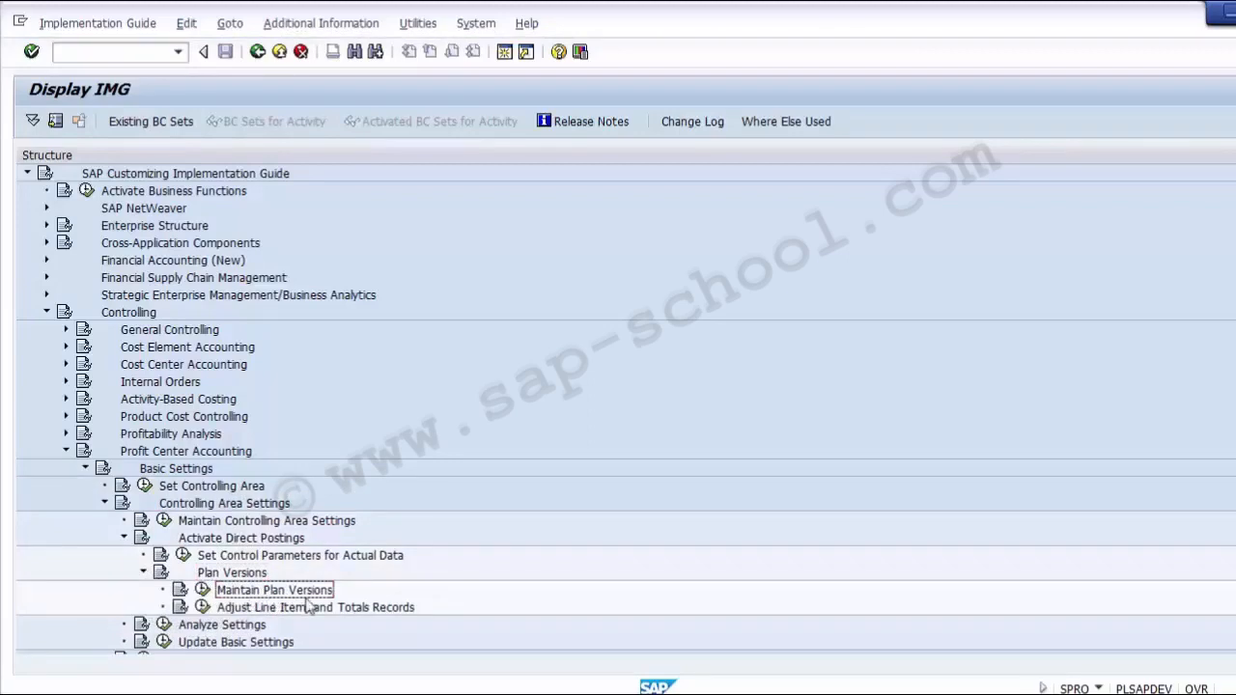
Retrace the IMG path from Controlling and Profit Center Accounting through Basic Settings to Maintain Plan Versions.
click(154, 313)
click(165, 452)
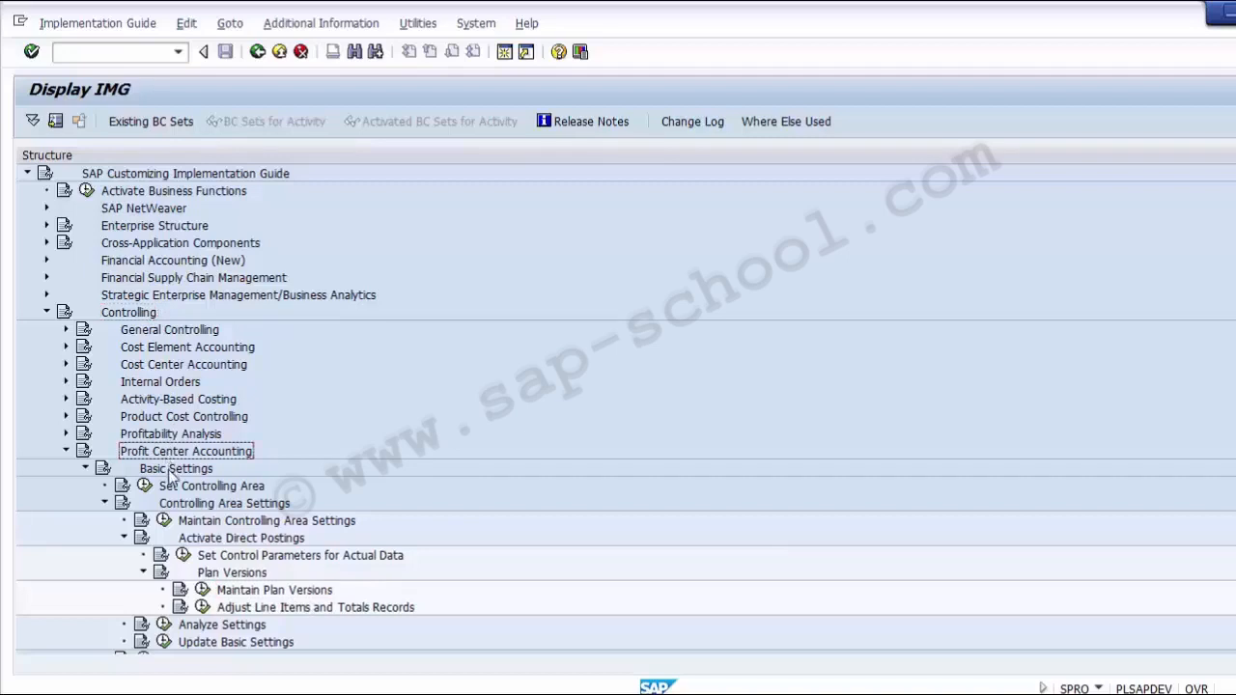
click(171, 470)
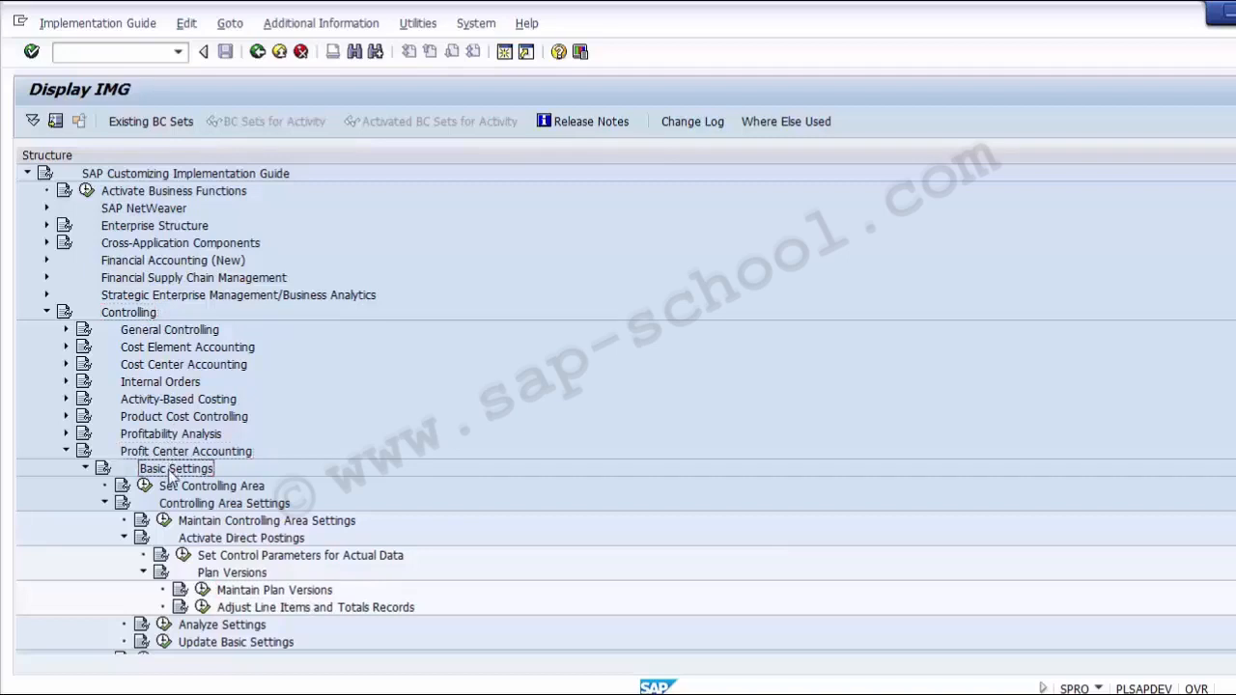
click(216, 508)
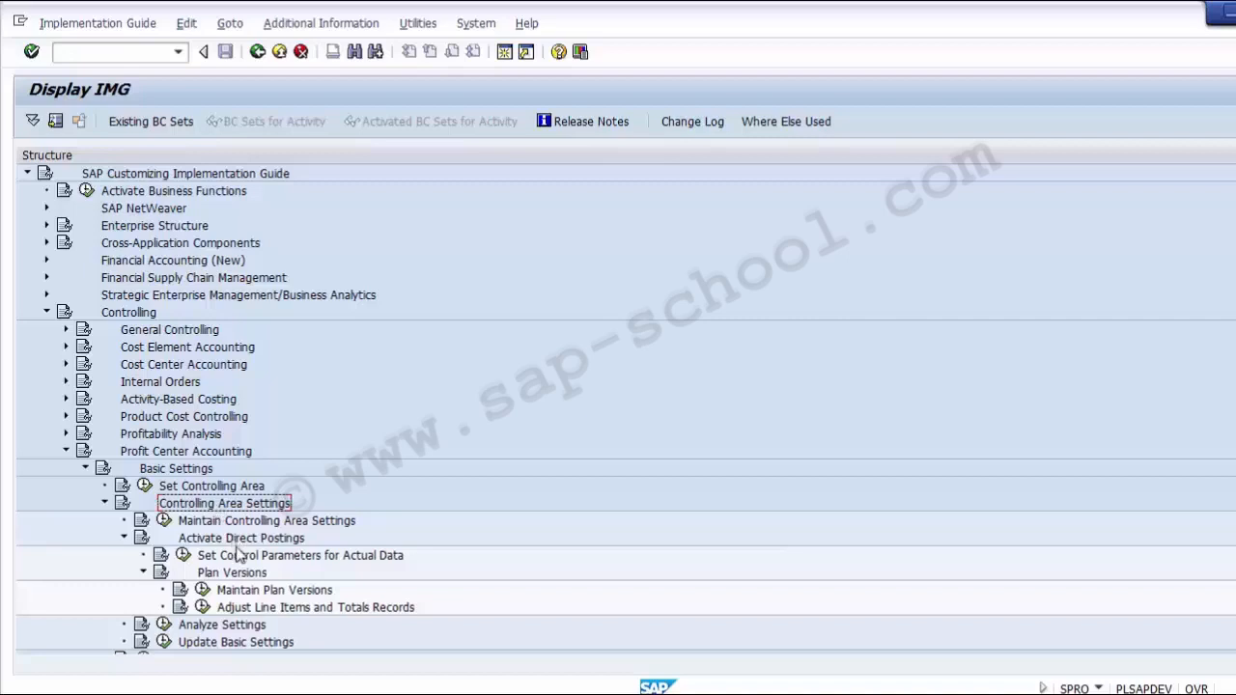
click(236, 544)
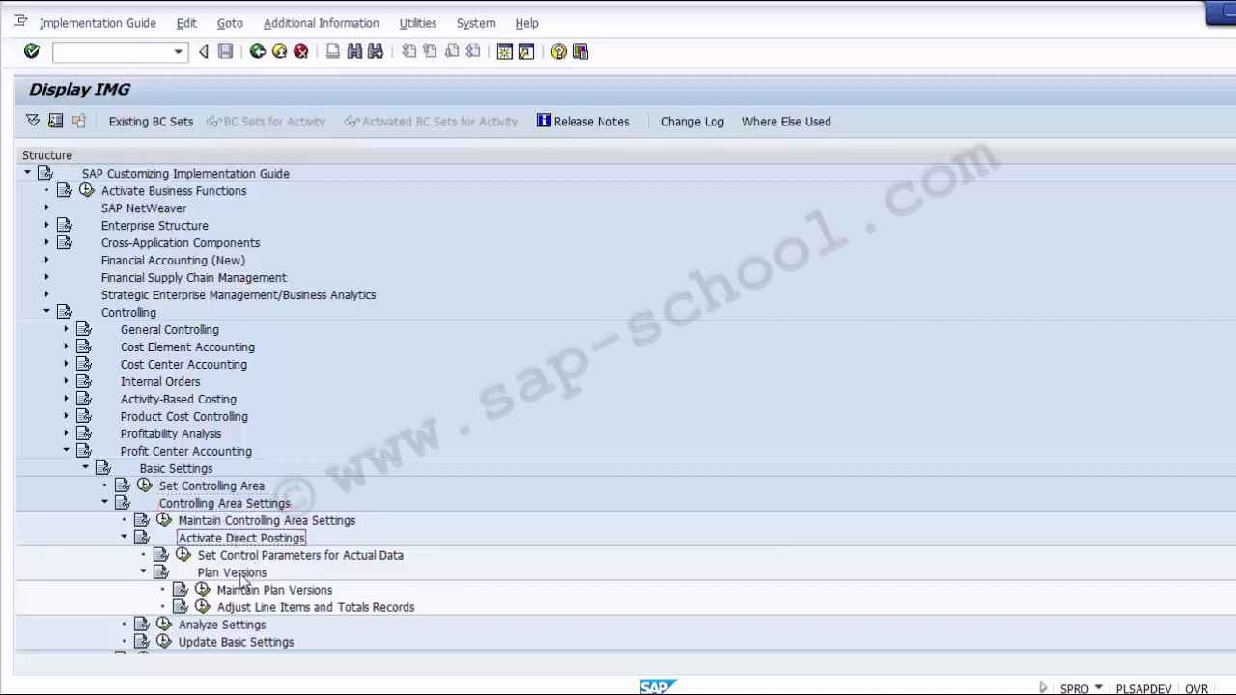
click(241, 574)
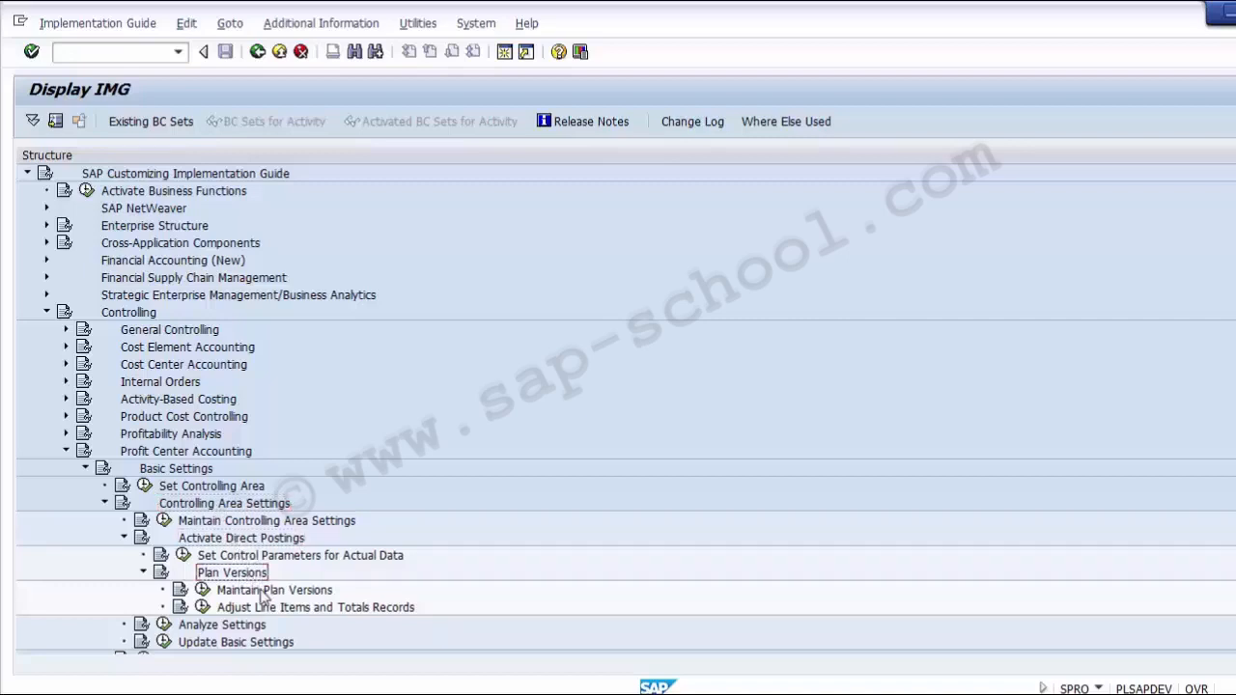
click(262, 590)
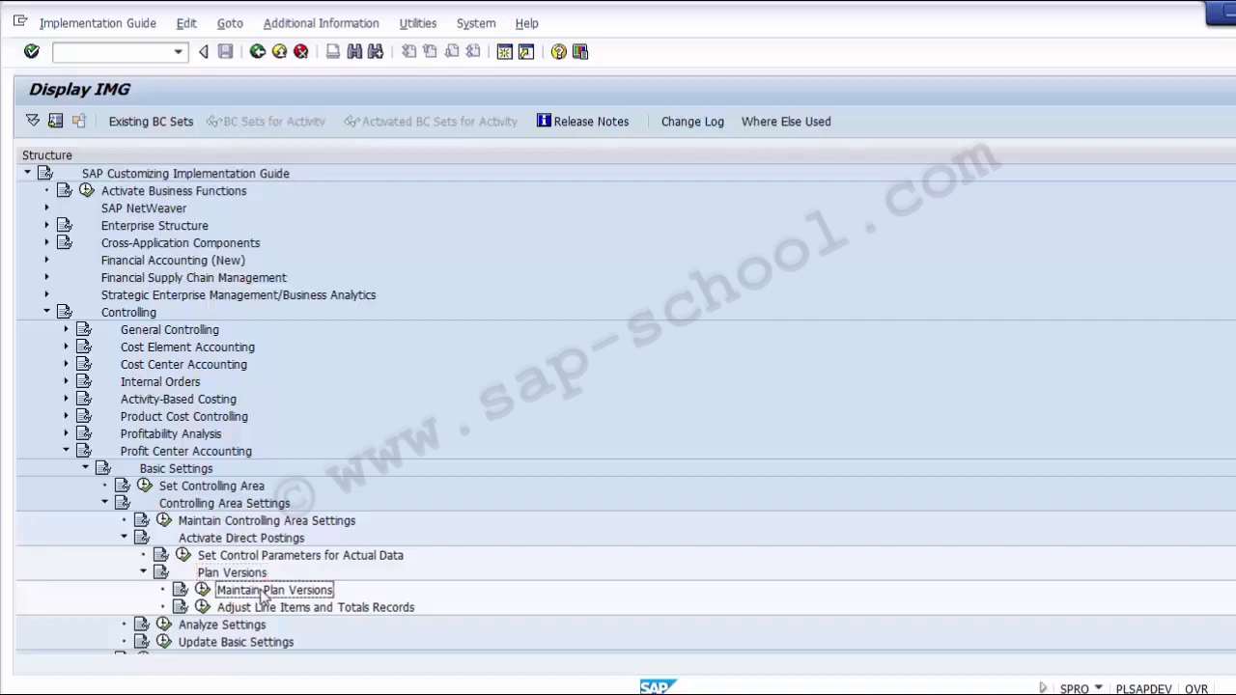
Run Maintain Plan Versions and open Settings for Profit Center Accounting for version 0 (Plan/actual version) in controlling area Z100.
click(203, 592)
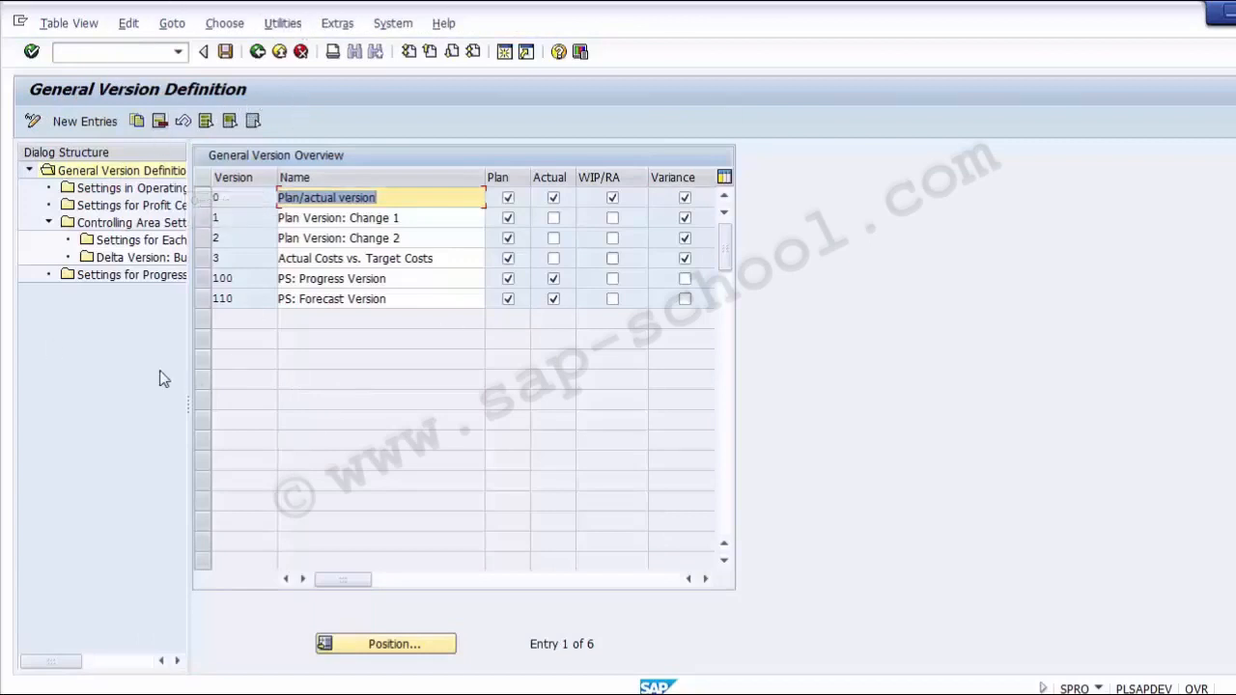
click(202, 197)
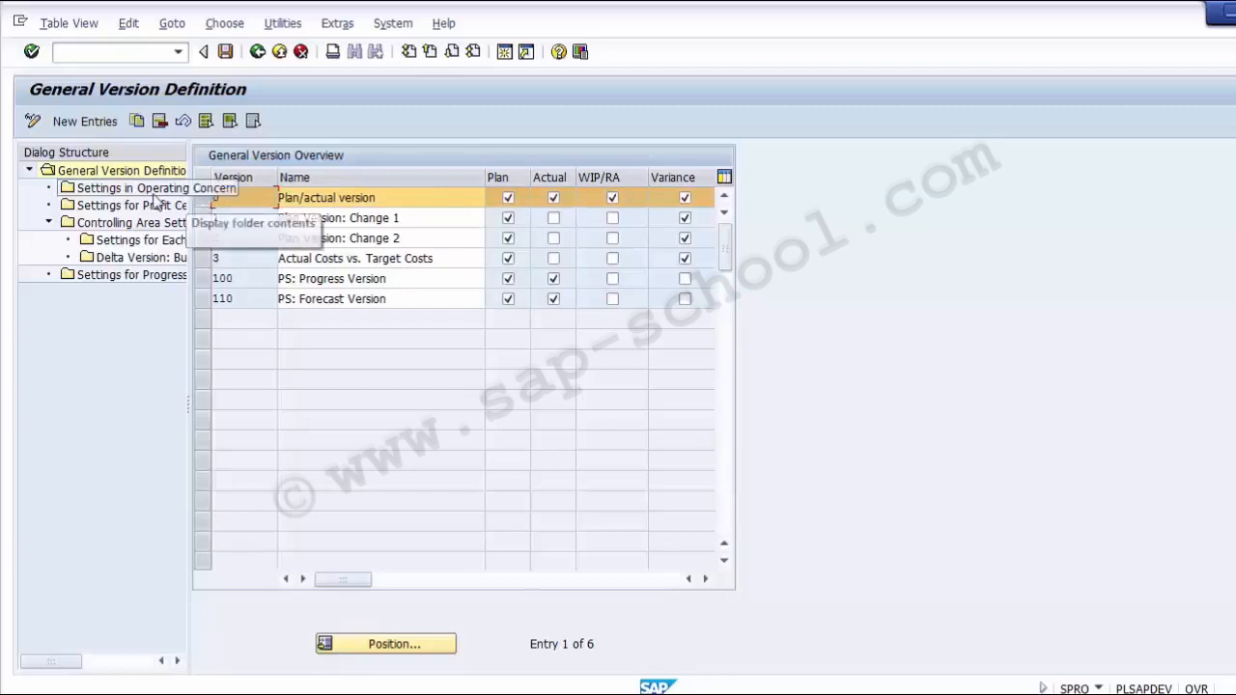
drag(189, 183, 333, 186)
click(244, 205)
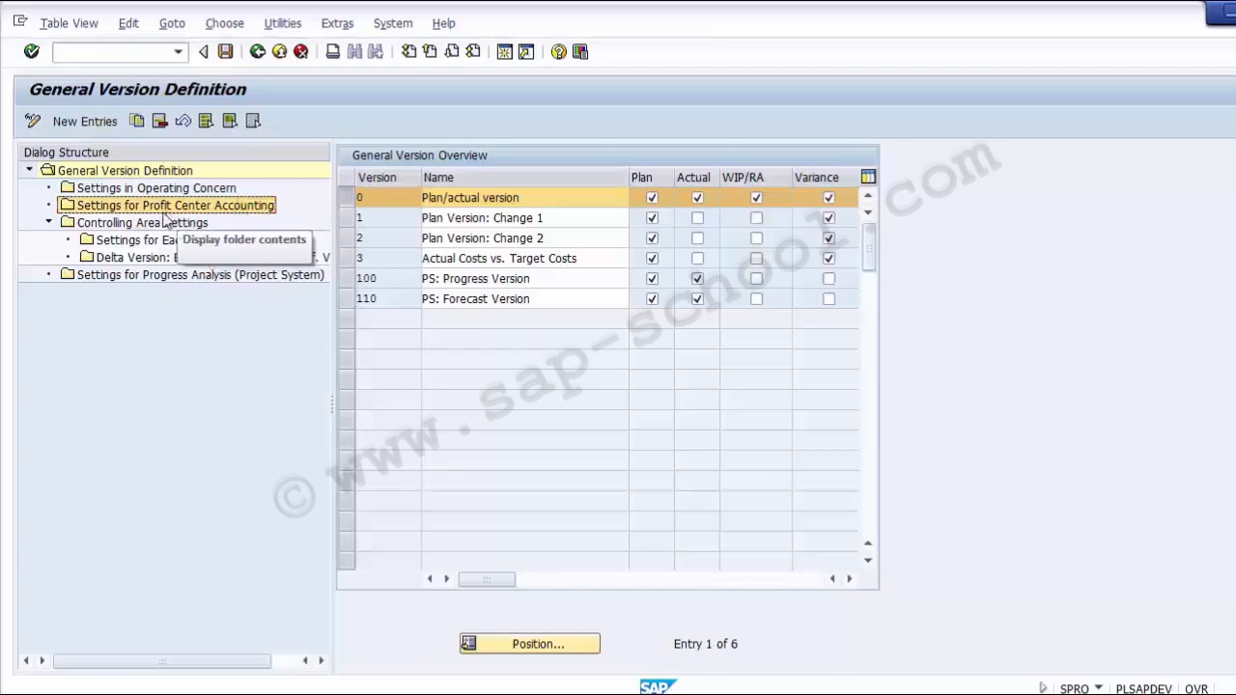
double_click(94, 208)
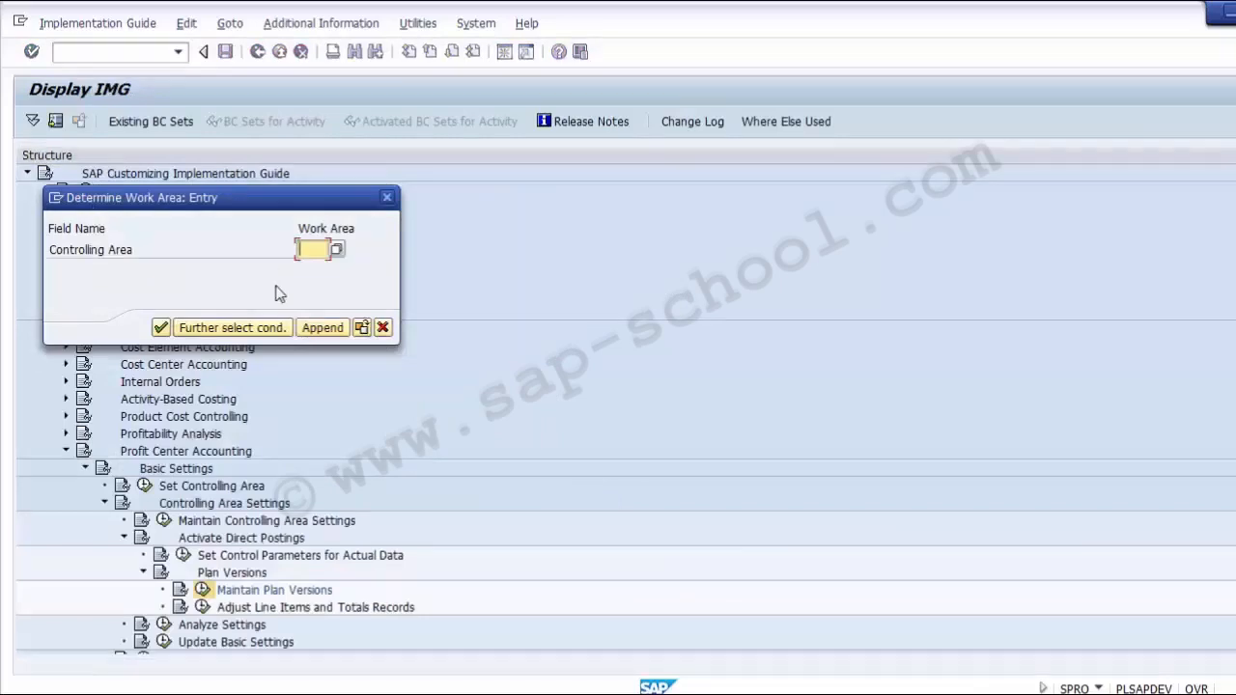
text(Z100)
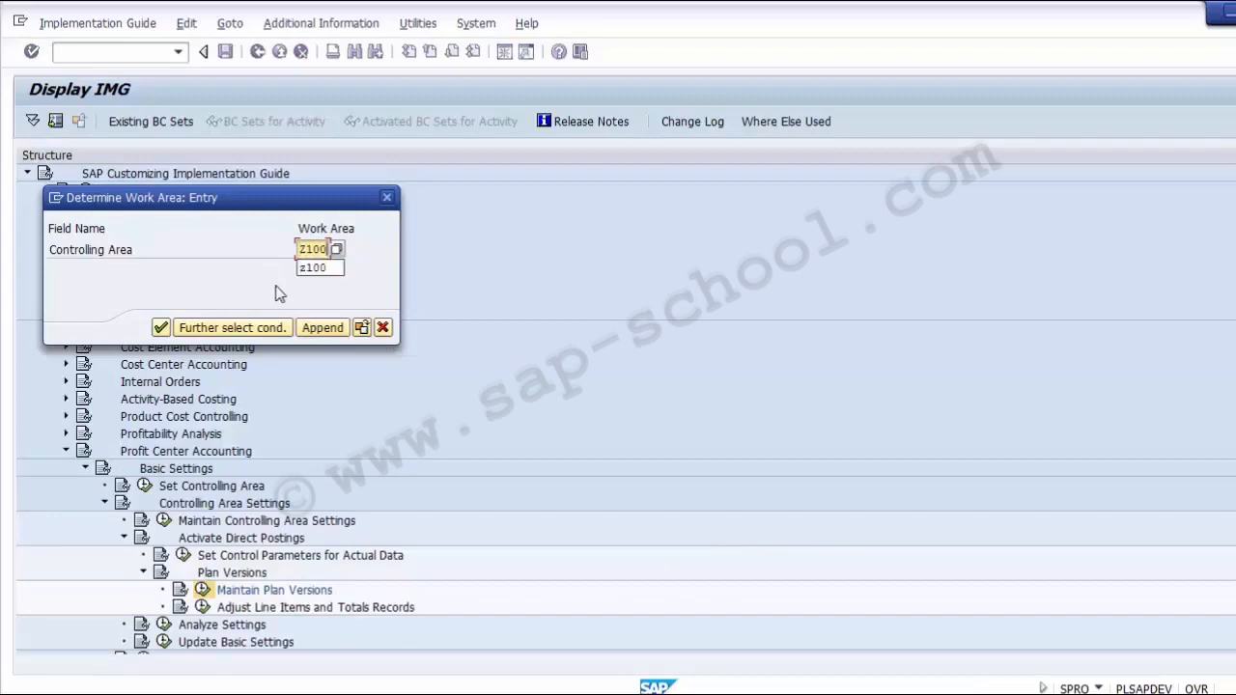
key(Return)
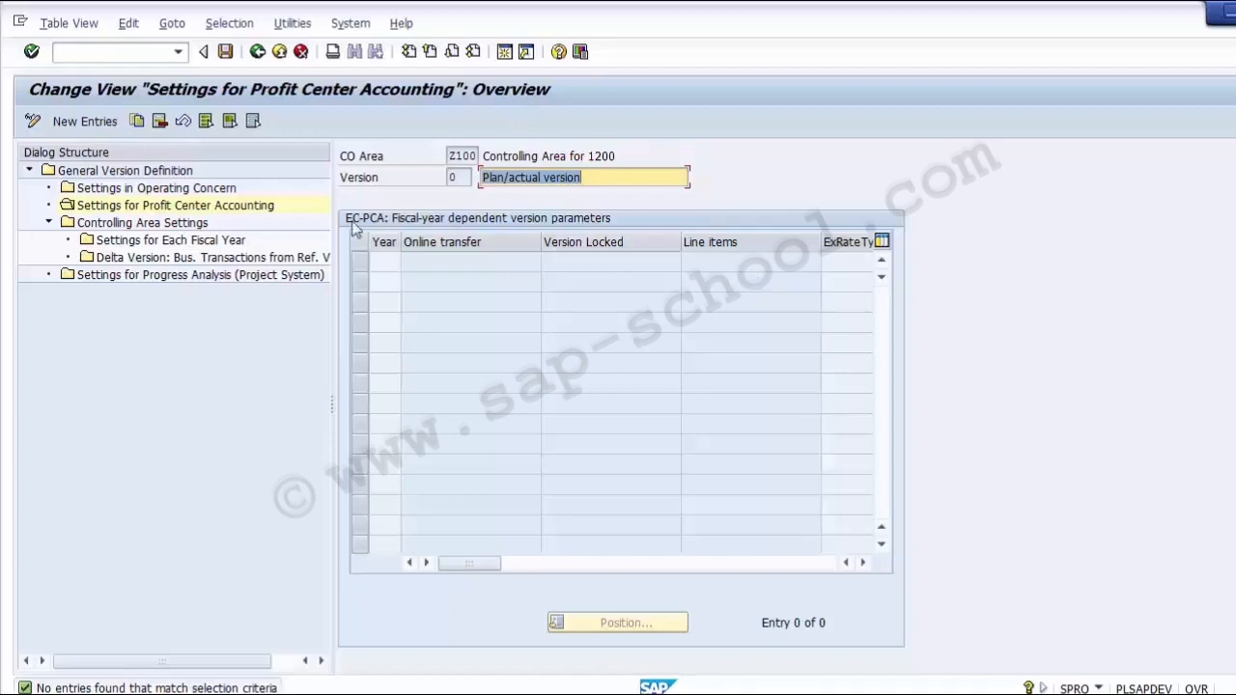
Add a new fiscal-year entry for 2014 under version 0 with Online transfer and Line items enabled.
click(84, 122)
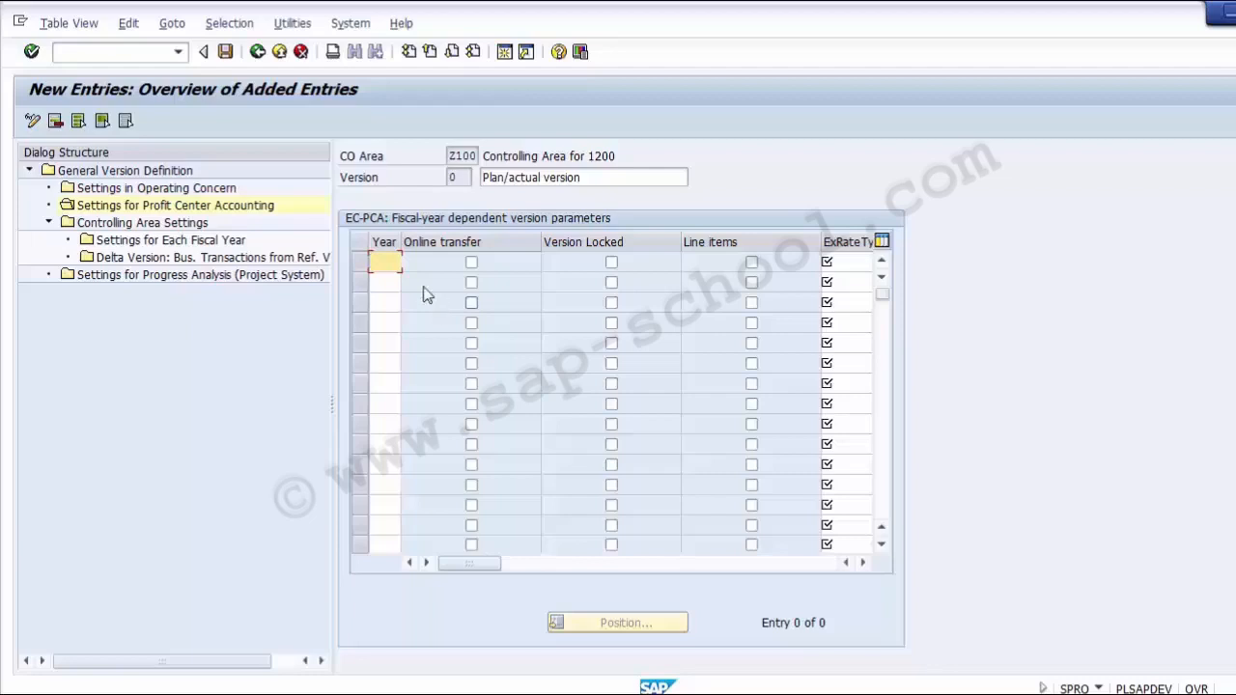
click(393, 265)
text(2014)
click(472, 263)
click(751, 263)
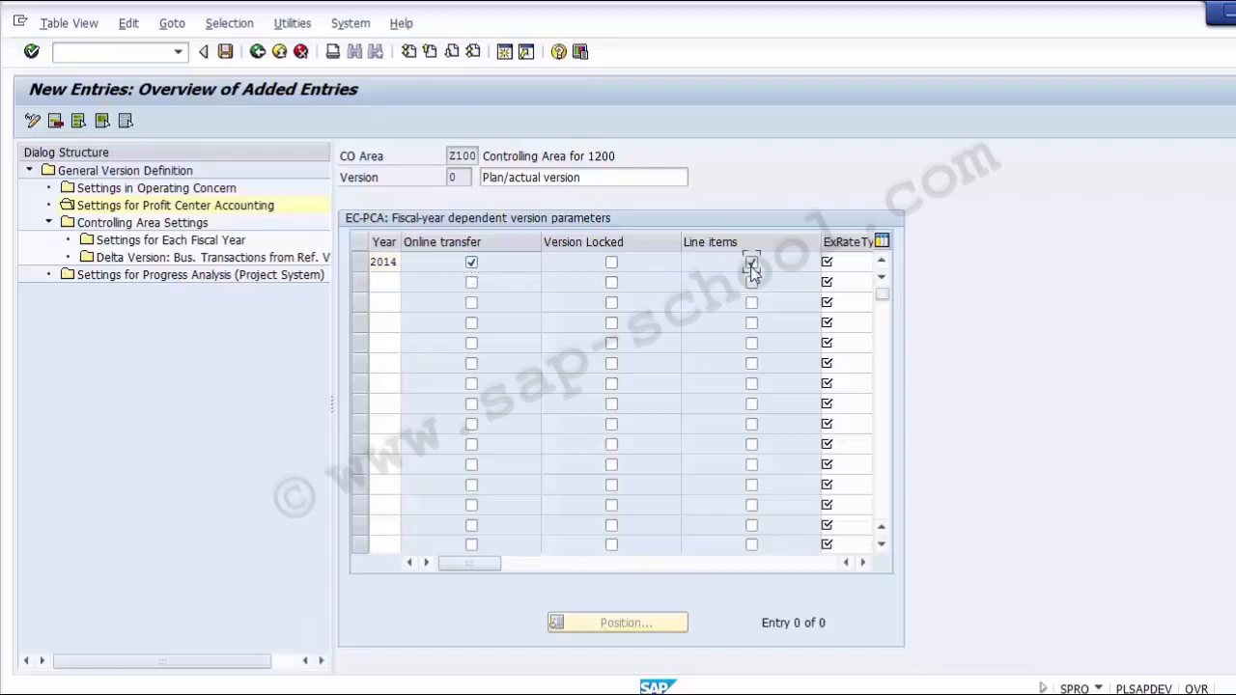
Set the exchange rate type of the 2014 entry to M.
click(864, 562)
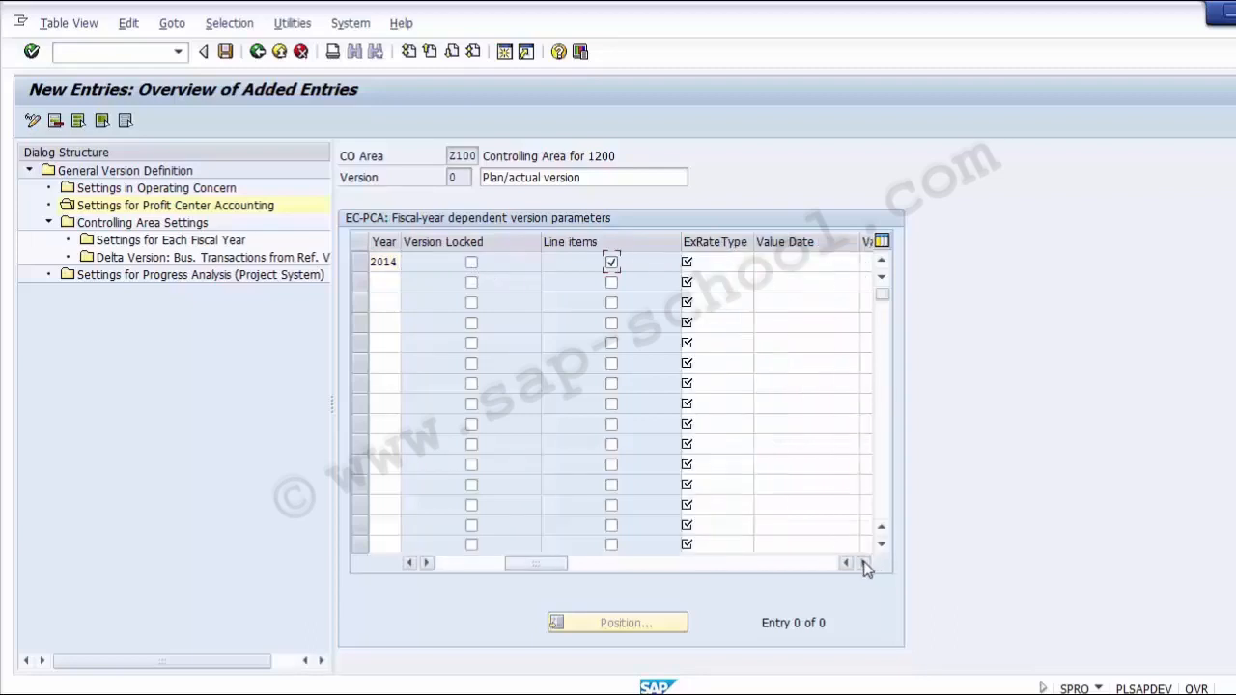
click(731, 263)
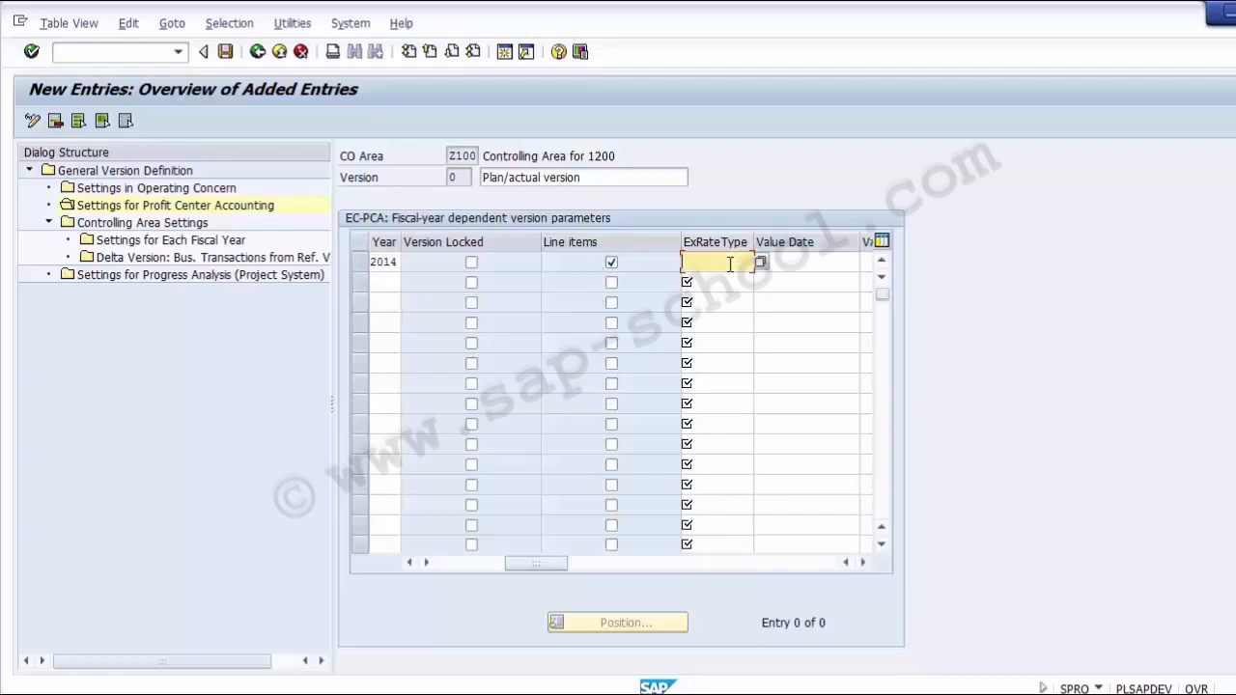
text(M)
click(410, 563)
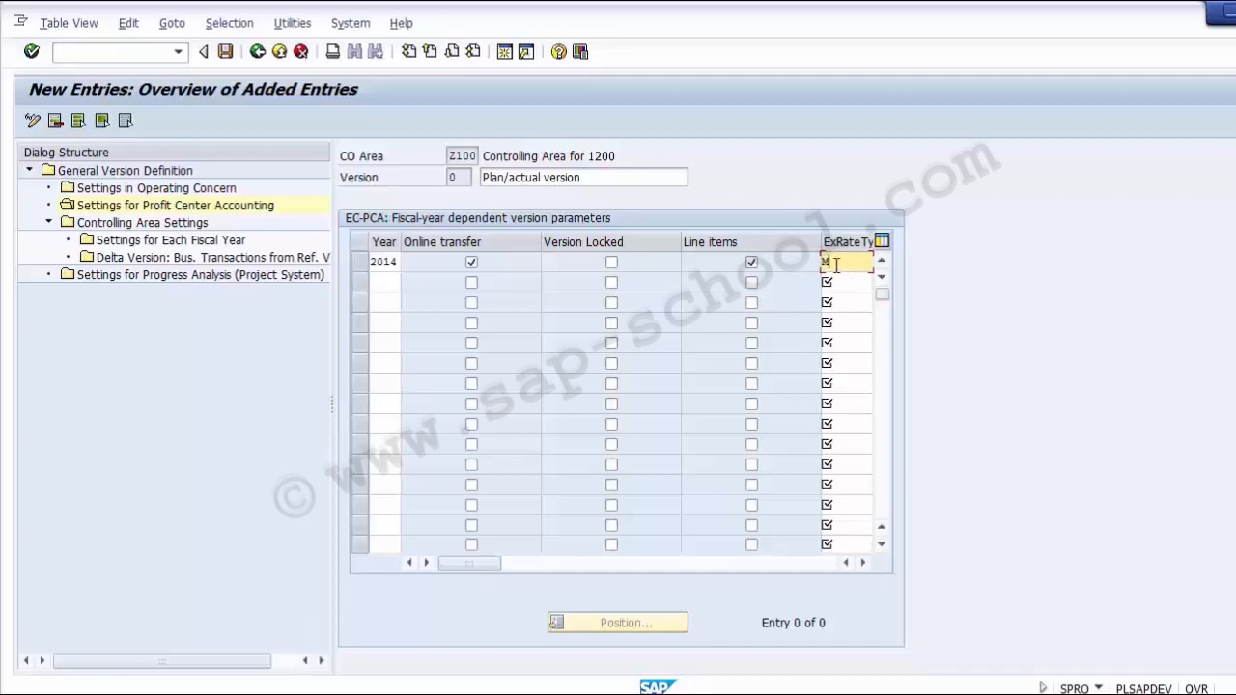
drag(837, 266, 813, 265)
Save the 2014 version parameters to the existing customizing request DEVK902501 (Do Not Move).
click(225, 52)
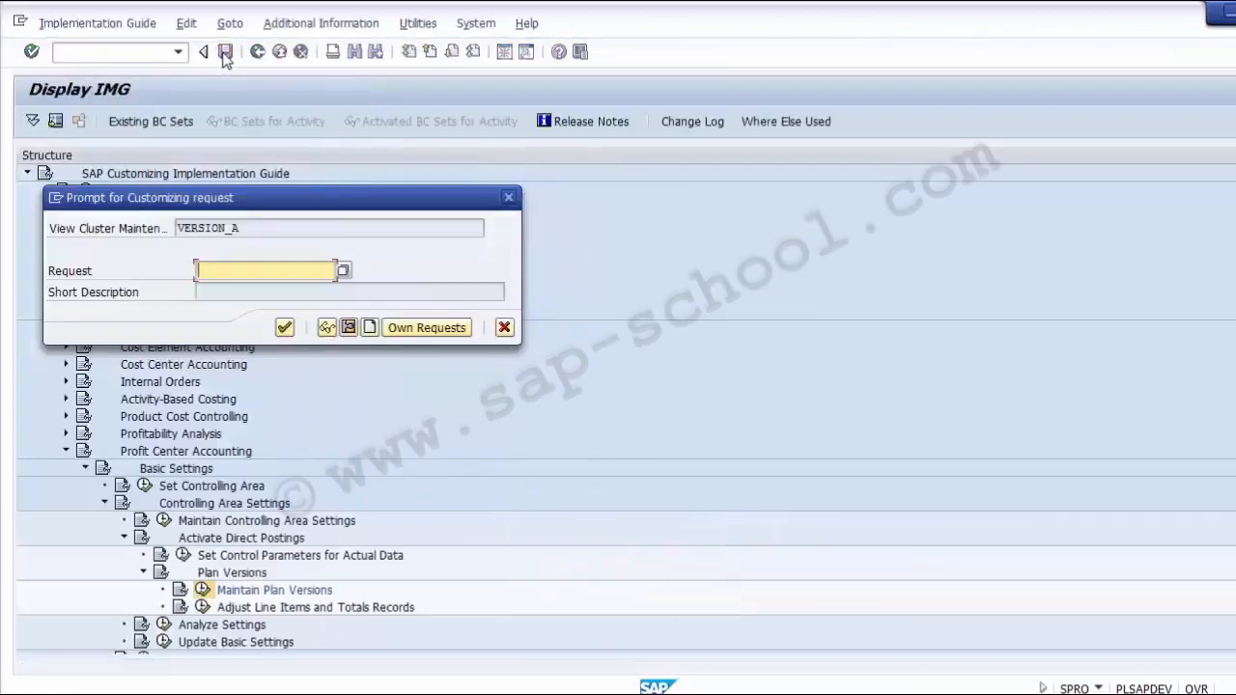
click(345, 273)
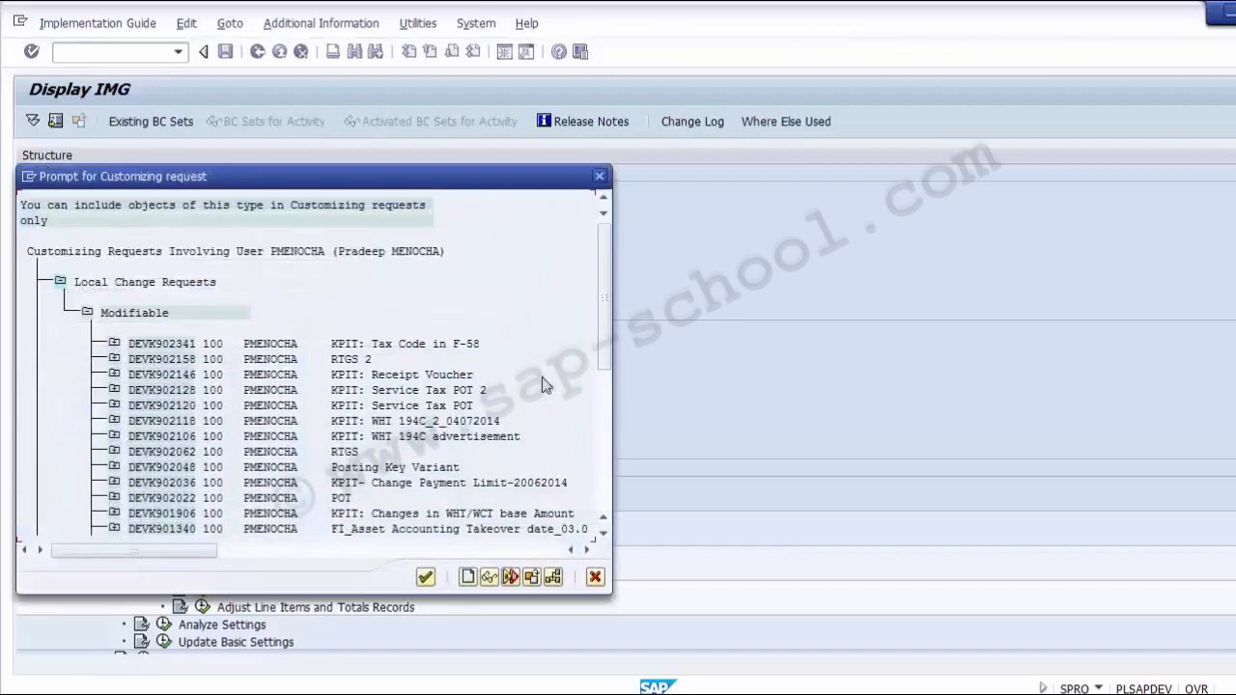
click(602, 491)
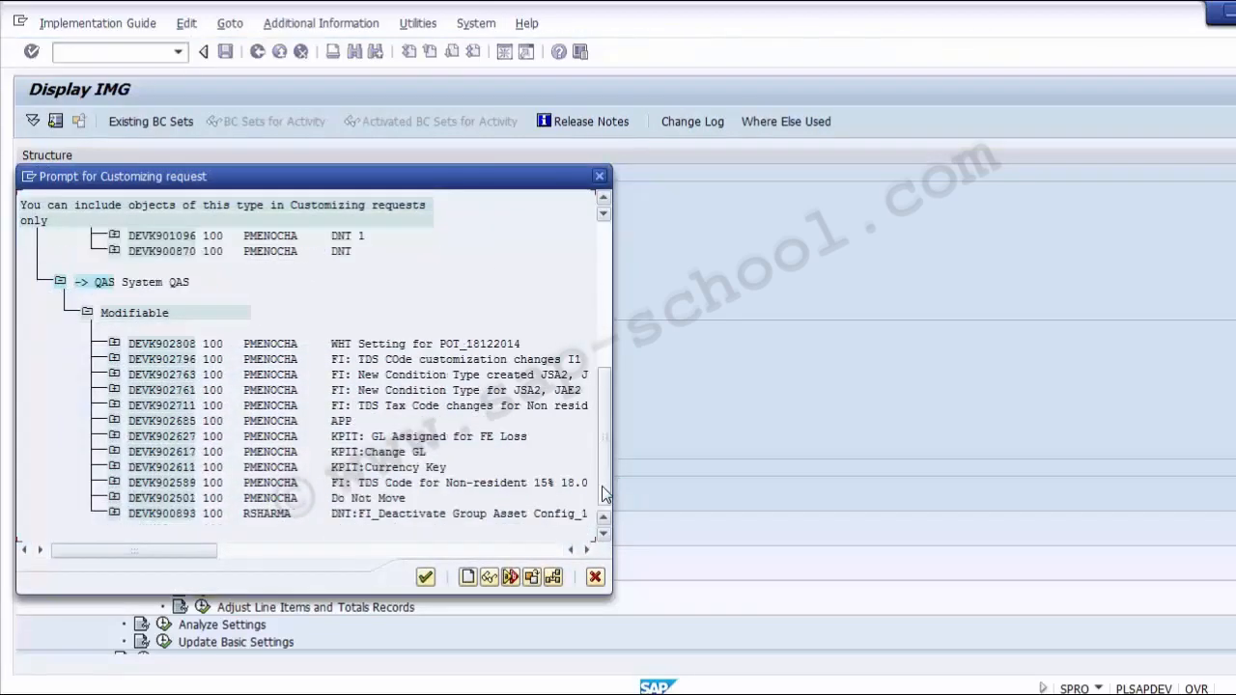
click(384, 498)
click(425, 576)
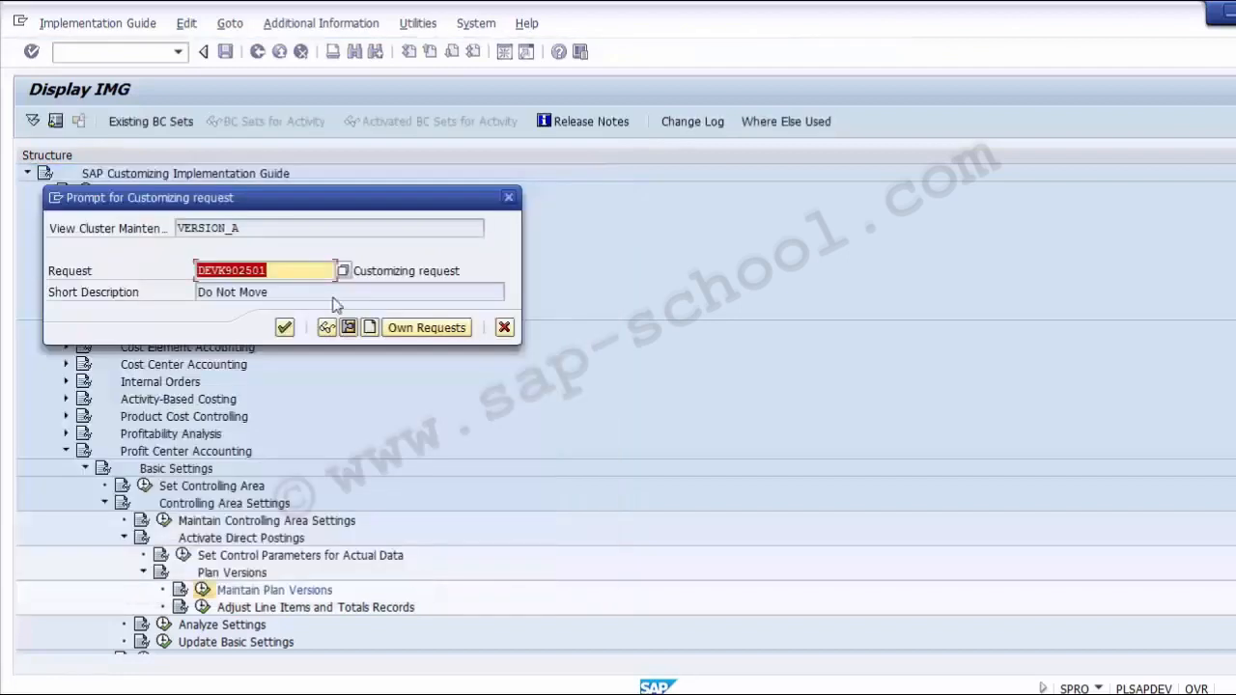
click(284, 328)
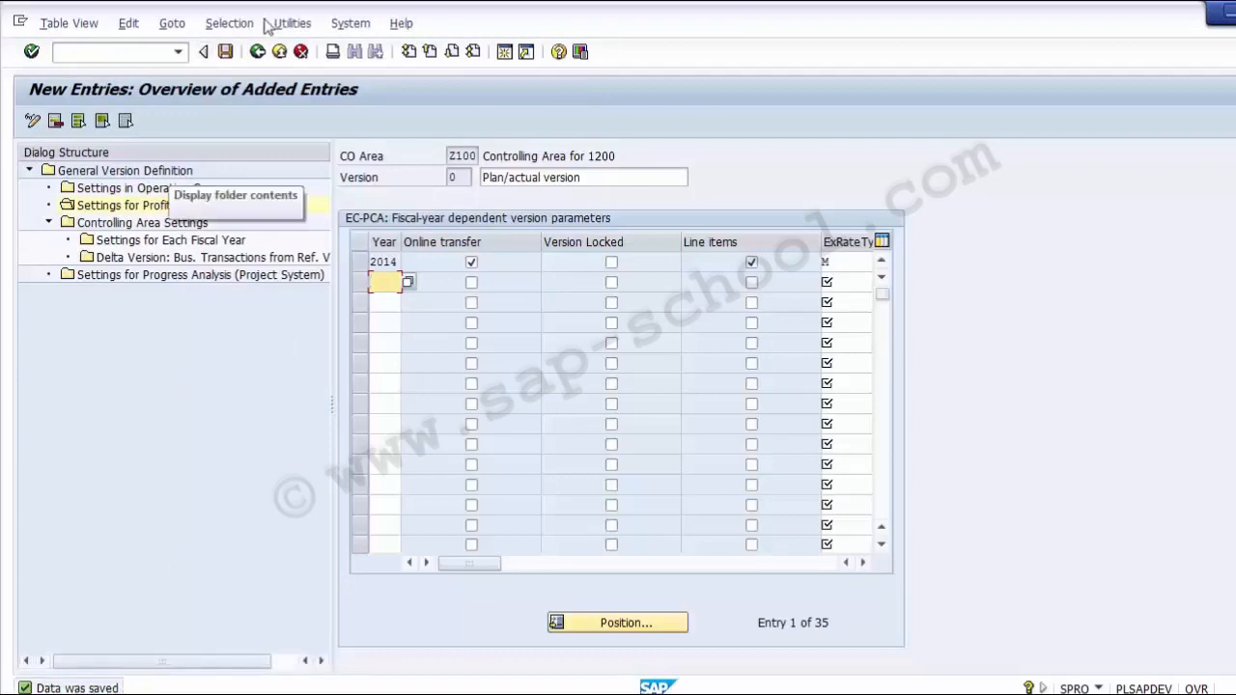
Leave plan version maintenance for the IMG structure and switch to the SAP CO PAC presentation in PowerPoint.
click(273, 54)
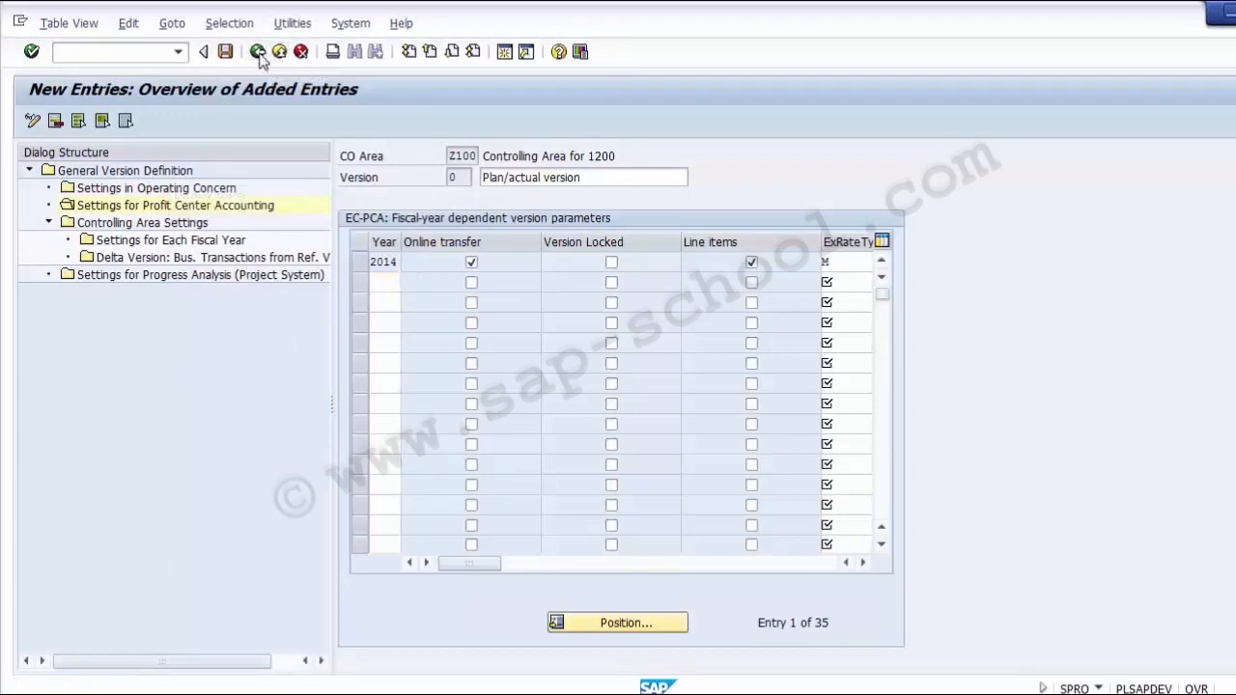
click(278, 55)
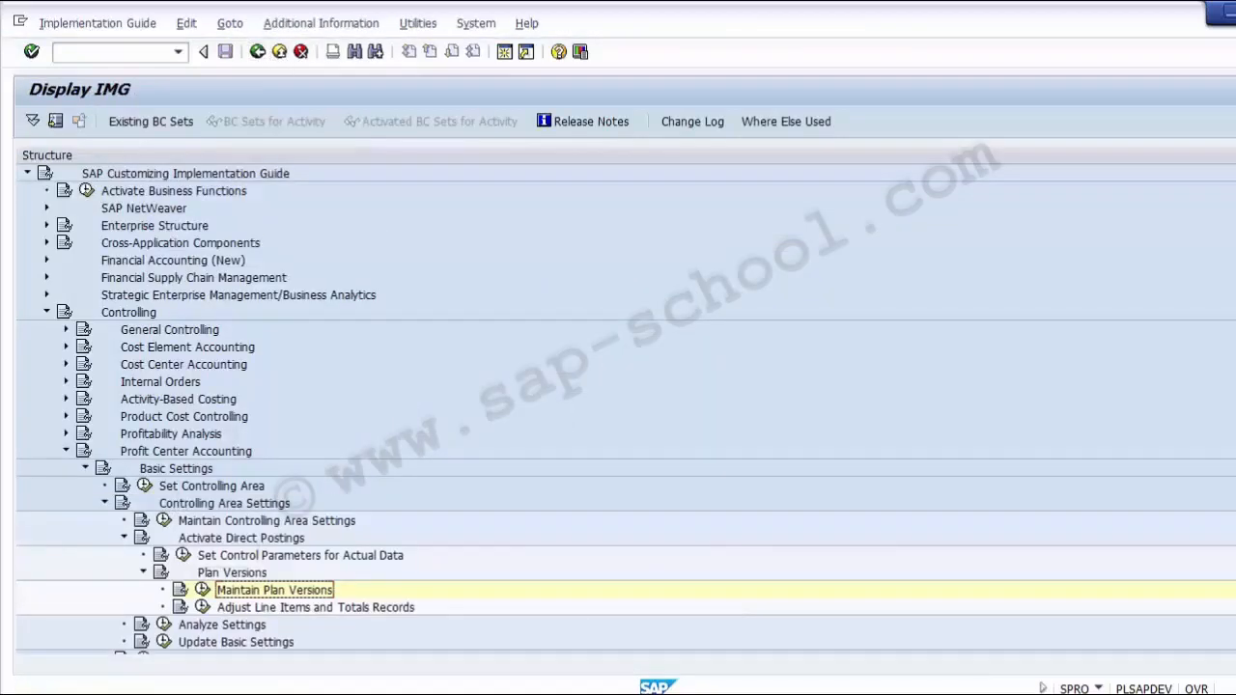
key(alt+Tab)
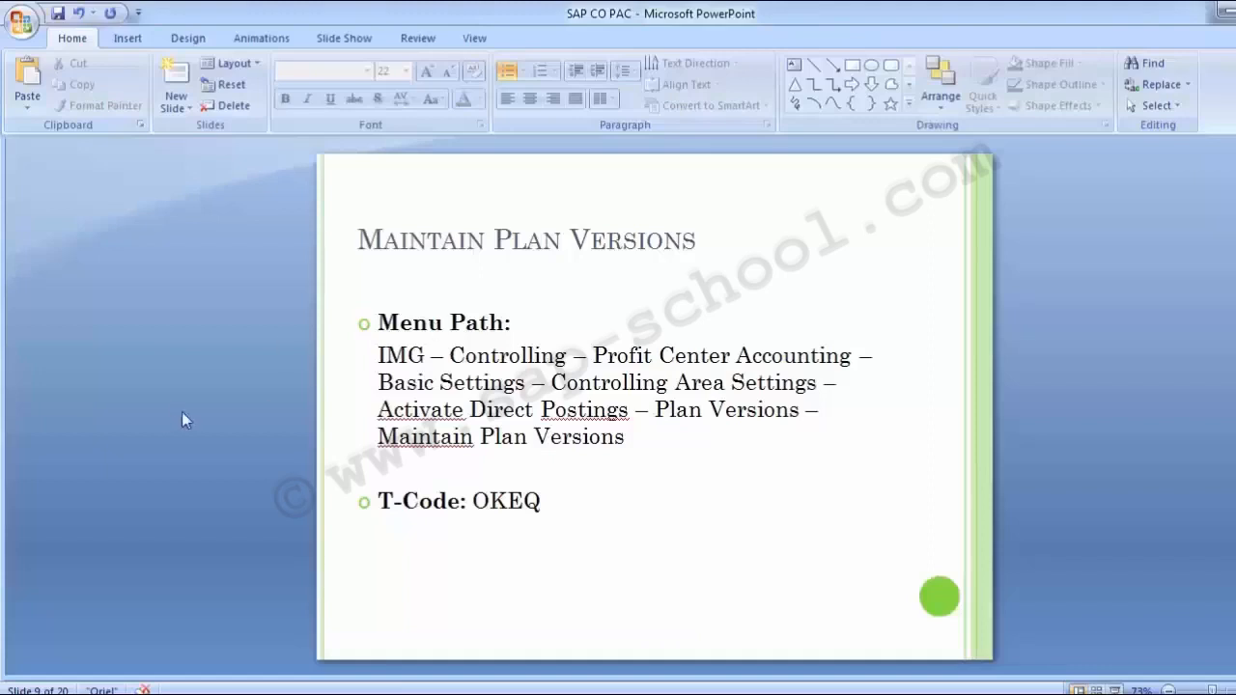